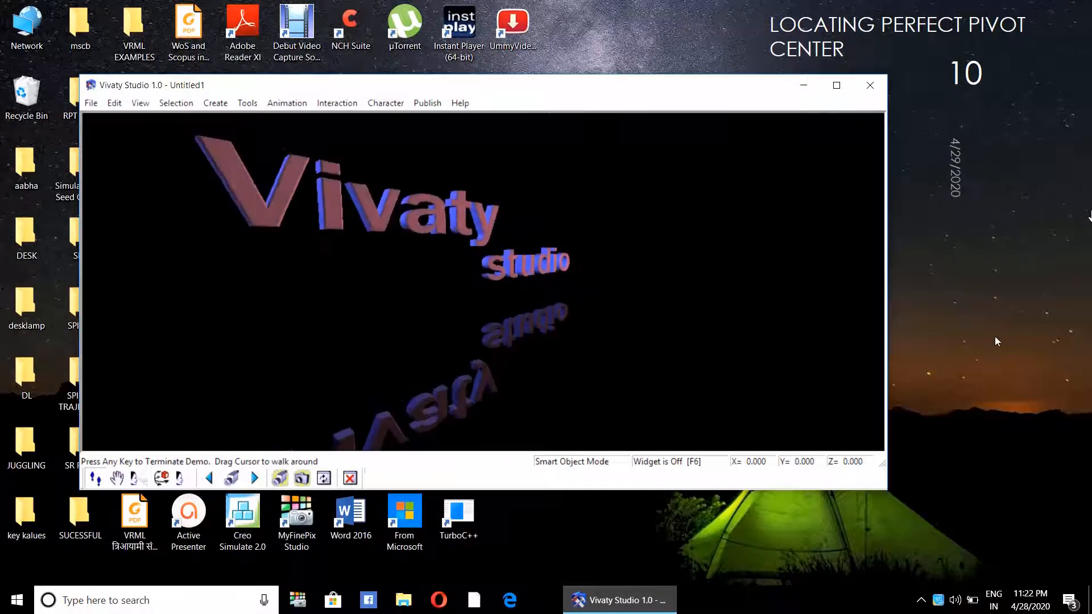
Maximize the program window, end the startup demo and dismiss the Tip of the Day
{"action": "left_click", "coordinate": [837, 86]}
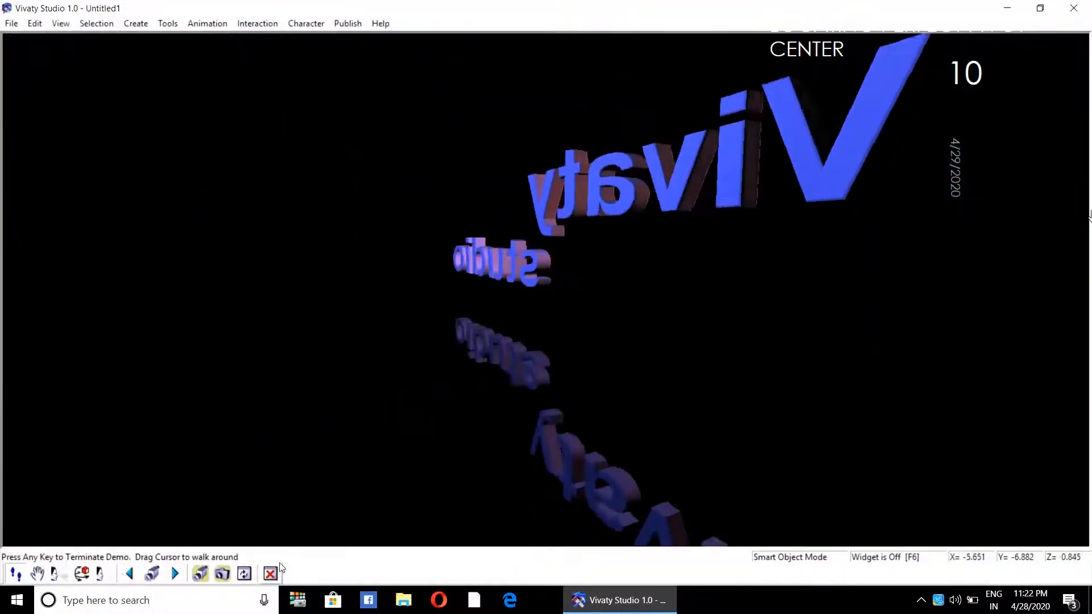
{"action": "left_click", "coordinate": [270, 573]}
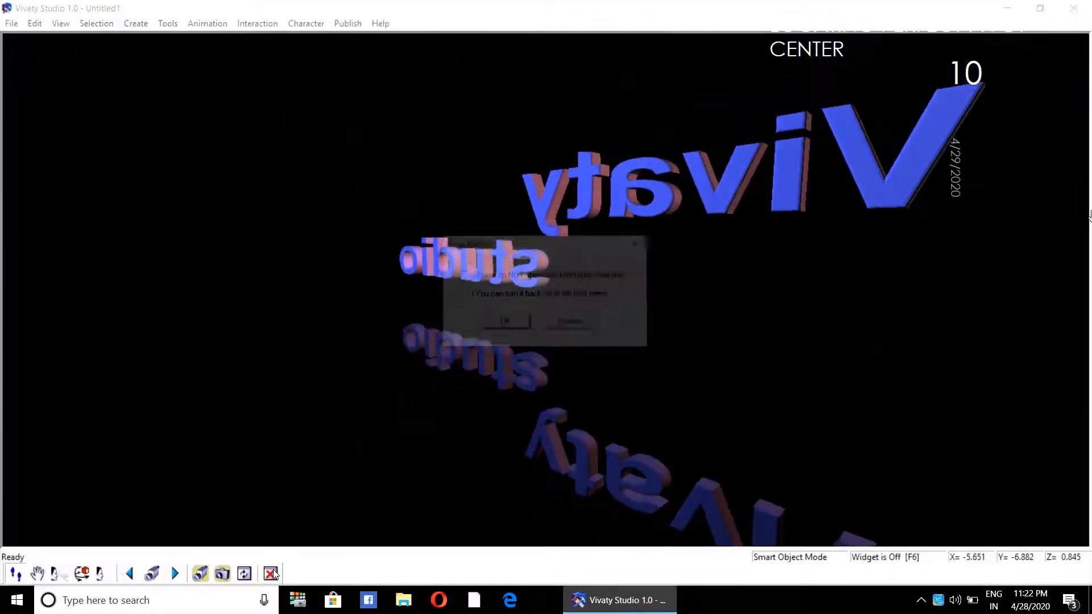
{"action": "left_click", "coordinate": [505, 324]}
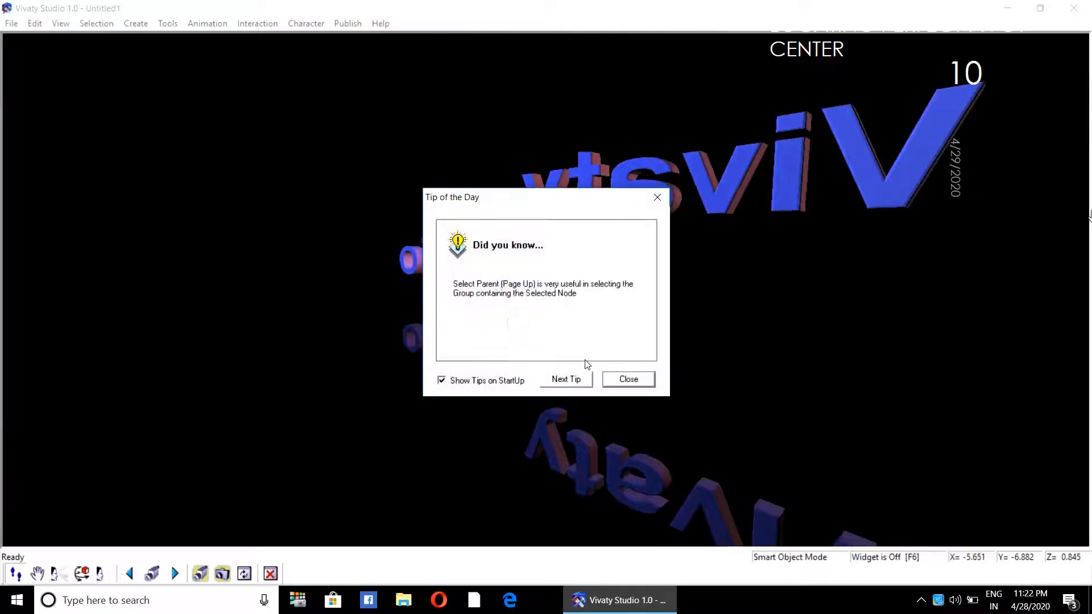
{"action": "left_click", "coordinate": [629, 380]}
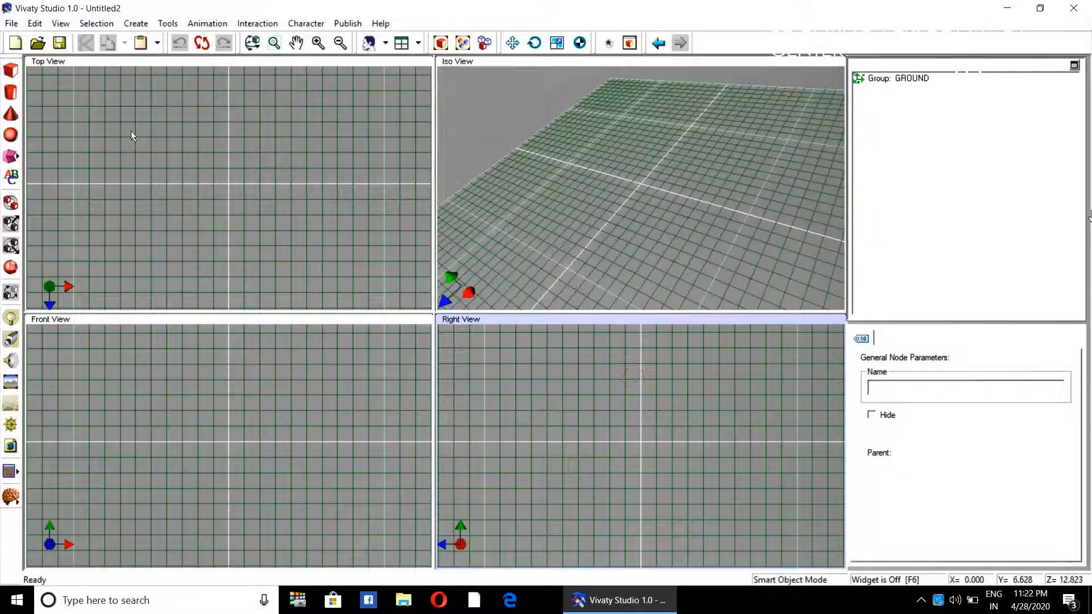
Import the 3D Studio file SQ FRAME.3ds into the scene through the Accutrans3D translation utility
{"action": "left_click", "coordinate": [12, 24]}
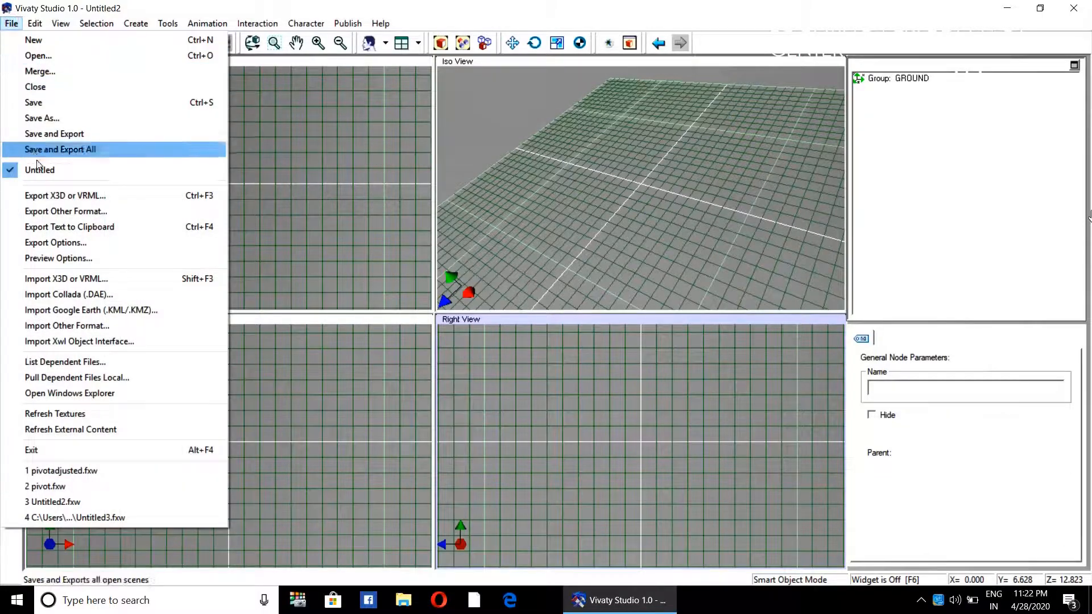
{"action": "left_click", "coordinate": [74, 326]}
{"action": "left_click", "coordinate": [667, 341]}
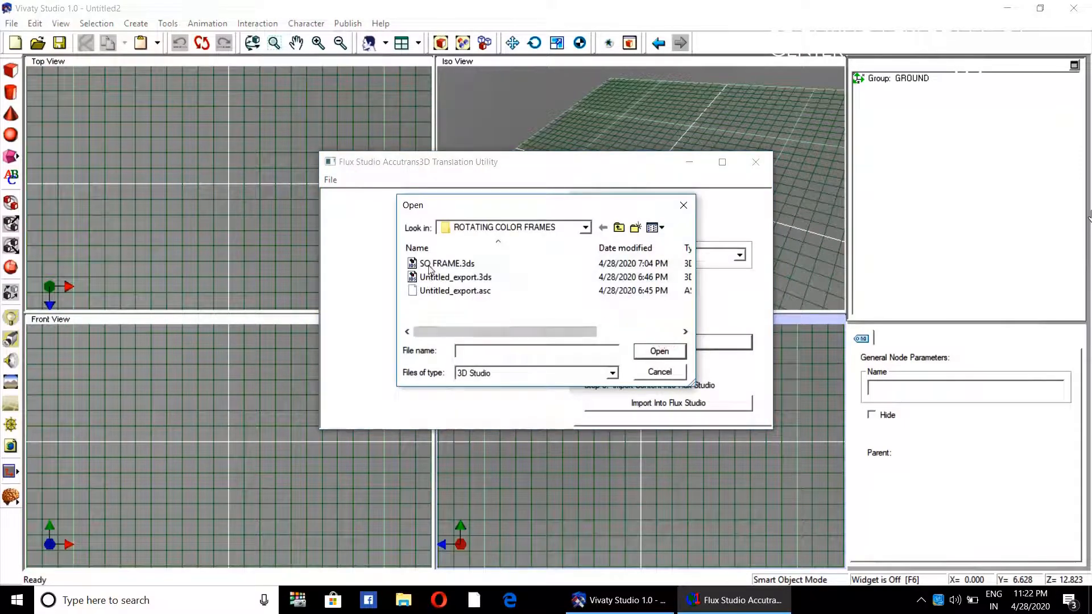
{"action": "left_click", "coordinate": [447, 263]}
{"action": "left_click", "coordinate": [658, 352]}
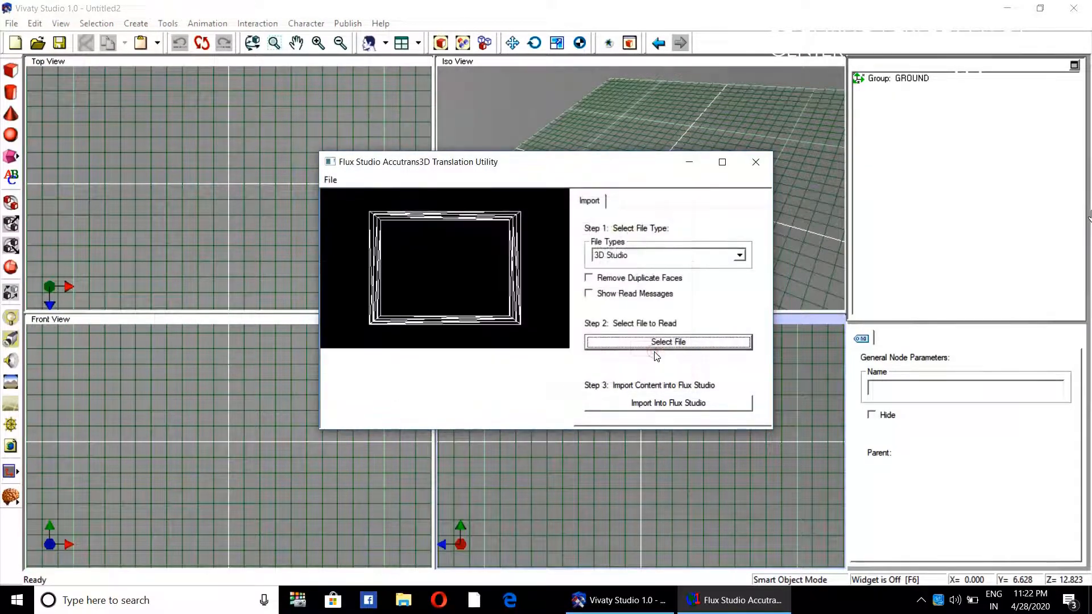
{"action": "left_click", "coordinate": [662, 404]}
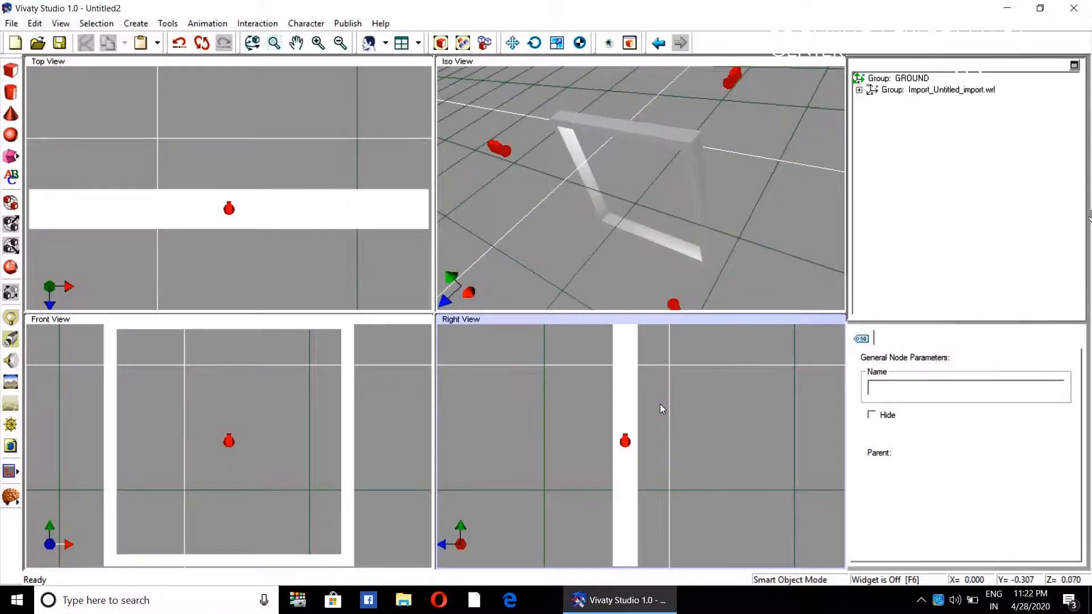
Delete viewpoints VP6, VP5, VP4, VP3 and VP2 from the imported group, keeping VP1
{"action": "left_click", "coordinate": [860, 90]}
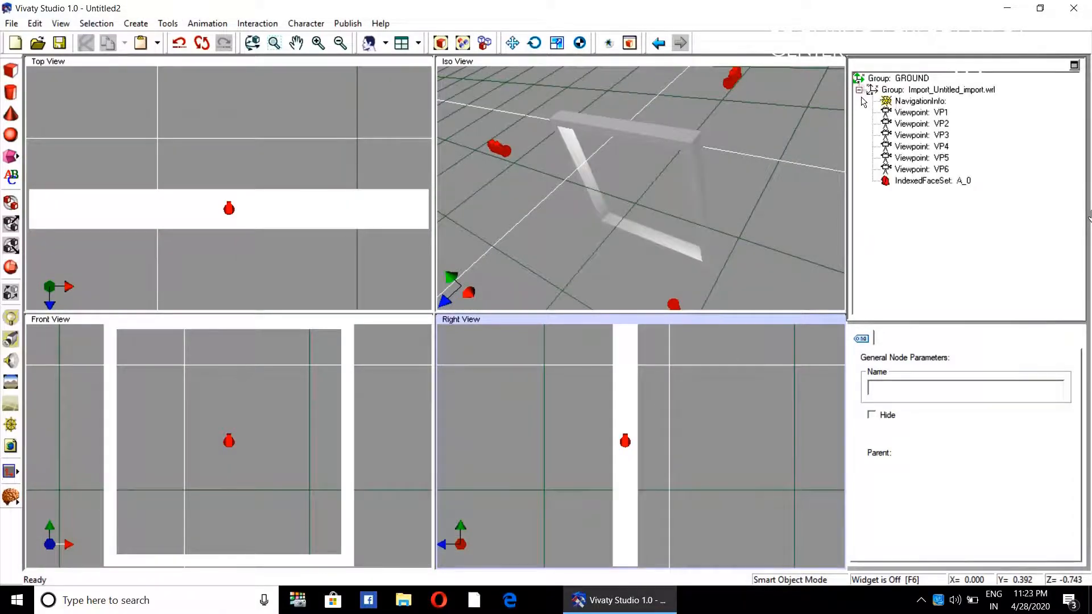
{"action": "left_click", "coordinate": [911, 170]}
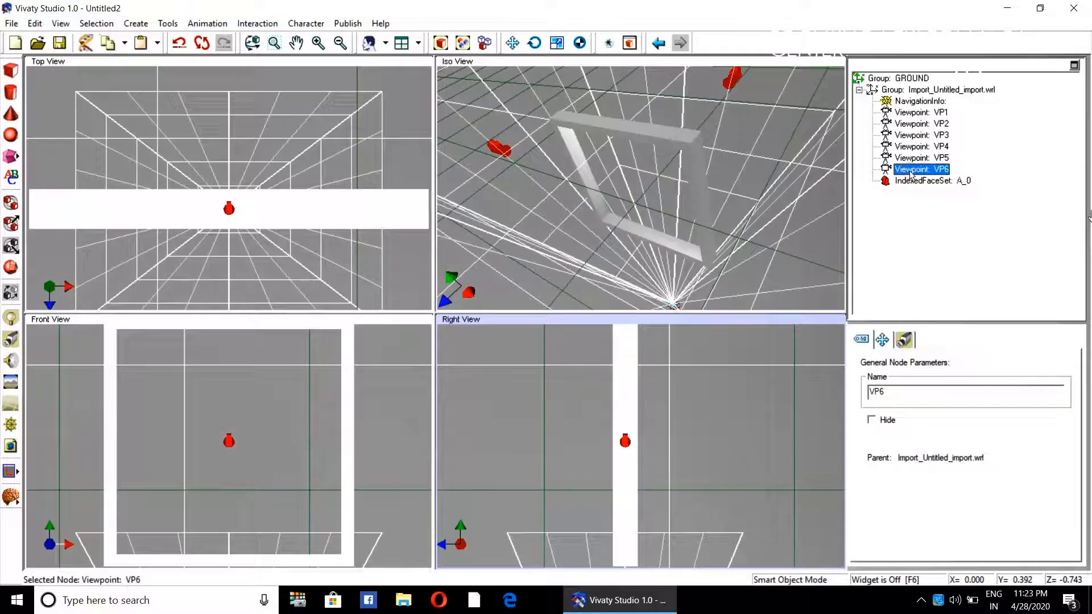
{"action": "left_click", "coordinate": [898, 175]}
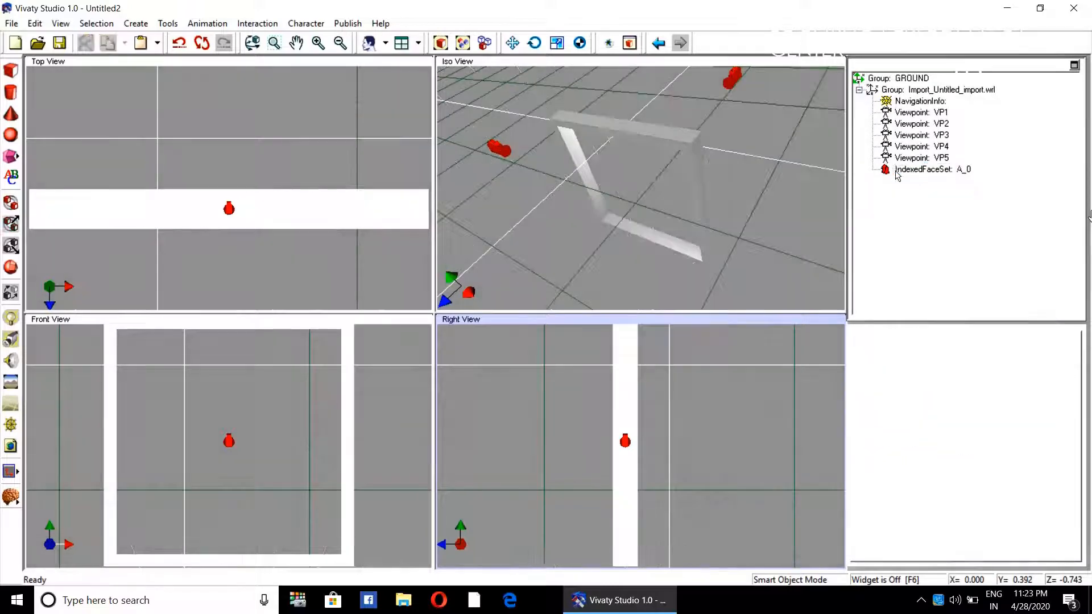
{"action": "left_click", "coordinate": [912, 158]}
{"action": "key", "text": "Delete"}
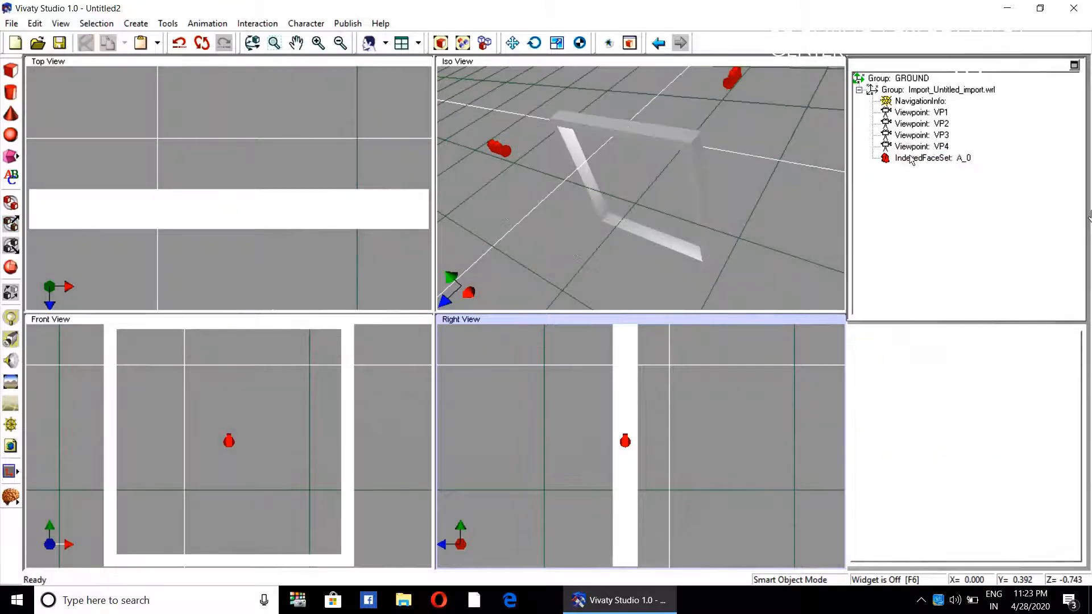
{"action": "left_click", "coordinate": [925, 147]}
{"action": "key", "text": "Delete"}
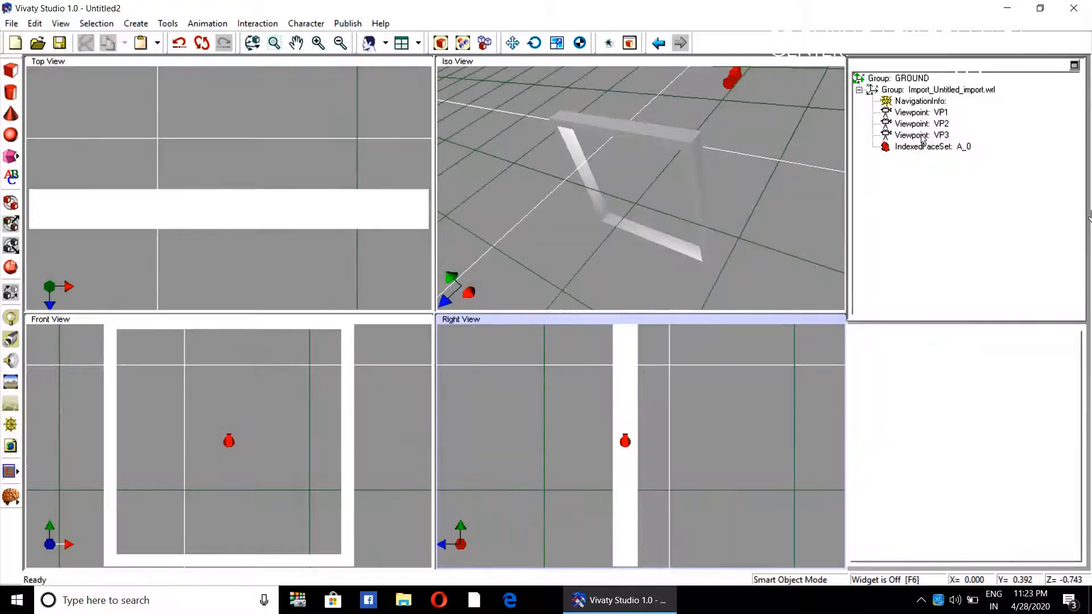
{"action": "left_click", "coordinate": [922, 136]}
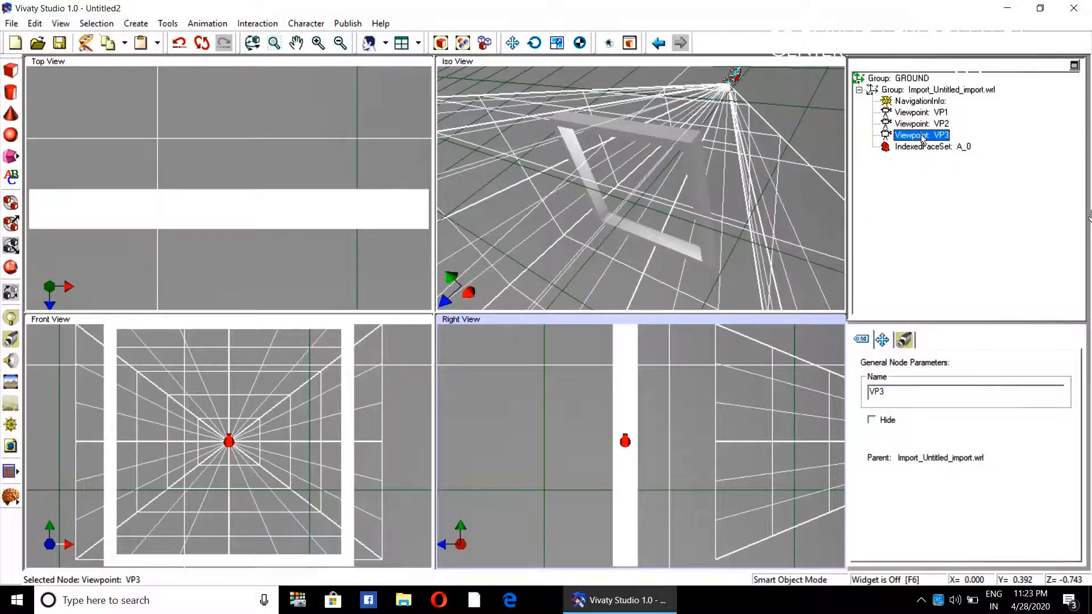
{"action": "key", "text": "Delete"}
{"action": "left_click", "coordinate": [922, 124]}
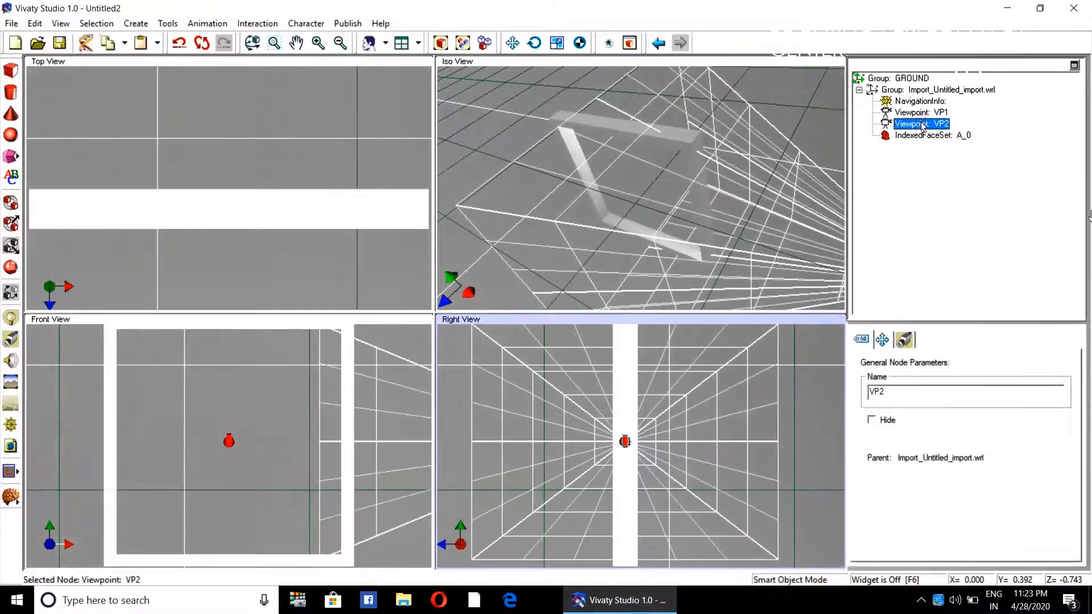
{"action": "key", "text": "Delete"}
{"action": "left_click", "coordinate": [922, 113]}
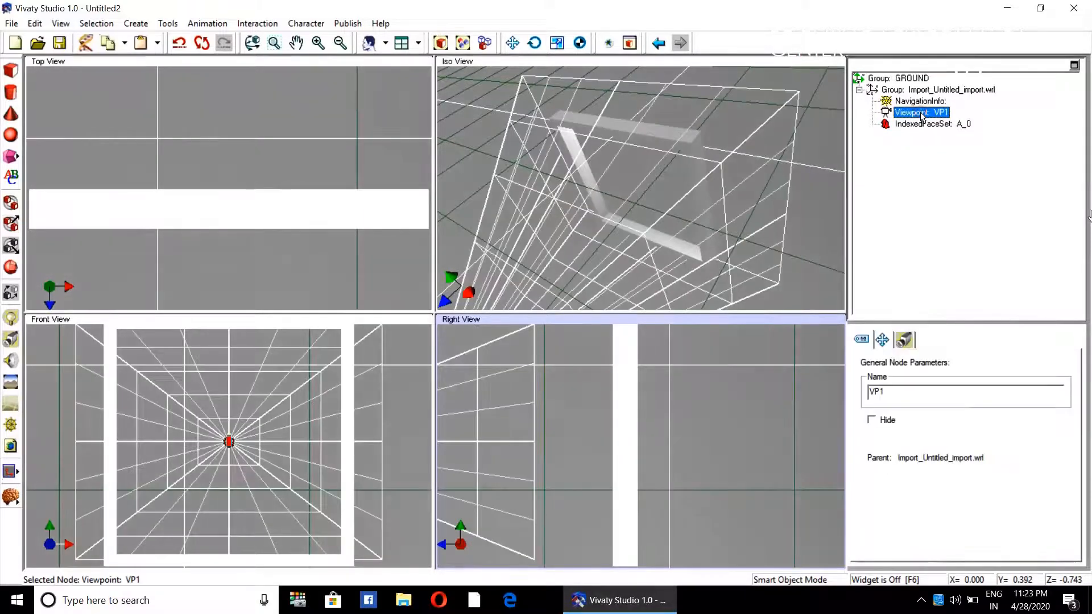
{"action": "left_click", "coordinate": [814, 214]}
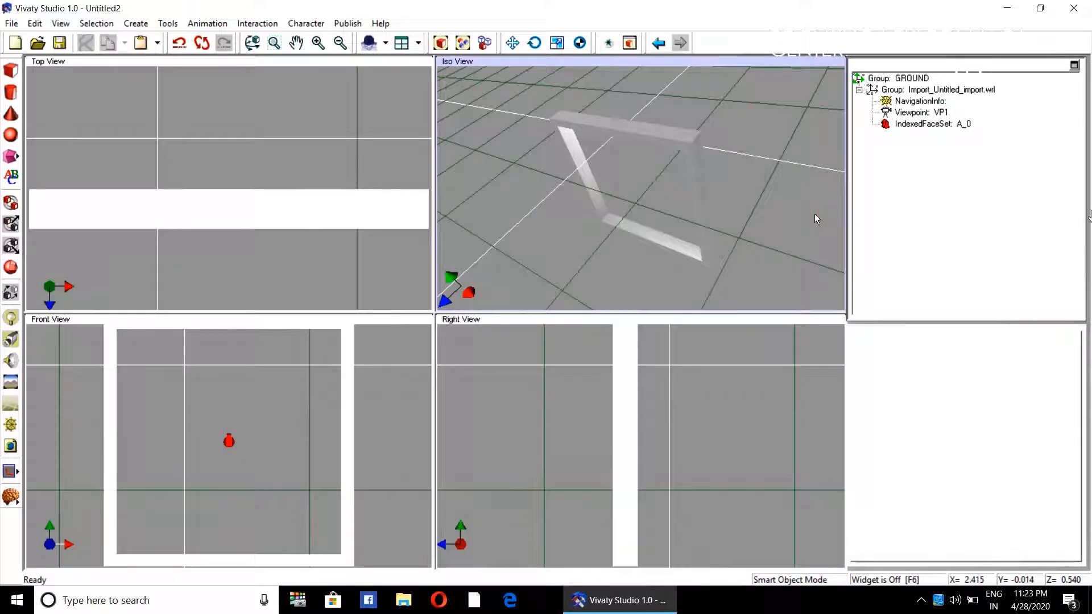
Enlarge the Front view so that it fills the whole viewport area
{"action": "left_click", "coordinate": [261, 328]}
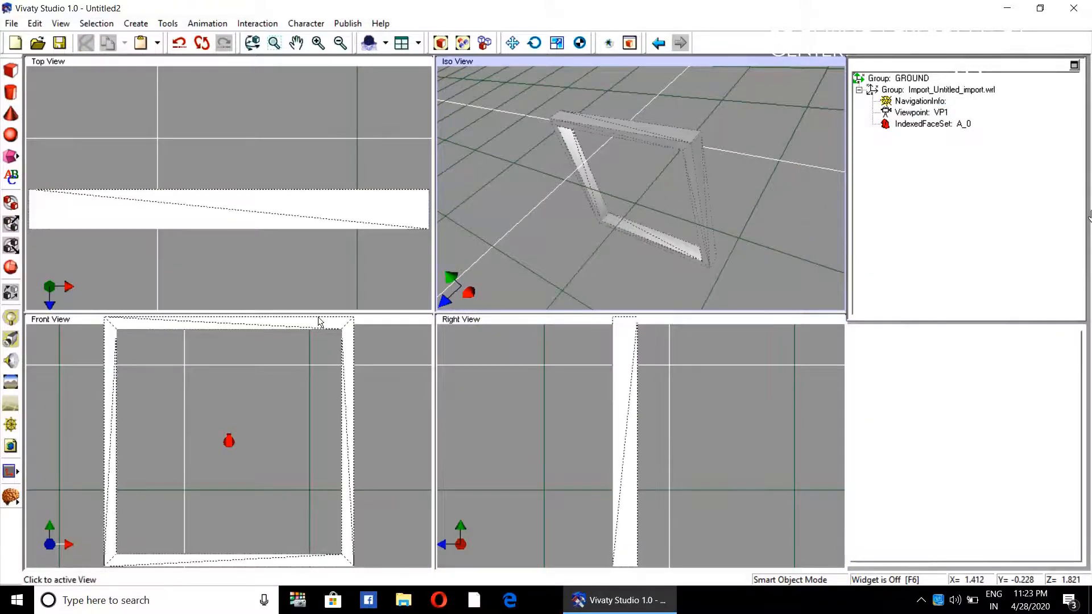
{"action": "double_click", "coordinate": [394, 320]}
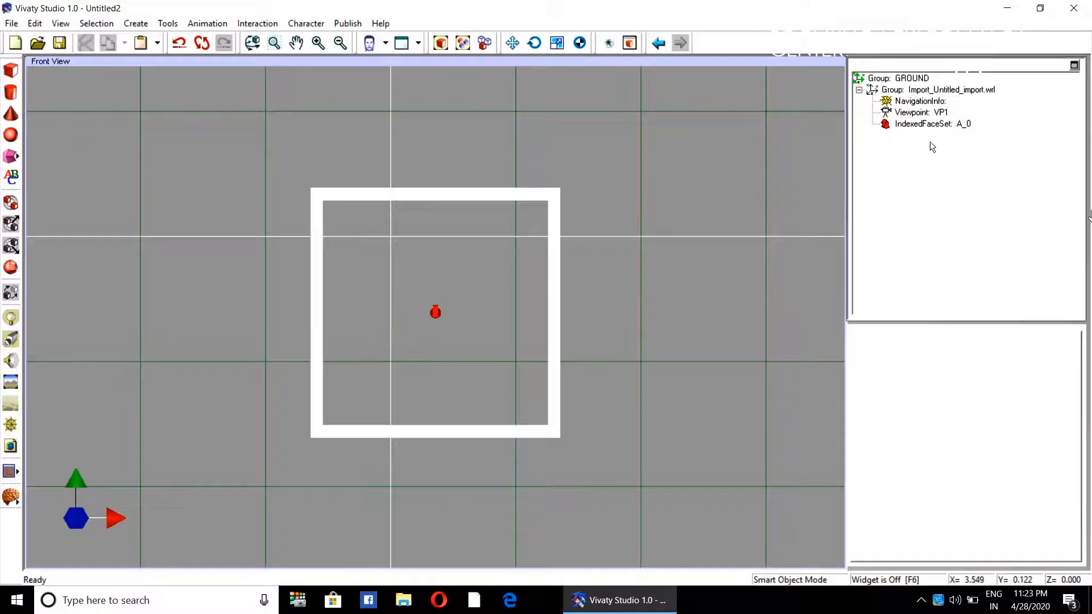
{"action": "left_click", "coordinate": [497, 247]}
Show the transform parameters of the IndexedFaceSet A_0 and of viewpoint VP1
{"action": "left_click", "coordinate": [949, 126]}
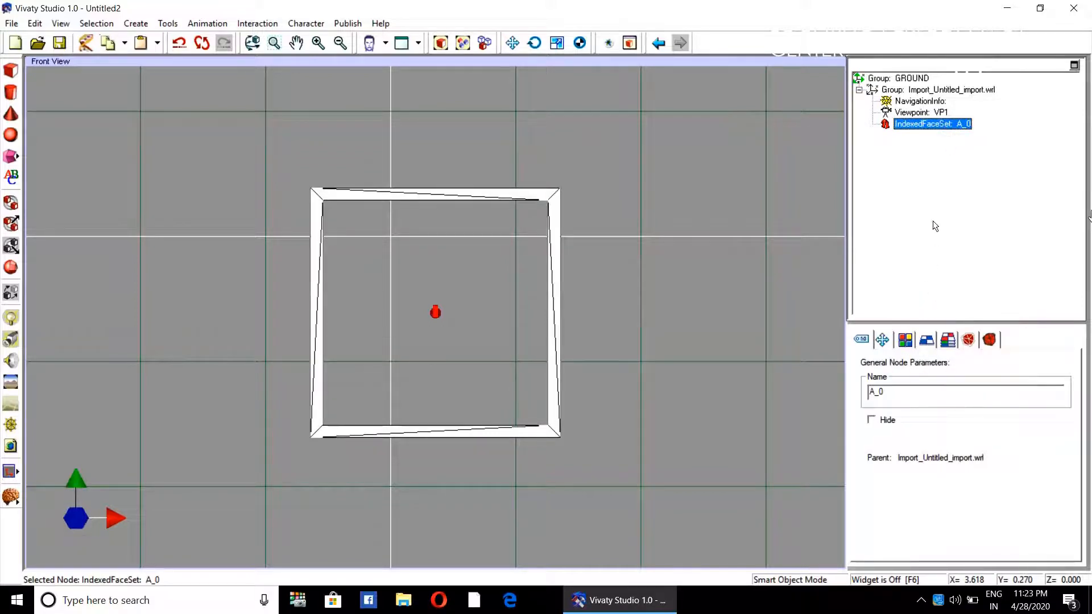
{"action": "left_click", "coordinate": [884, 340]}
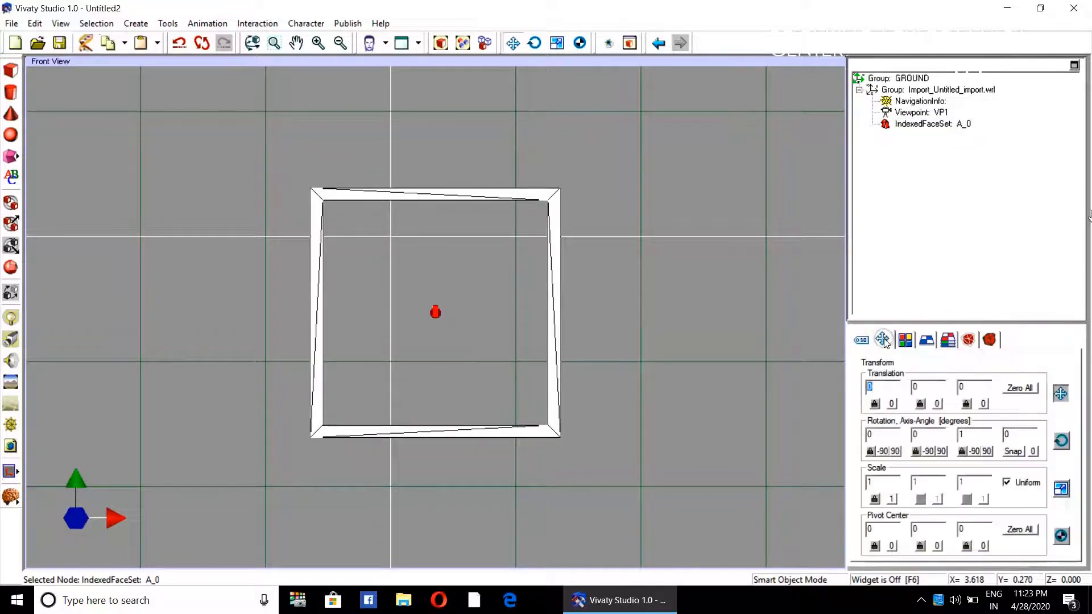
{"action": "left_click", "coordinate": [912, 113]}
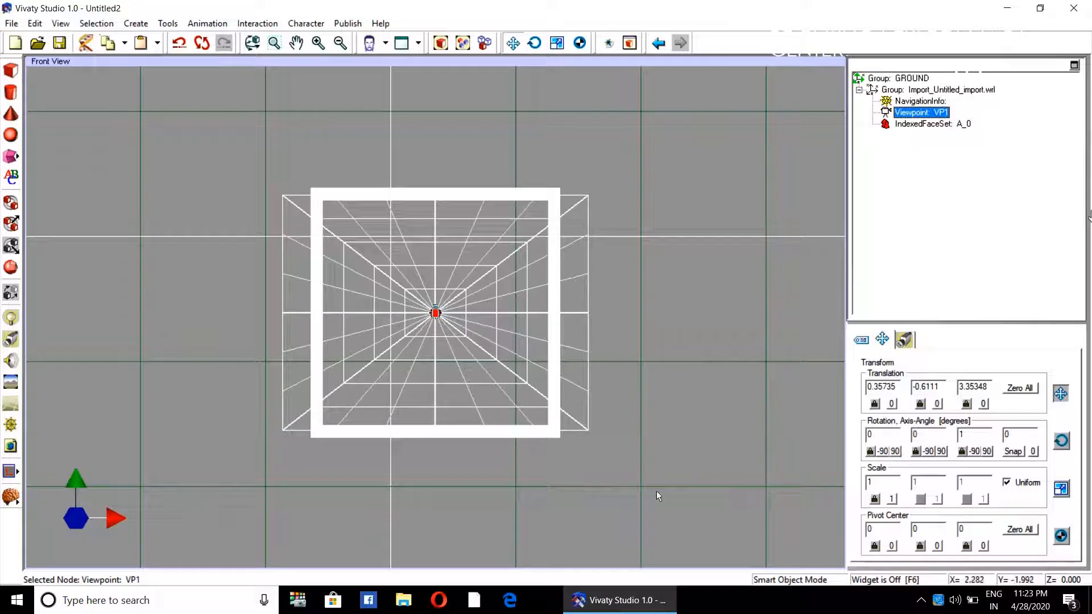
Open a blank Notepad document for notes and return to the 3D scene
{"action": "left_click", "coordinate": [67, 600]}
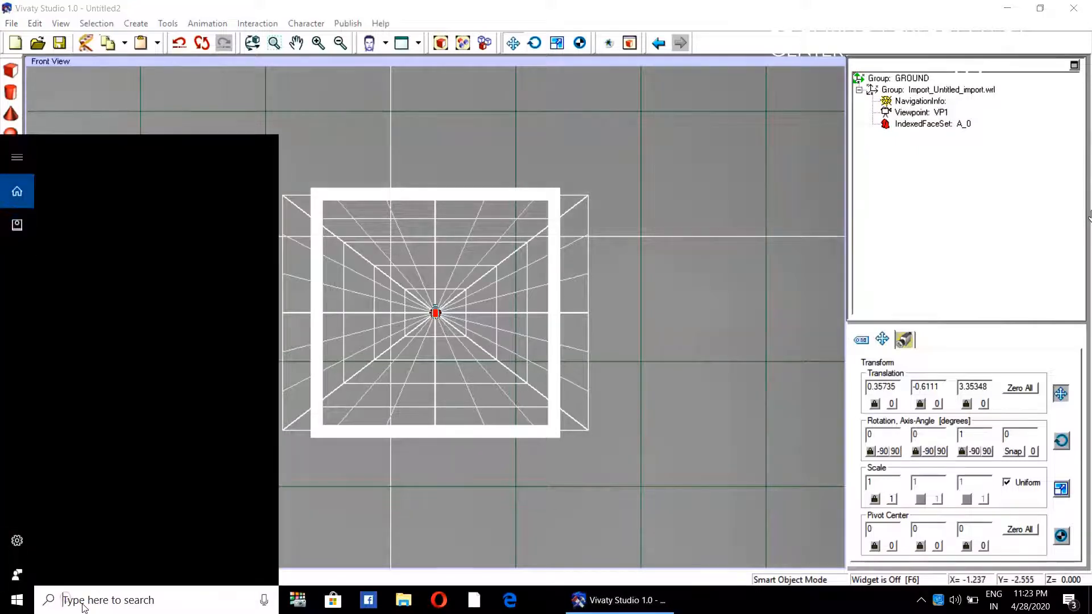
{"action": "type", "text": "notepad"}
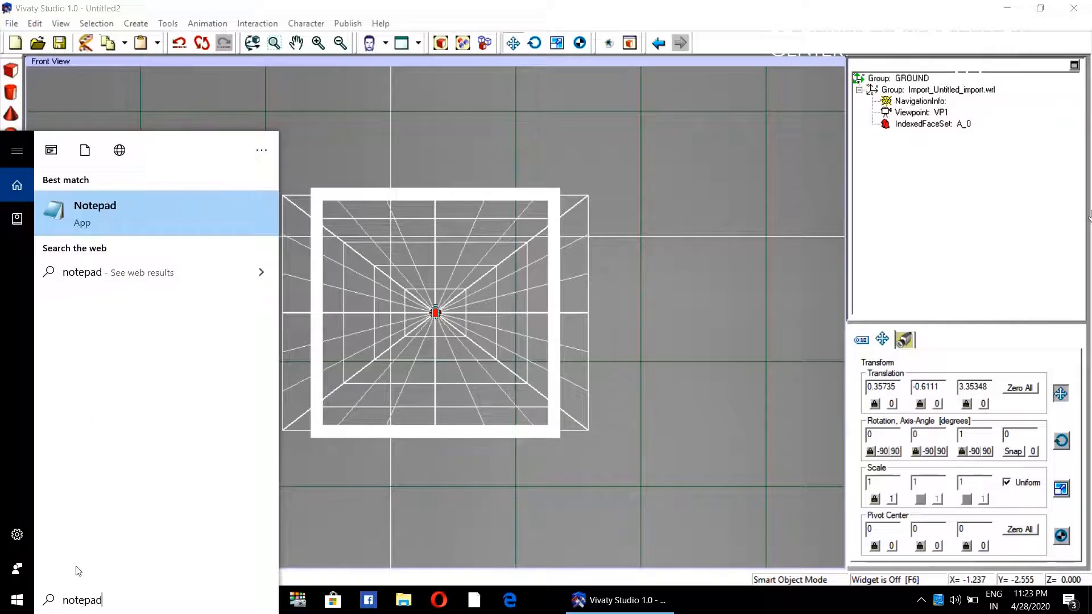
{"action": "left_click", "coordinate": [134, 234]}
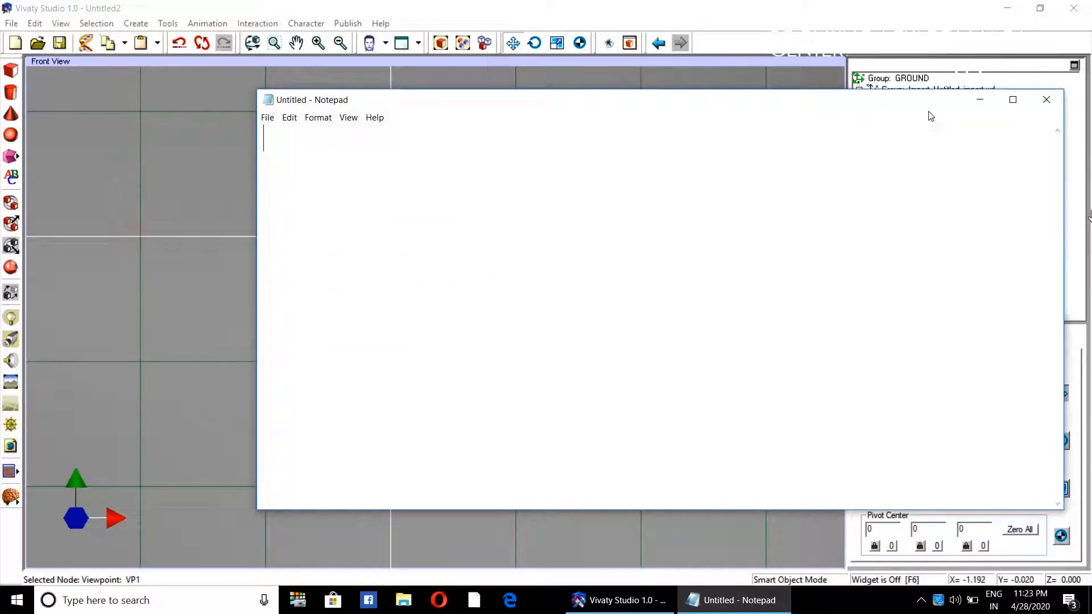
{"action": "left_click", "coordinate": [980, 100]}
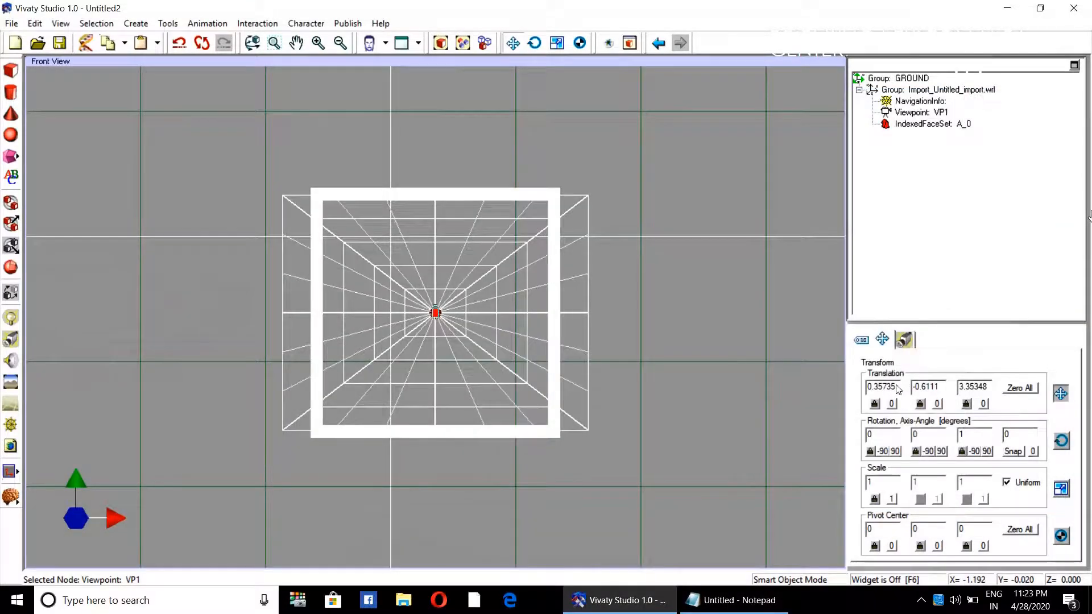
Copy VP1's X translation value 0.35735 into Notepad and label it "x axis", then return to the scene
{"action": "double_click", "coordinate": [897, 389]}
{"action": "right_click", "coordinate": [896, 387]}
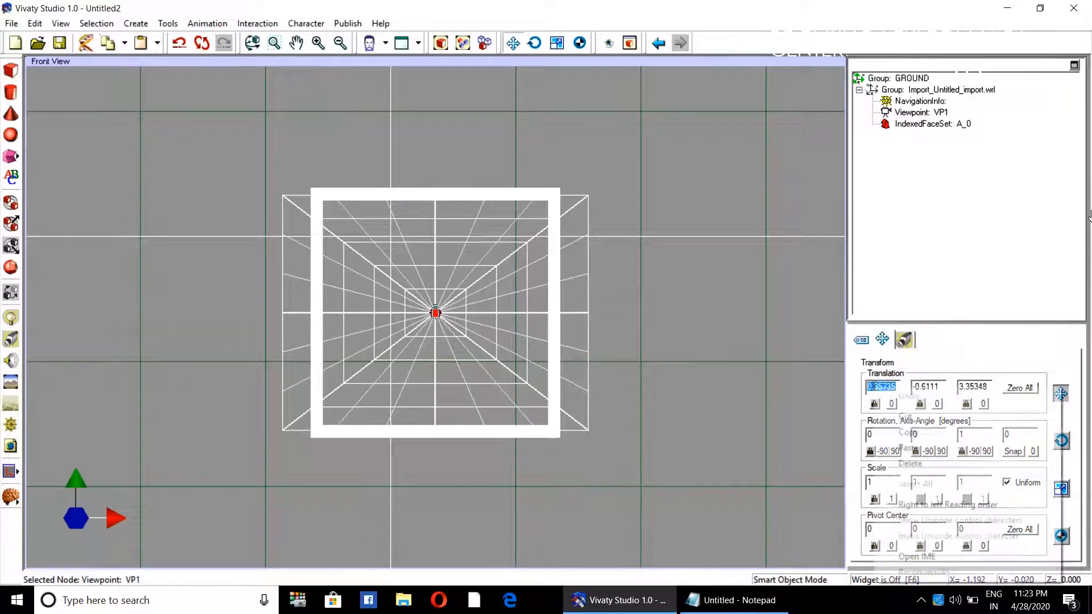
{"action": "left_click", "coordinate": [908, 433]}
{"action": "left_click", "coordinate": [739, 601]}
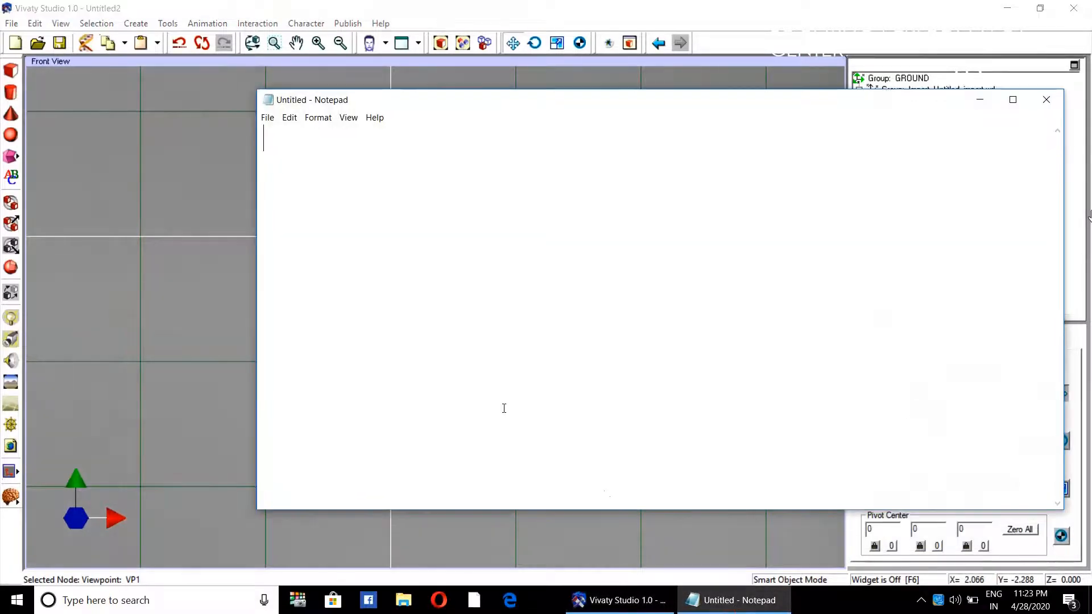
{"action": "right_click", "coordinate": [351, 157]}
{"action": "left_click", "coordinate": [378, 204]}
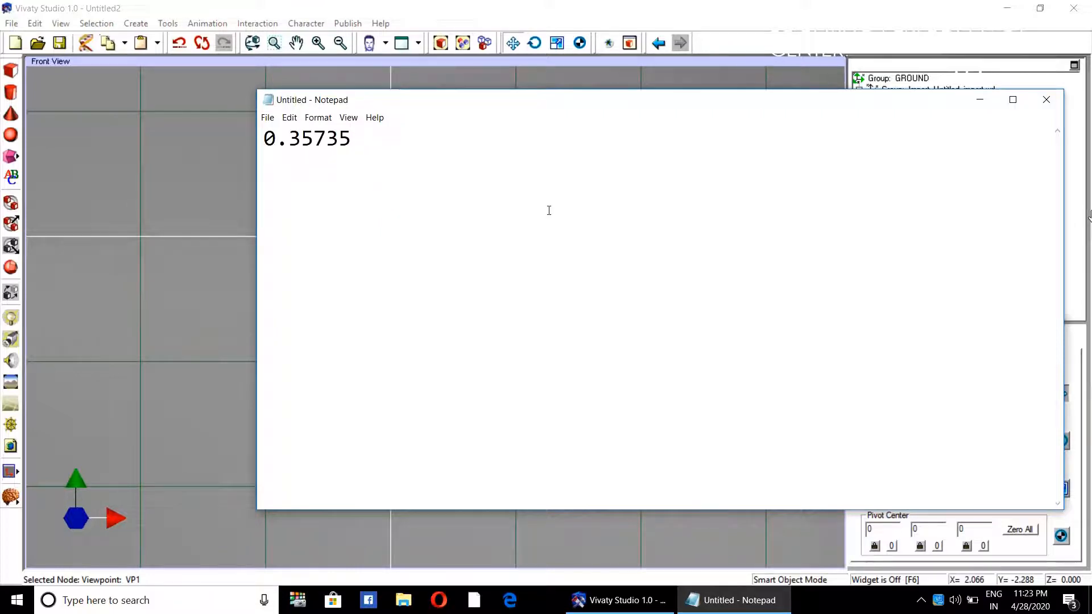
{"action": "key", "text": "Return"}
{"action": "type", "text": "x axis"}
{"action": "key", "text": "Return"}
{"action": "left_click", "coordinate": [987, 93]}
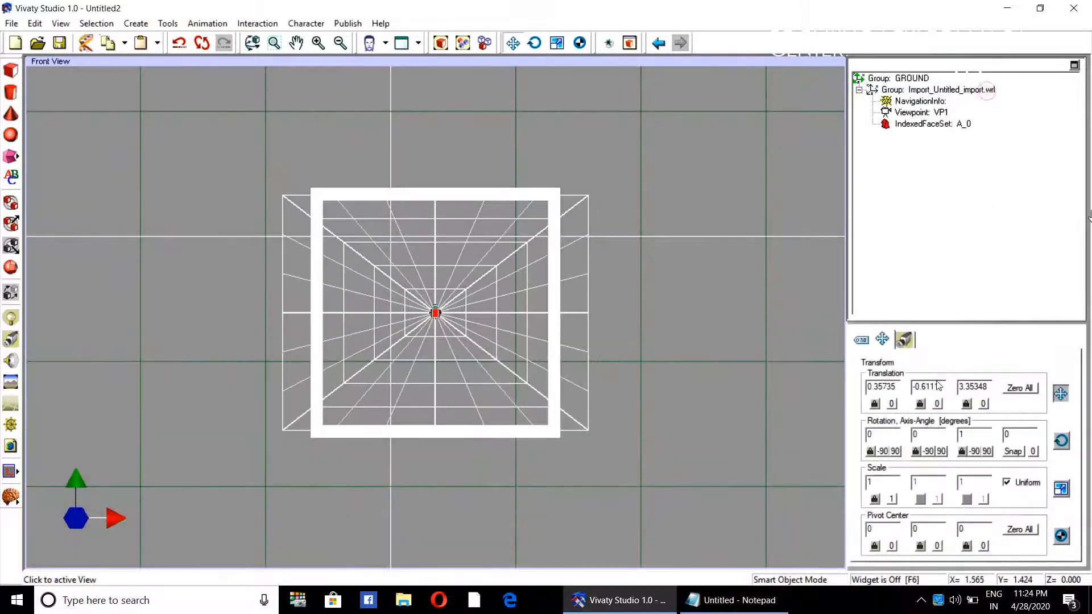
Copy VP1's Y translation value -0.6111 onto Notepad's second line, labelled "Y axis", and return to the scene
{"action": "double_click", "coordinate": [928, 386]}
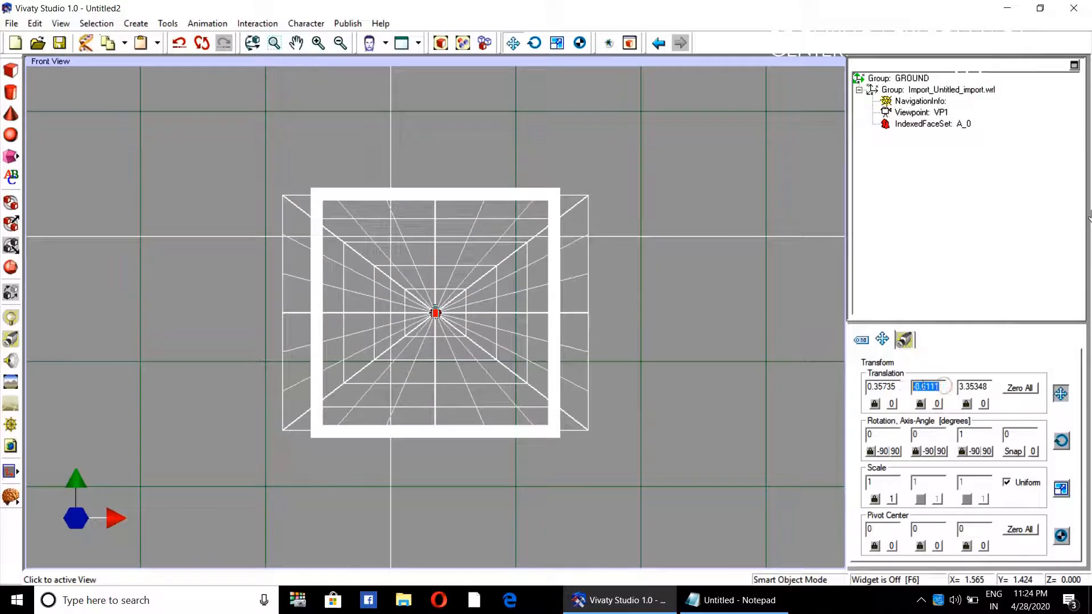
{"action": "right_click", "coordinate": [921, 385]}
{"action": "left_click", "coordinate": [939, 431]}
{"action": "left_click", "coordinate": [734, 600]}
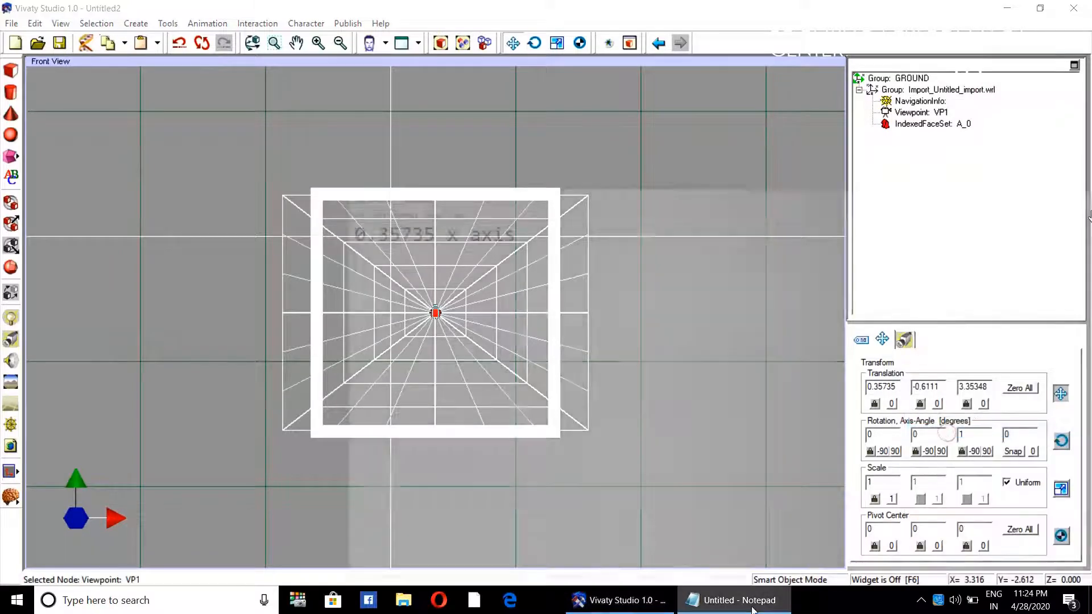
{"action": "right_click", "coordinate": [326, 183]}
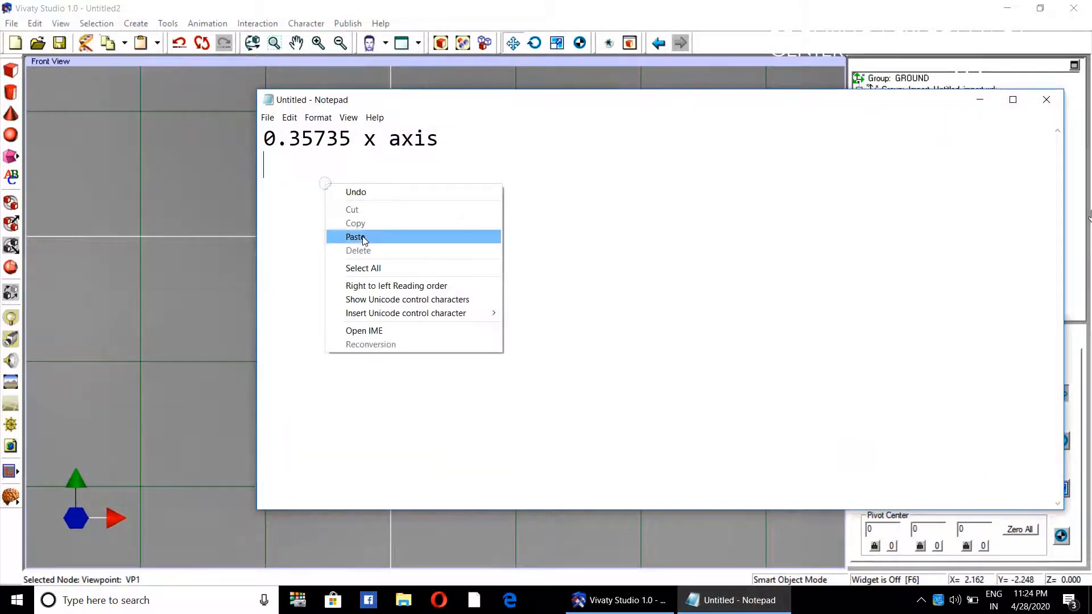
{"action": "left_click", "coordinate": [362, 237]}
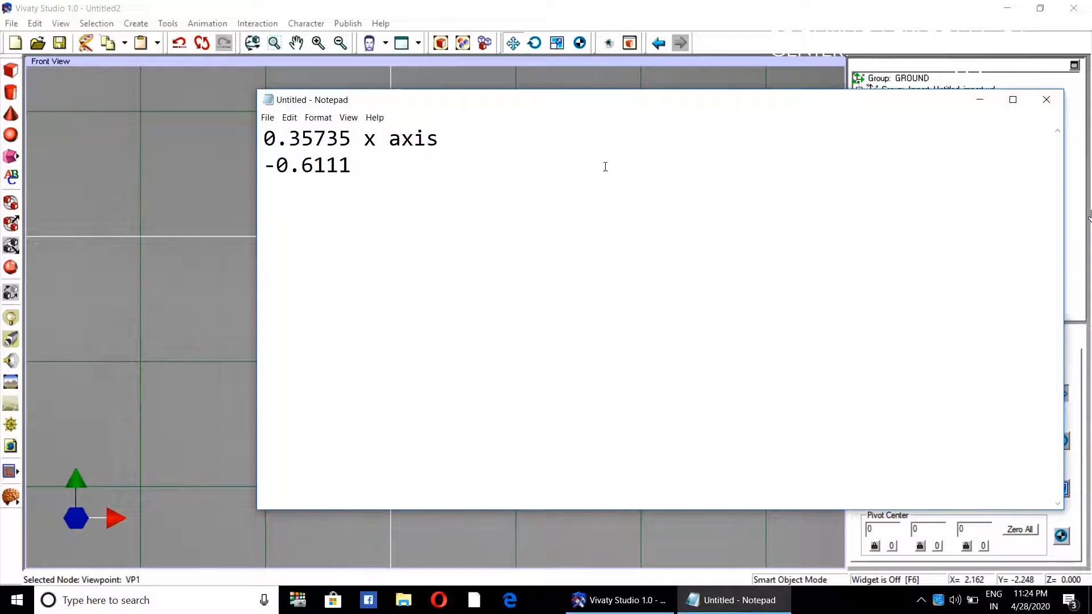
{"action": "type", "text": "Y axis"}
{"action": "left_click", "coordinate": [980, 100]}
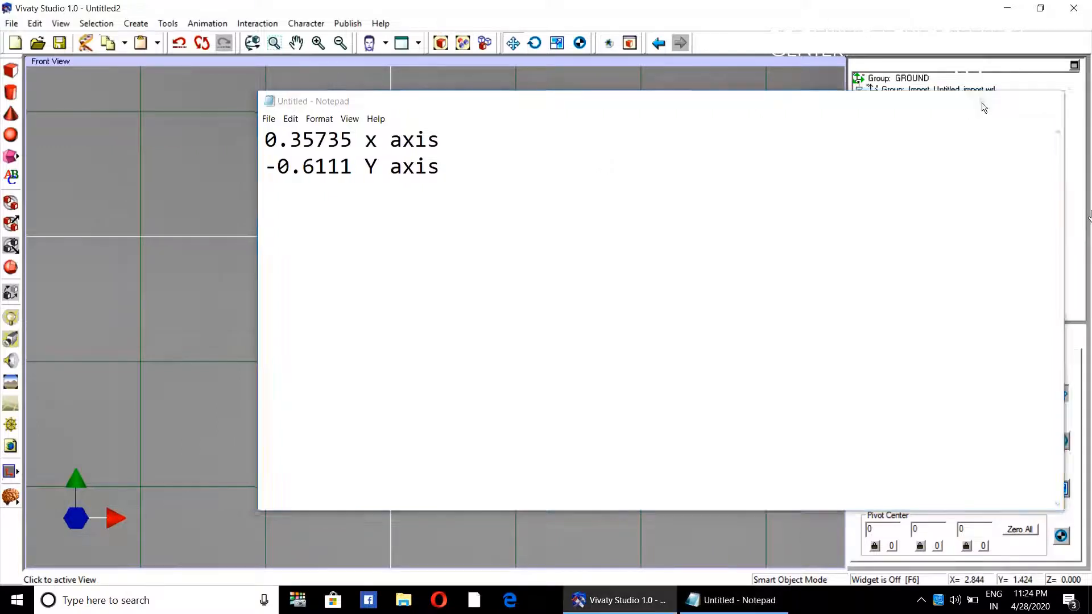
Select IndexedFaceSet A_0, then switch to Notepad and add the word "opposite" after "x axis" on the first line
{"action": "left_click", "coordinate": [918, 125]}
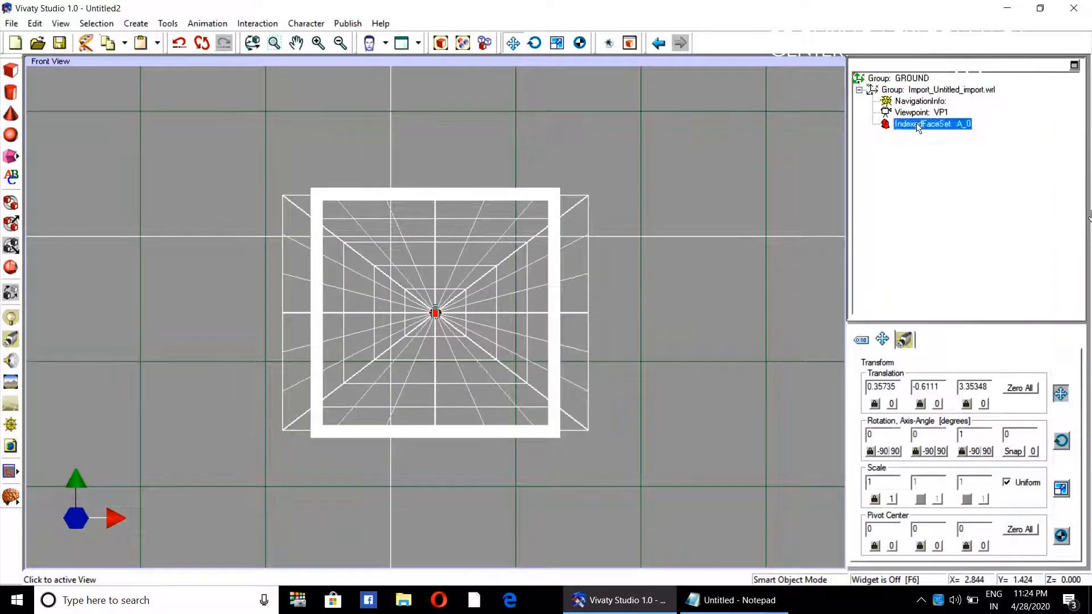
{"action": "left_click", "coordinate": [734, 600]}
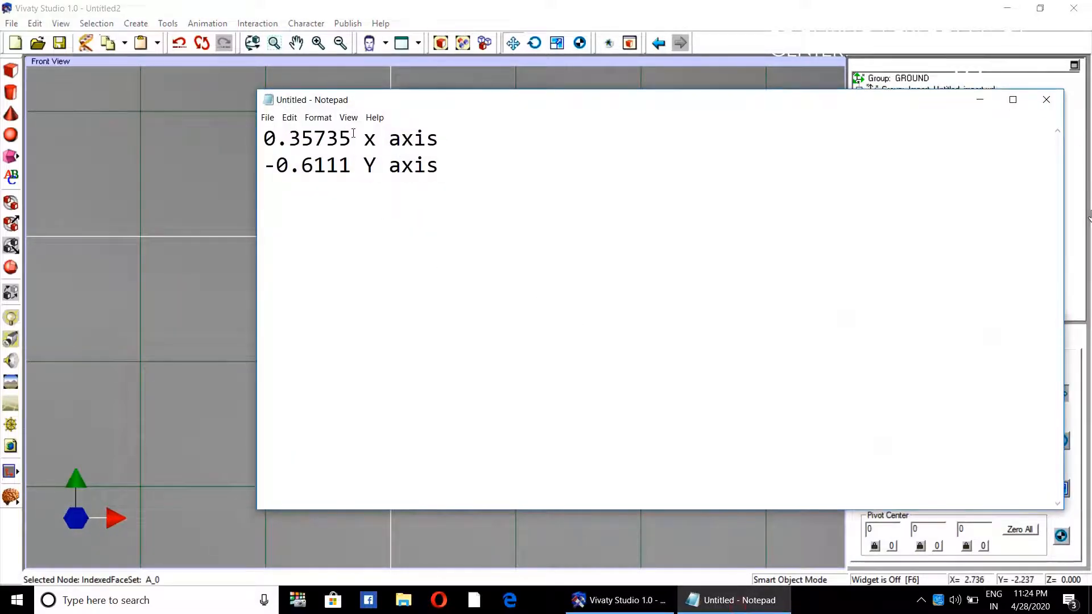
{"action": "left_click_drag", "start_coordinate": [353, 134], "coordinate": [262, 132]}
{"action": "right_click", "coordinate": [283, 130]}
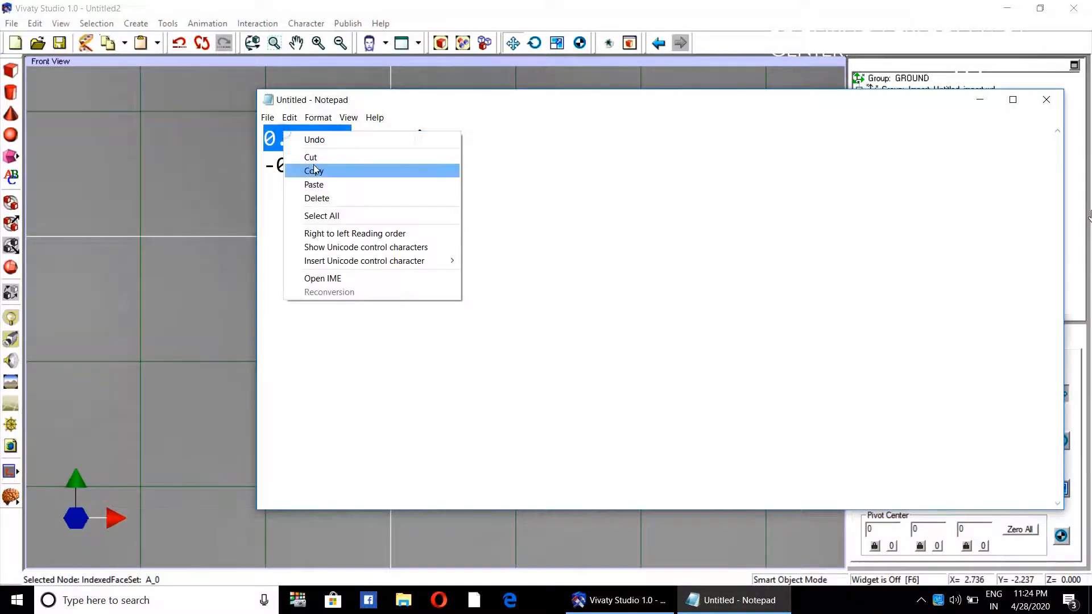
{"action": "left_click", "coordinate": [535, 156]}
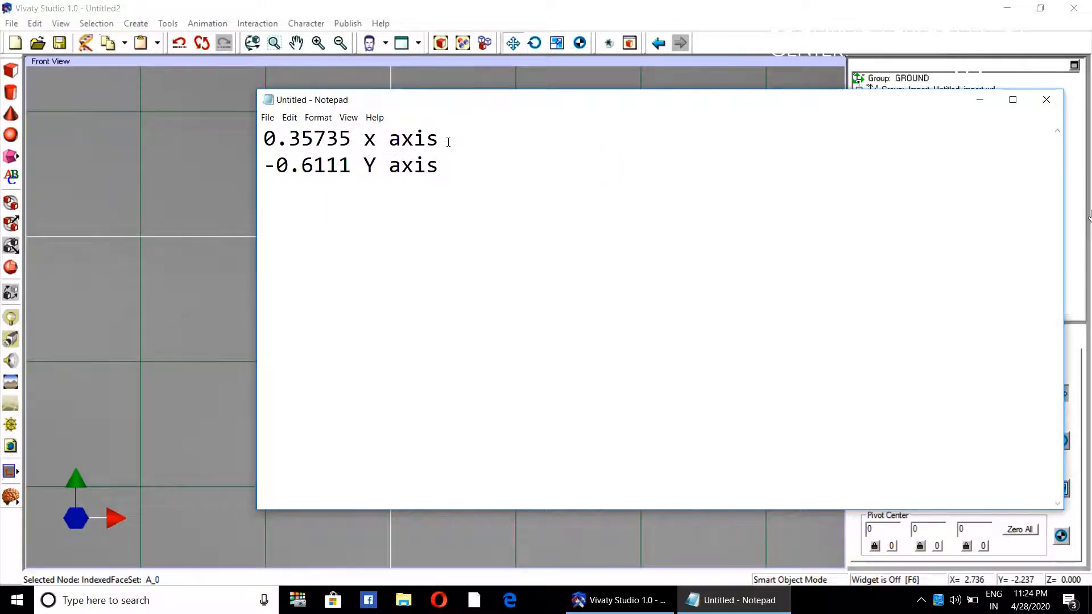
{"action": "left_click", "coordinate": [475, 139]}
{"action": "type", "text": "opposite"}
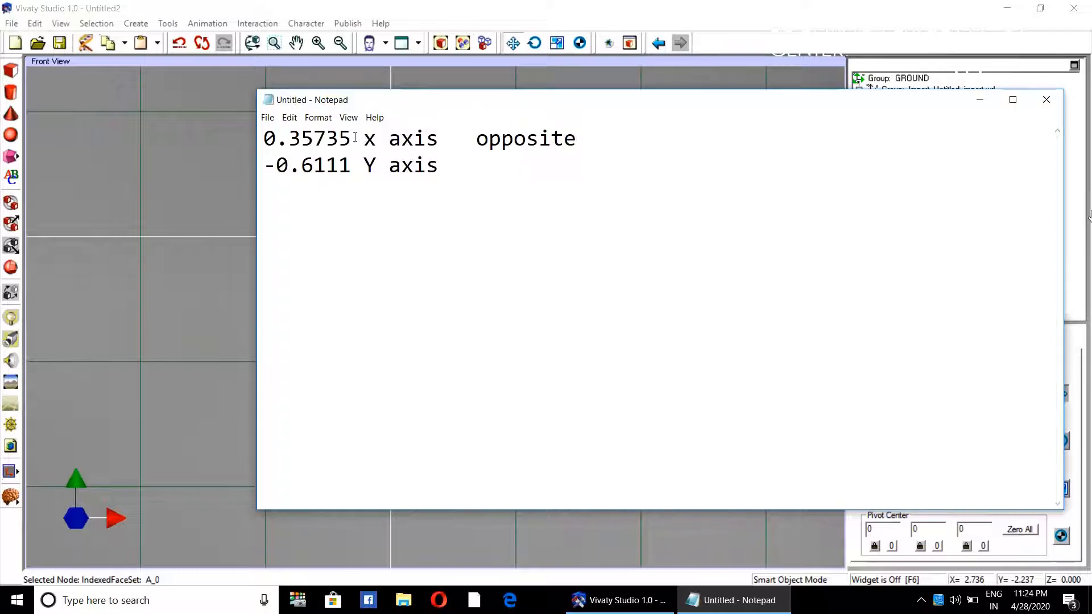
Copy the X value to the end of Notepad's first line with its sign reversed, as -0.35735
{"action": "left_click_drag", "start_coordinate": [355, 137], "coordinate": [263, 138]}
{"action": "right_click", "coordinate": [298, 138]}
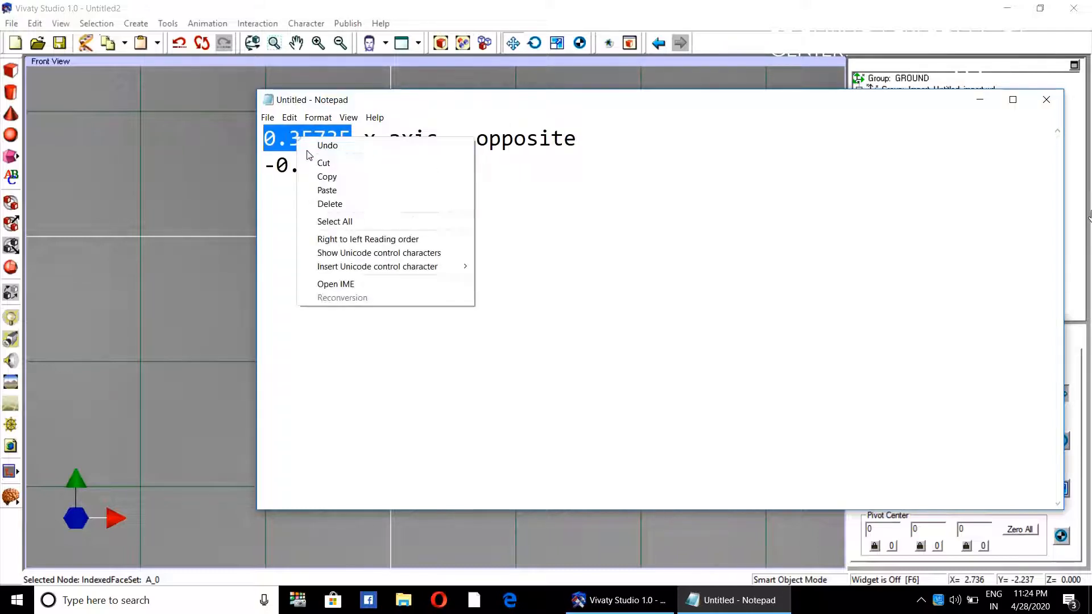
{"action": "left_click", "coordinate": [319, 181]}
{"action": "left_click", "coordinate": [610, 144]}
{"action": "right_click", "coordinate": [610, 145]}
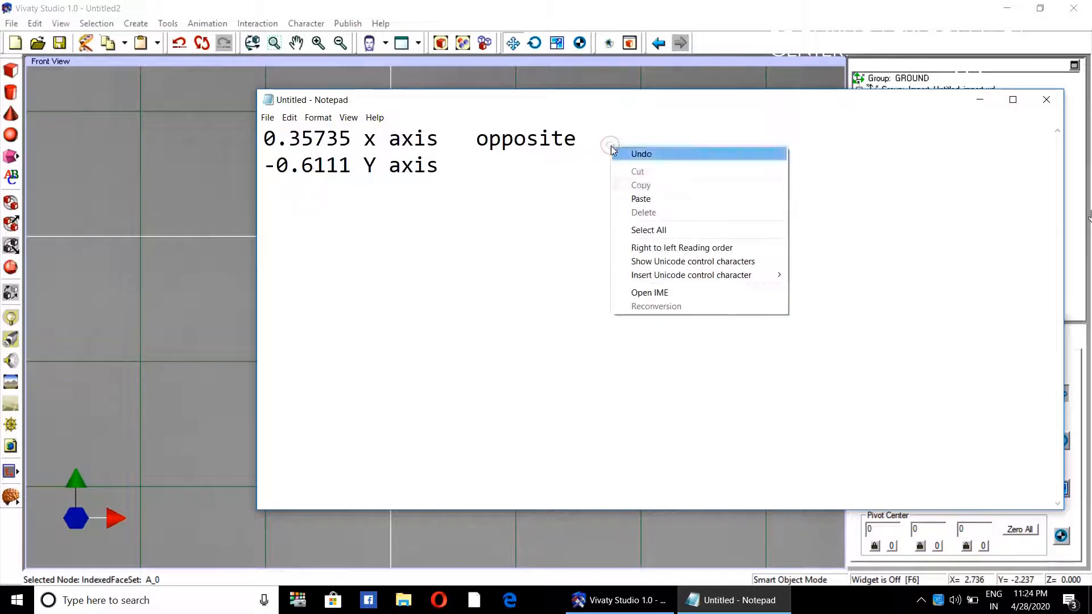
{"action": "left_click", "coordinate": [650, 198]}
{"action": "type", "text": "-0.35735"}
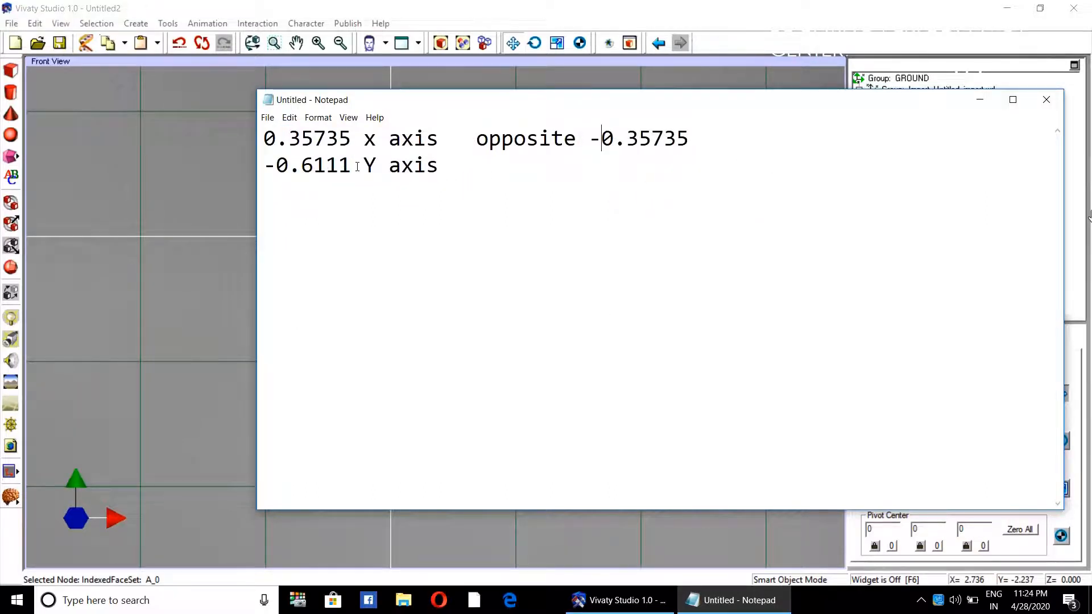
Copy the word "opposite" from the first line to the second line, after "Y axis"
{"action": "left_click_drag", "start_coordinate": [582, 138], "coordinate": [475, 139]}
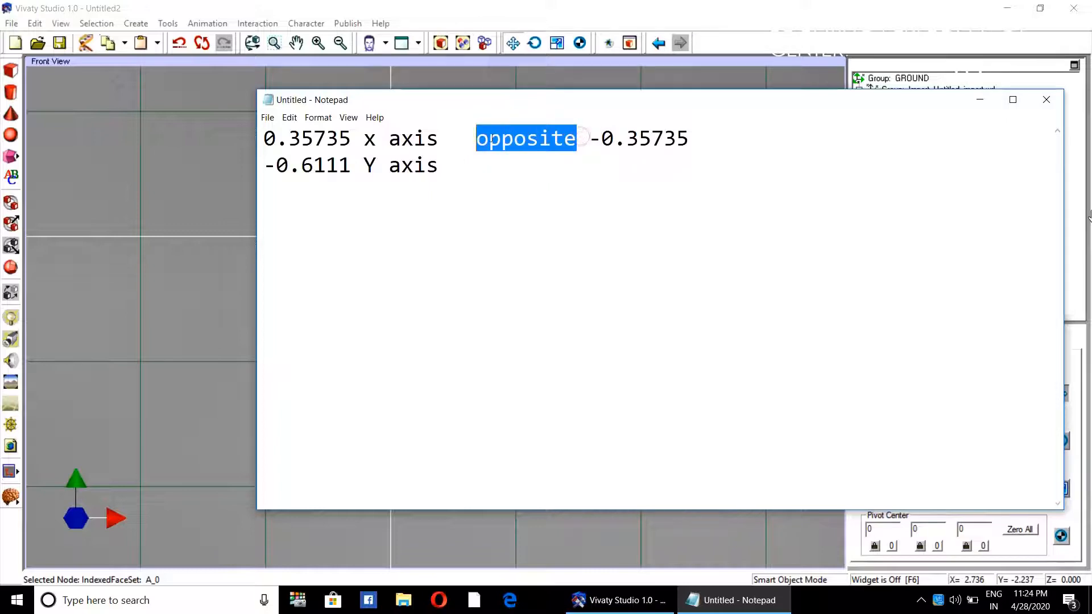
{"action": "right_click", "coordinate": [492, 139]}
{"action": "left_click", "coordinate": [504, 174]}
{"action": "left_click", "coordinate": [504, 170]}
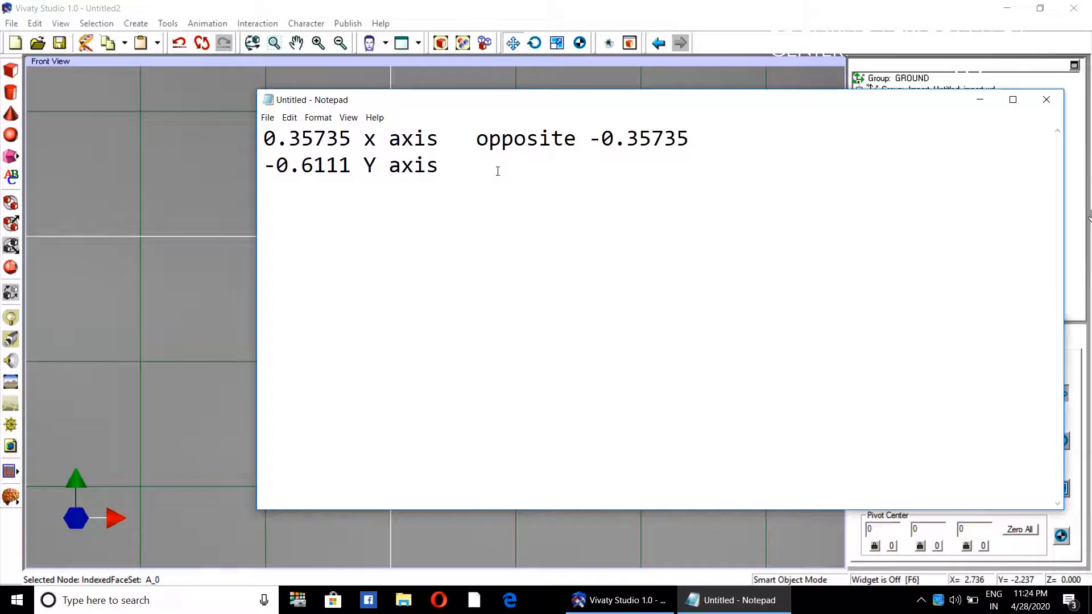
{"action": "key", "text": "ctrl+v"}
Copy the Y value without its minus sign, 0.6111, to the end of Notepad's second line
{"action": "left_click_drag", "start_coordinate": [358, 165], "coordinate": [278, 165]}
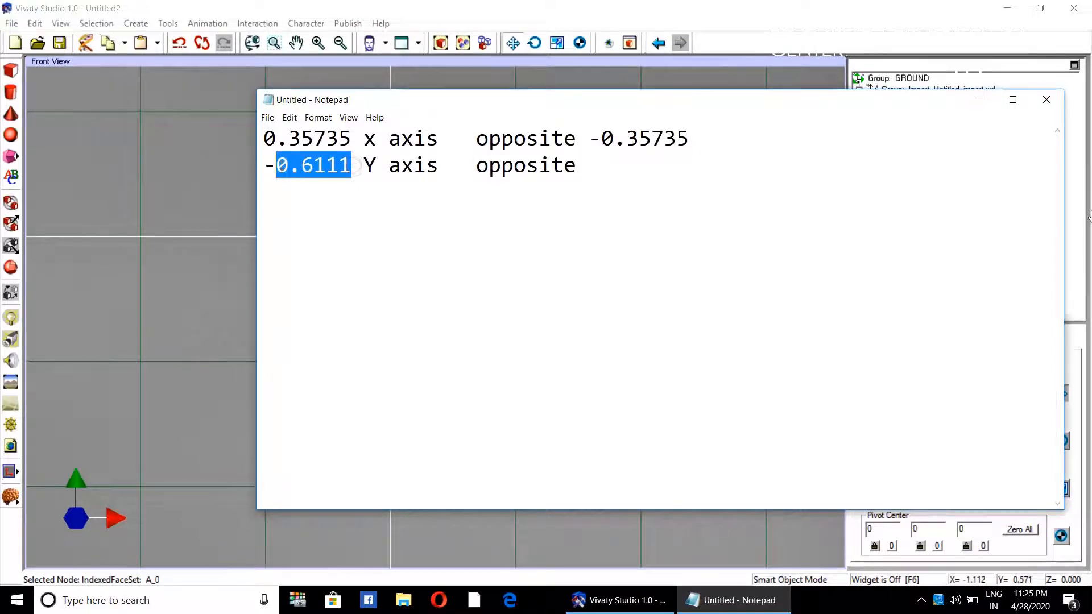
{"action": "right_click", "coordinate": [279, 165]}
{"action": "left_click", "coordinate": [315, 203]}
{"action": "left_click", "coordinate": [603, 169]}
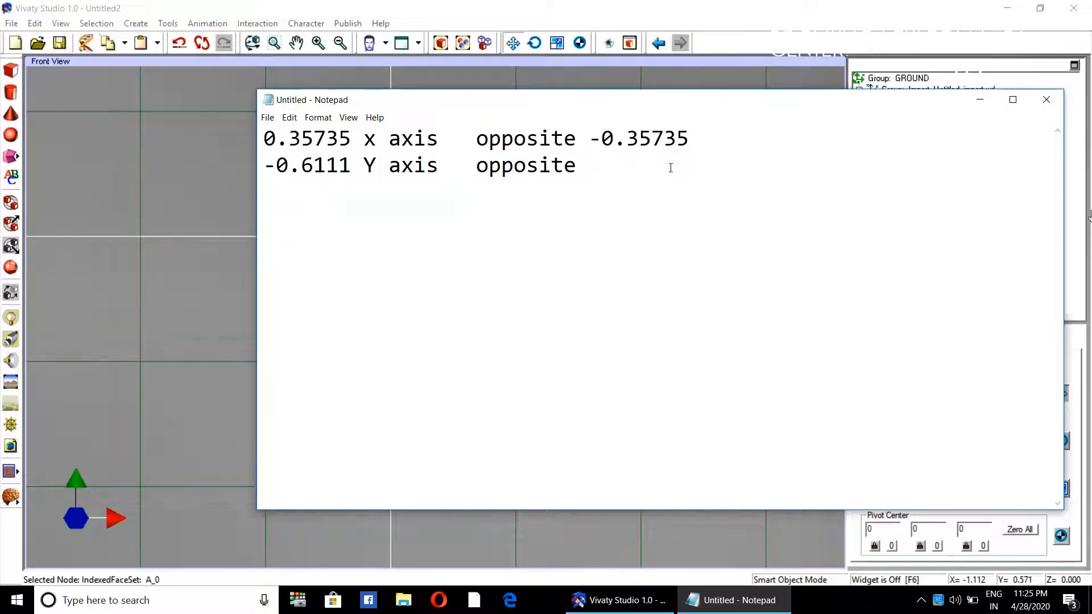
{"action": "key", "text": "ctrl+v"}
Copy the opposite X value from Notepad and set IndexedFaceSet A_0's X translation to -0.35735 in Vivaty Studio
{"action": "left_click_drag", "start_coordinate": [707, 136], "coordinate": [589, 138]}
{"action": "right_click", "coordinate": [606, 135]}
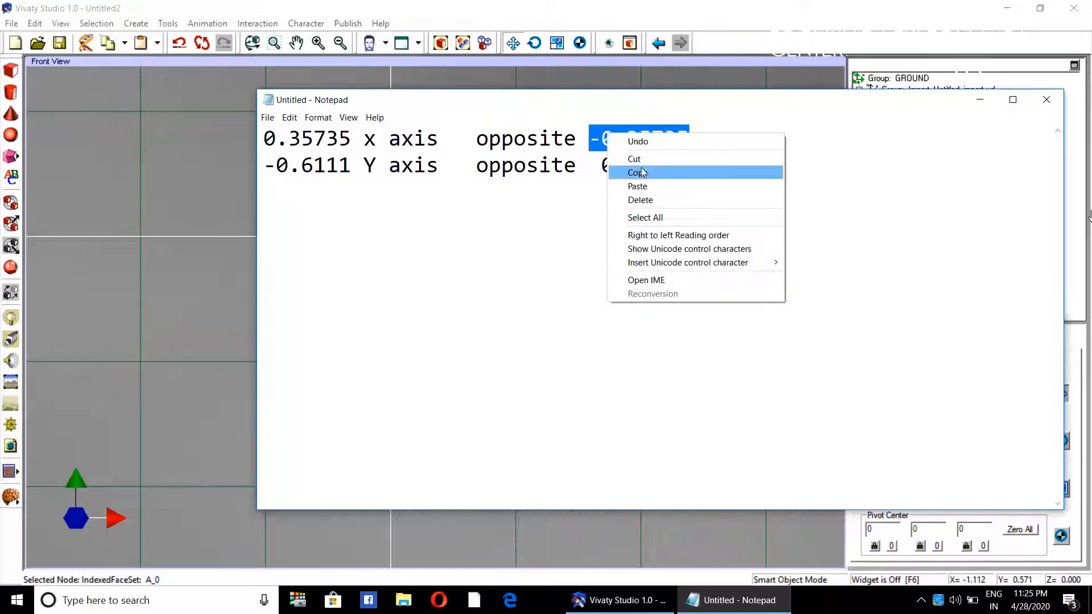
{"action": "left_click", "coordinate": [643, 172]}
{"action": "left_click", "coordinate": [980, 99]}
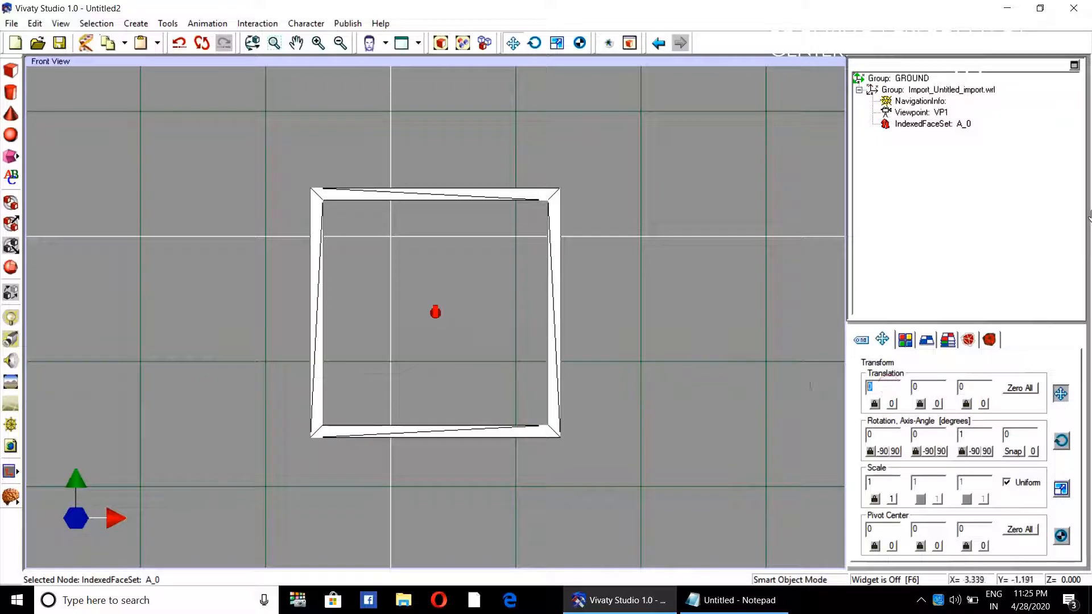
{"action": "key", "text": "ctrl+v"}
{"action": "key", "text": "Return"}
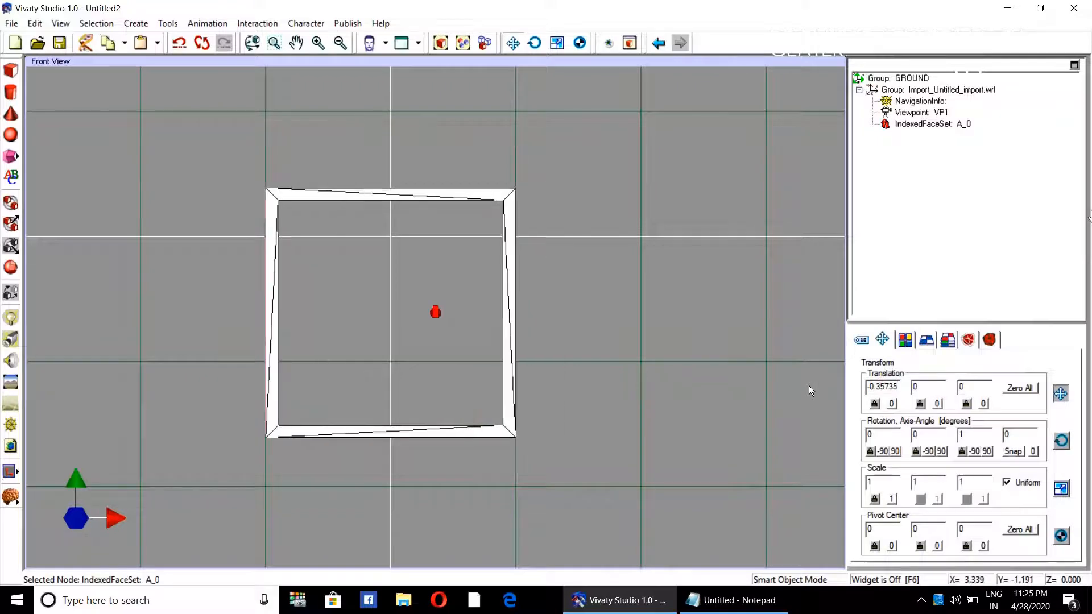
Copy the opposite Y value from Notepad and set IndexedFaceSet A_0's Y translation to 0.6111
{"action": "left_click", "coordinate": [753, 597]}
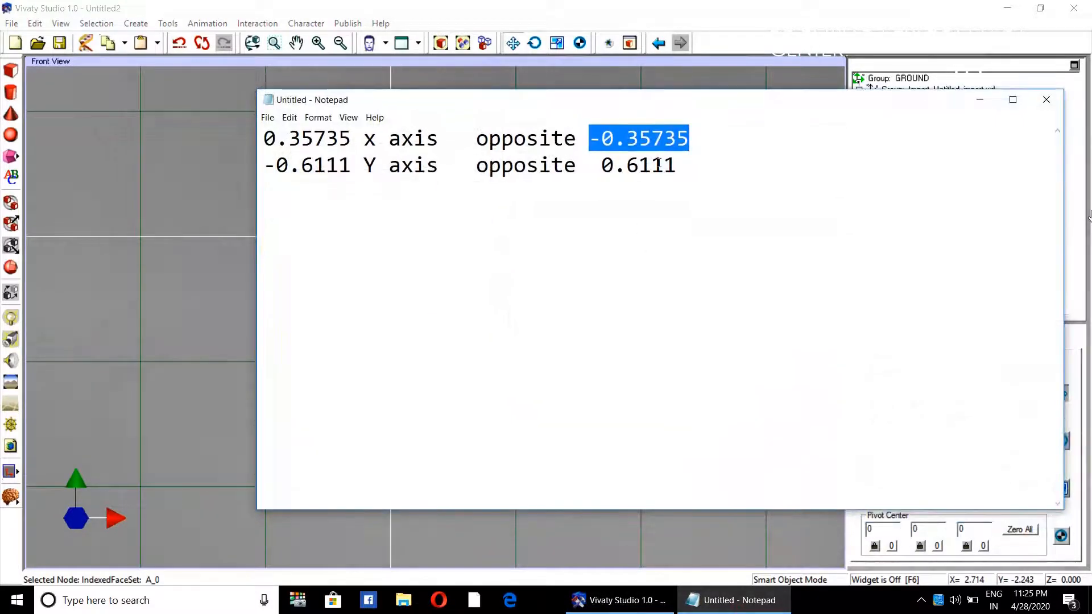
{"action": "left_click_drag", "start_coordinate": [686, 165], "coordinate": [602, 165]}
{"action": "right_click", "coordinate": [622, 166]}
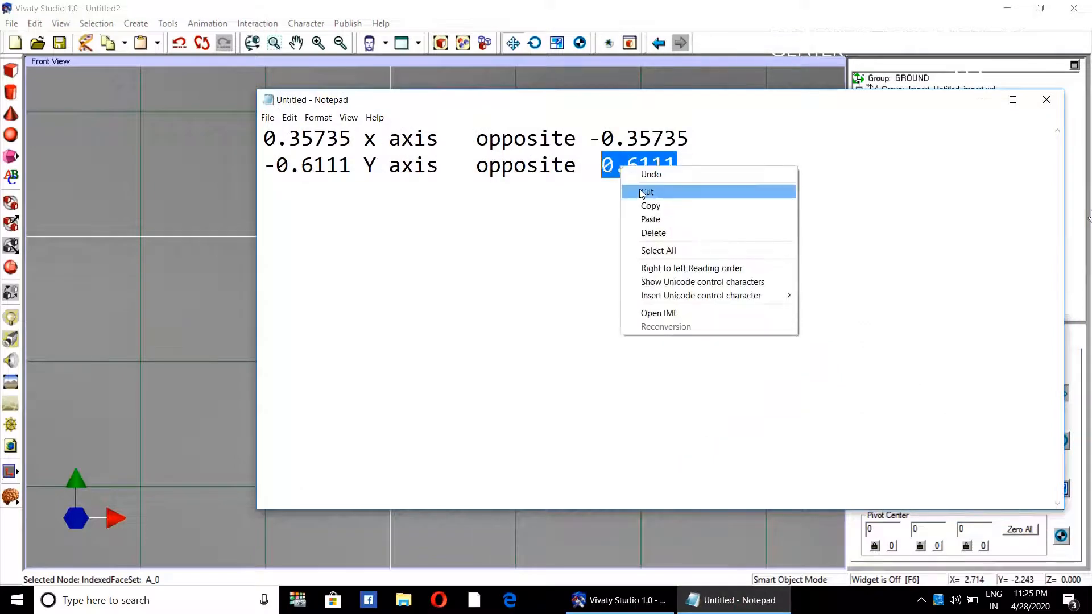
{"action": "left_click", "coordinate": [645, 207]}
{"action": "left_click", "coordinate": [980, 99]}
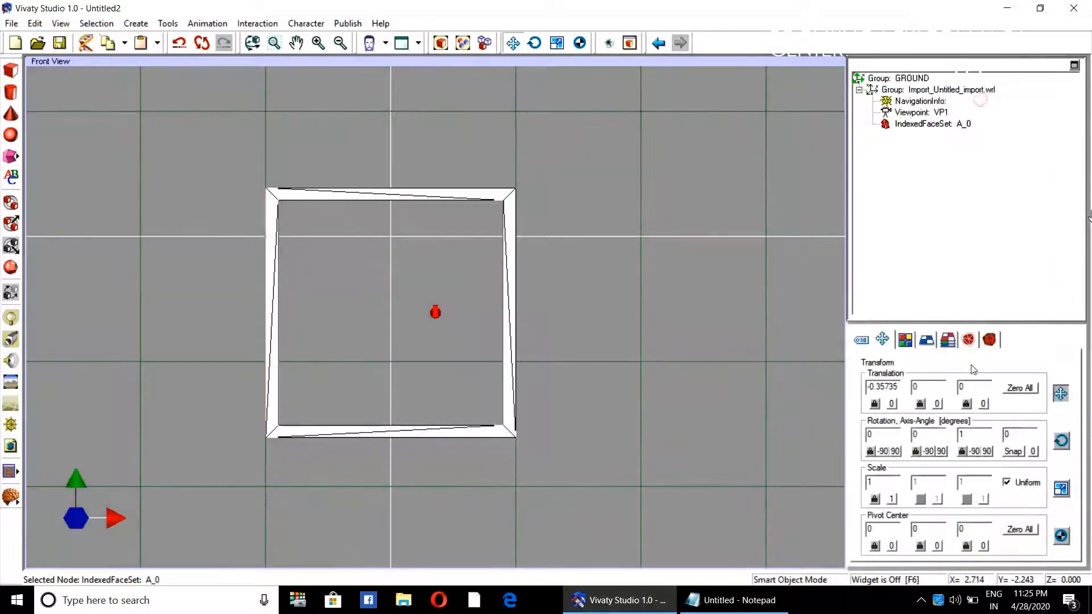
{"action": "double_click", "coordinate": [933, 389]}
{"action": "key", "text": "ctrl+v"}
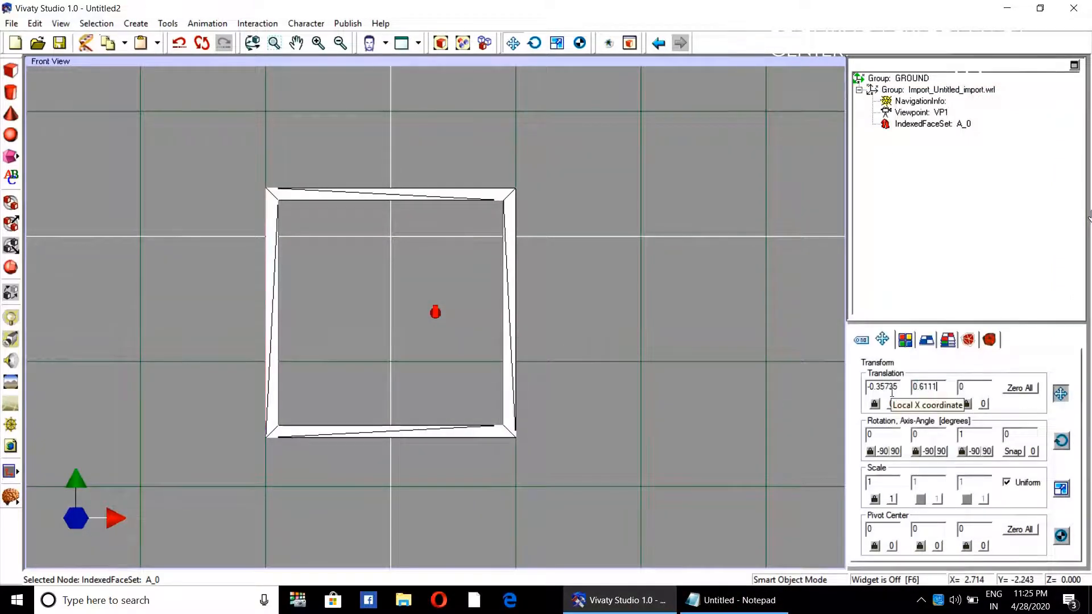
{"action": "key", "text": "Return"}
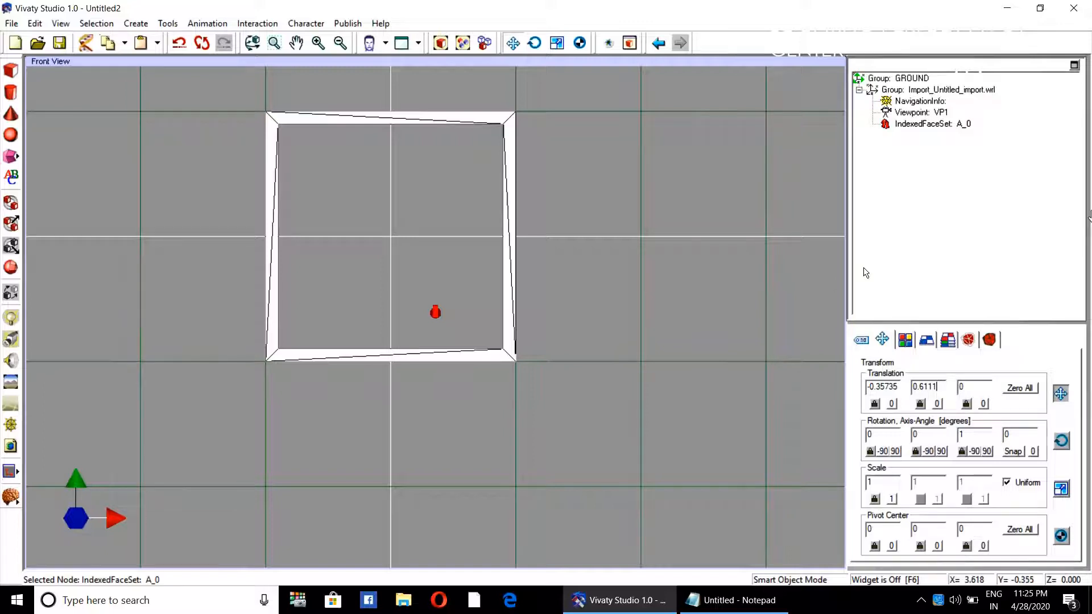
Reset all translation values of viewpoint VP1 to zero and clear the selection
{"action": "left_click", "coordinate": [913, 113]}
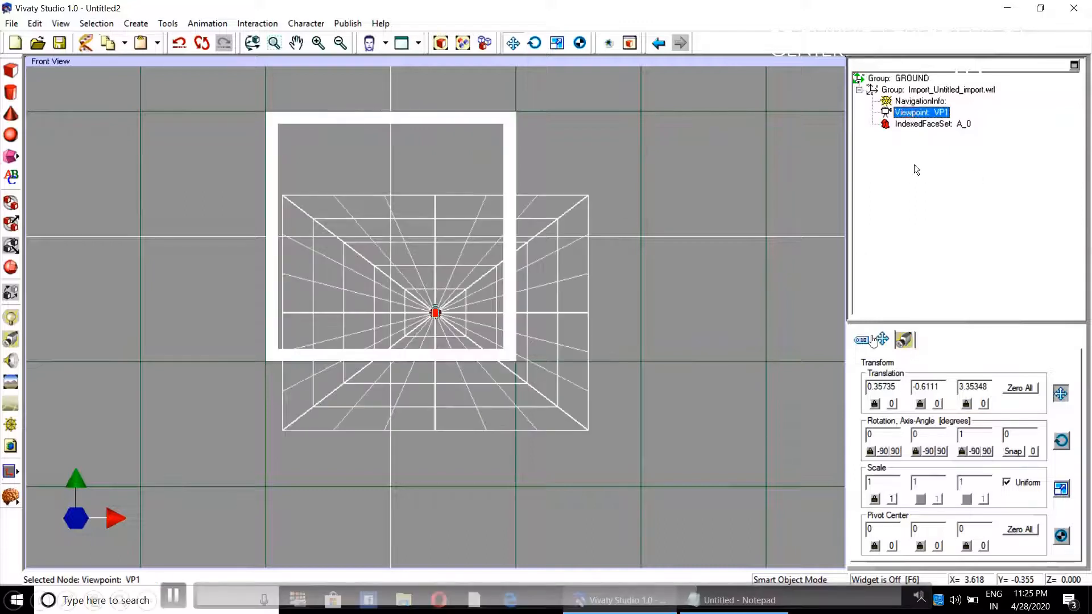
{"action": "left_click", "coordinate": [1020, 388]}
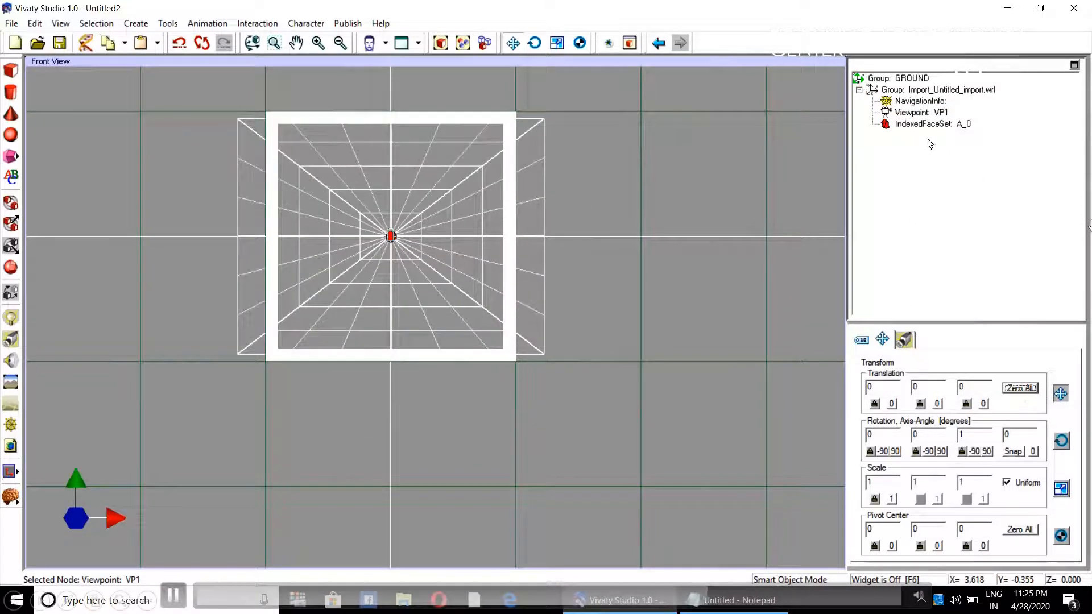
{"action": "left_click", "coordinate": [708, 164]}
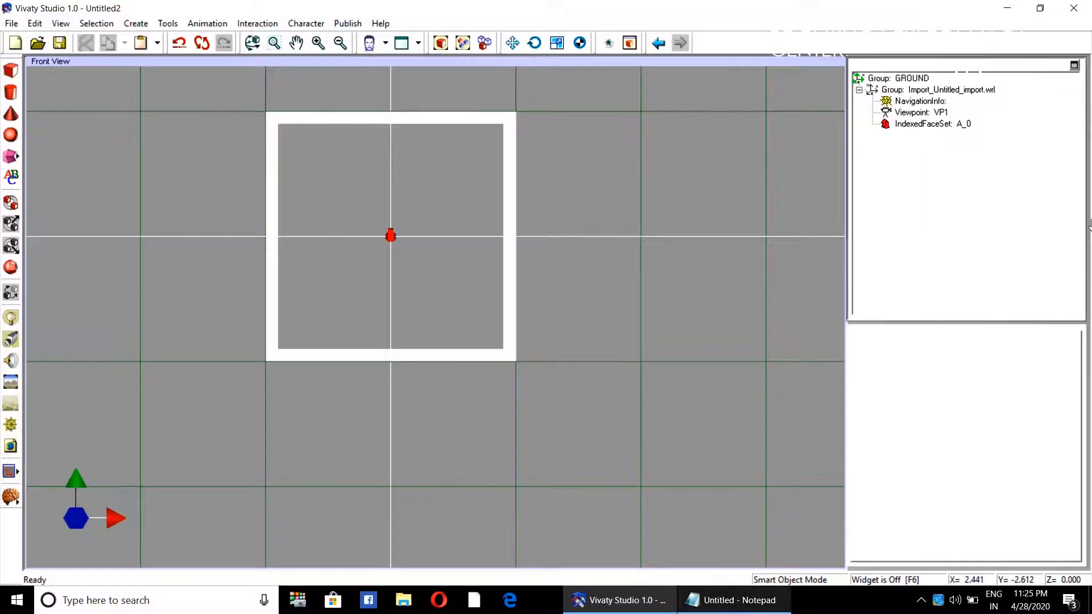
Set the pivot center X of IndexedFaceSet A_0 to the original X value noted in Notepad, 0.35735
{"action": "left_click", "coordinate": [921, 124]}
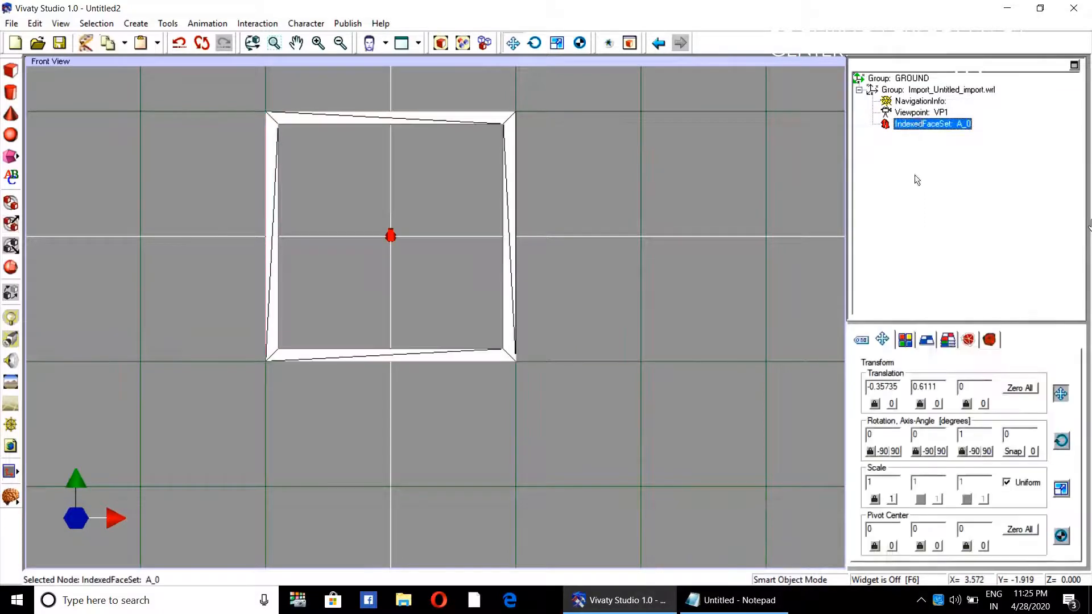
{"action": "left_click", "coordinate": [757, 600]}
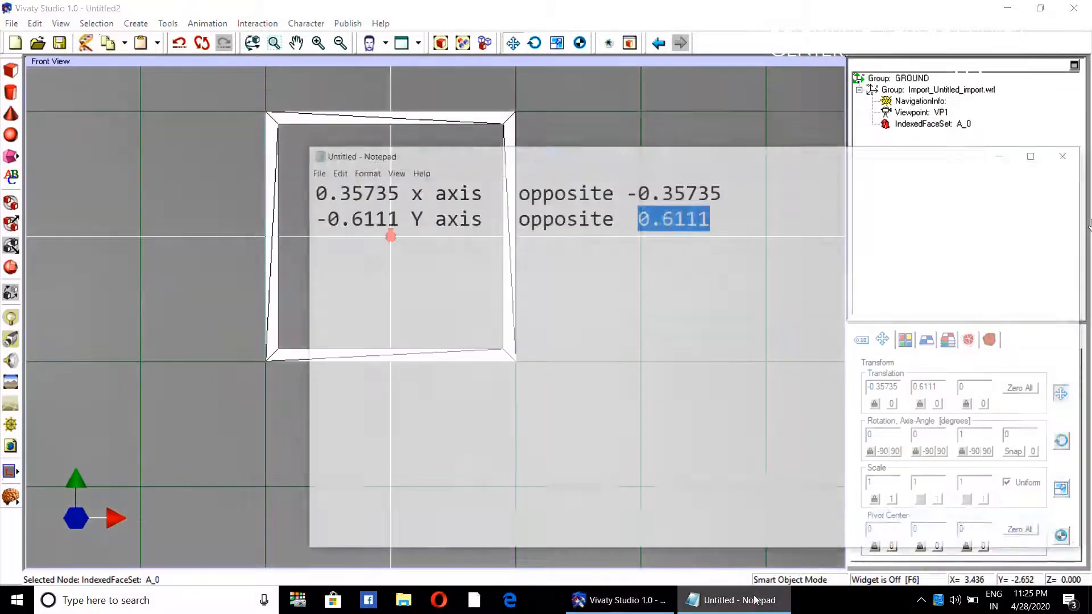
{"action": "double_click", "coordinate": [353, 137]}
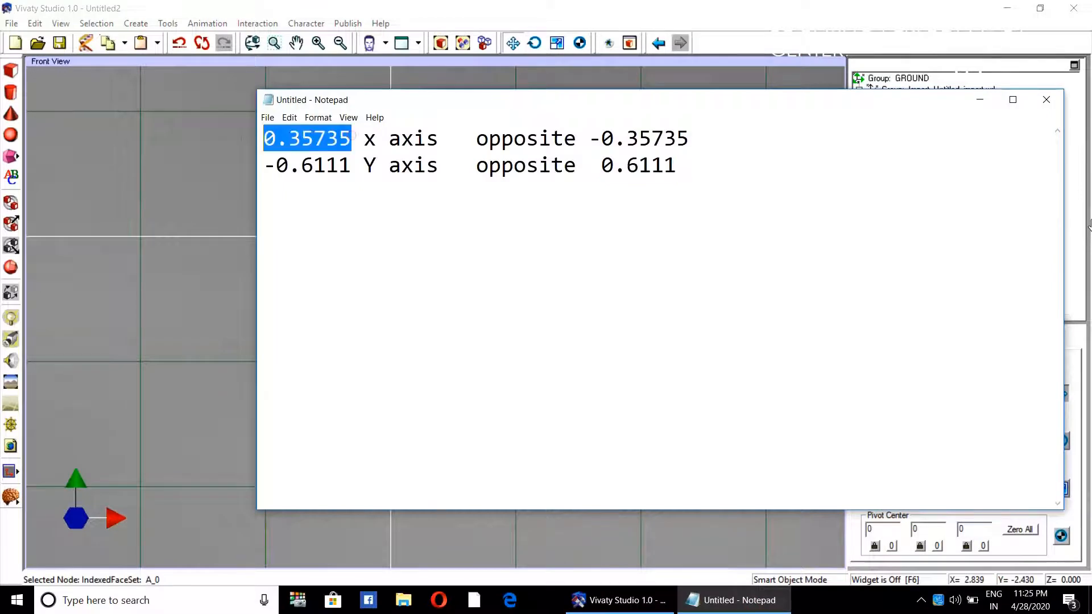
{"action": "right_click", "coordinate": [312, 138]}
{"action": "left_click", "coordinate": [979, 100]}
{"action": "left_click", "coordinate": [891, 530]}
{"action": "type", "text": ".35735"}
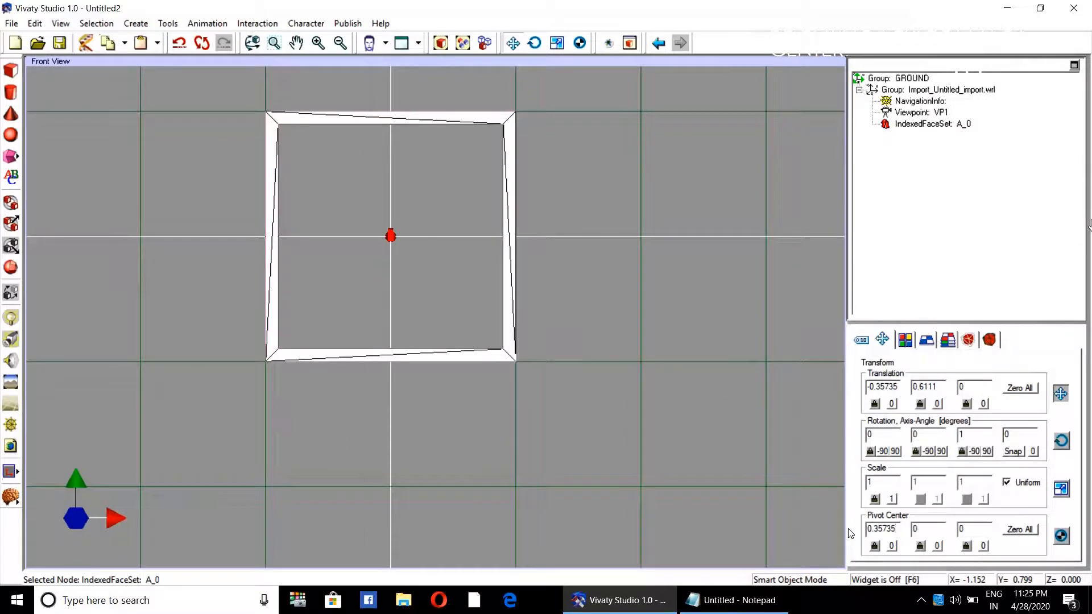
Copy the original Y value from Notepad, set A_0's pivot center Y to -0.6111 and clear the selection
{"action": "left_click", "coordinate": [733, 600]}
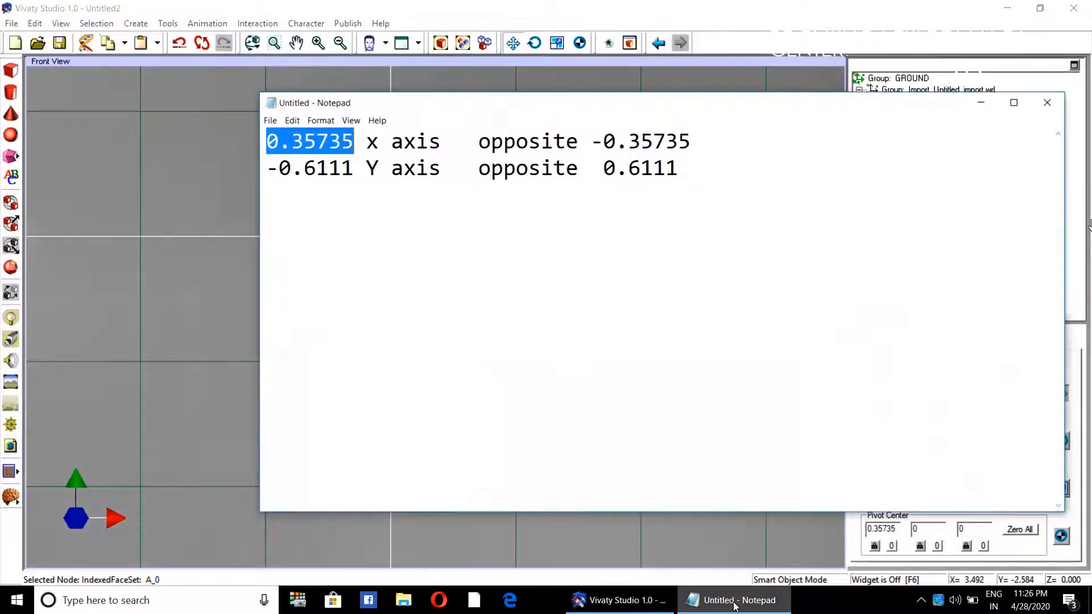
{"action": "left_click_drag", "start_coordinate": [358, 172], "coordinate": [263, 166]}
{"action": "right_click", "coordinate": [288, 165]}
{"action": "left_click", "coordinate": [317, 204]}
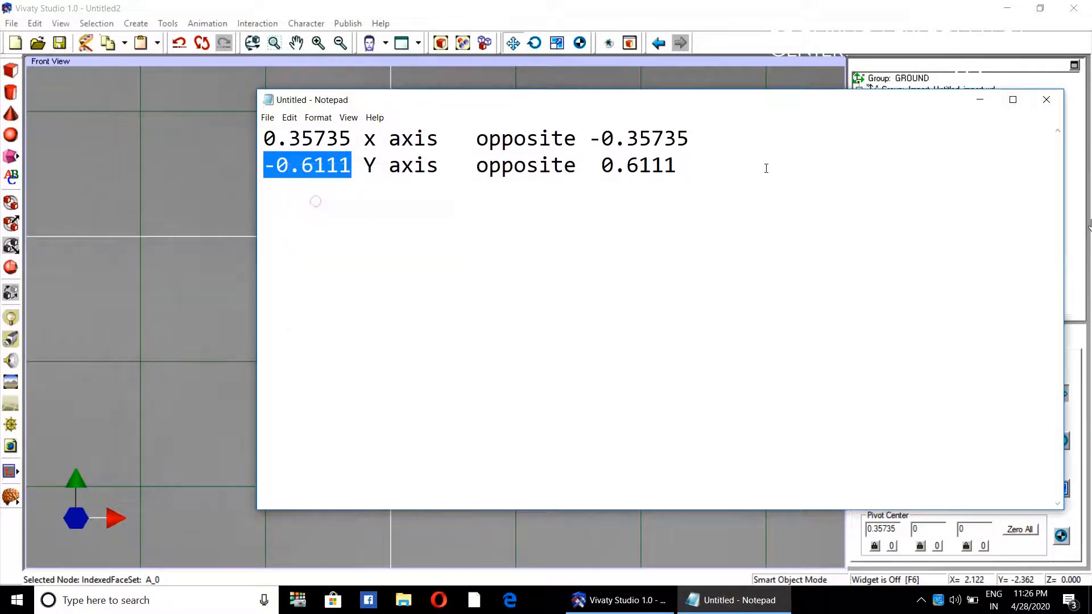
{"action": "left_click", "coordinate": [979, 101]}
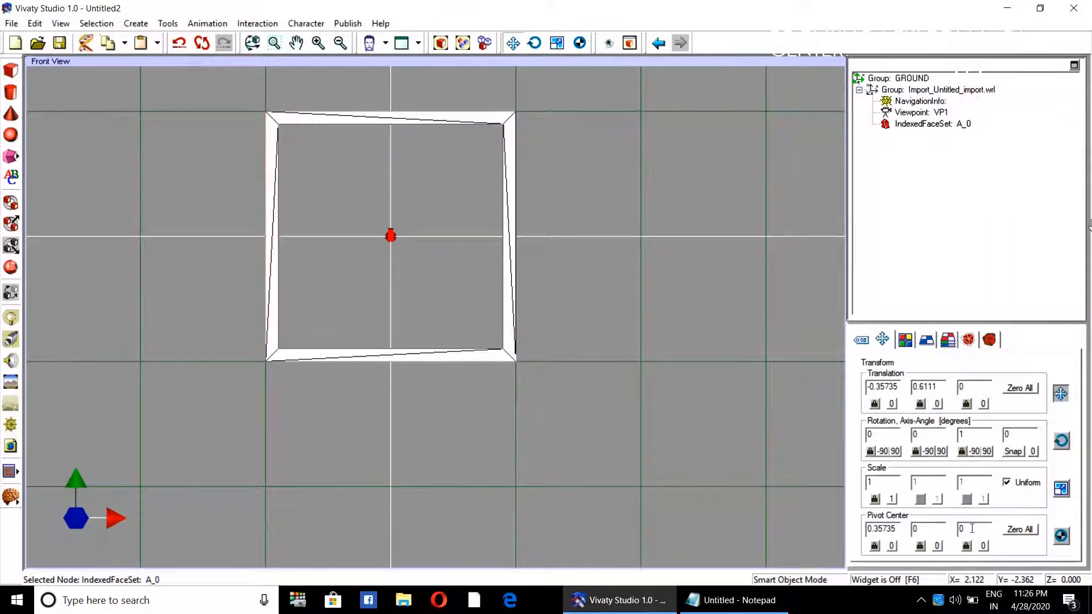
{"action": "double_click", "coordinate": [912, 535]}
{"action": "key", "text": "ctrl+v"}
{"action": "left_click", "coordinate": [753, 477]}
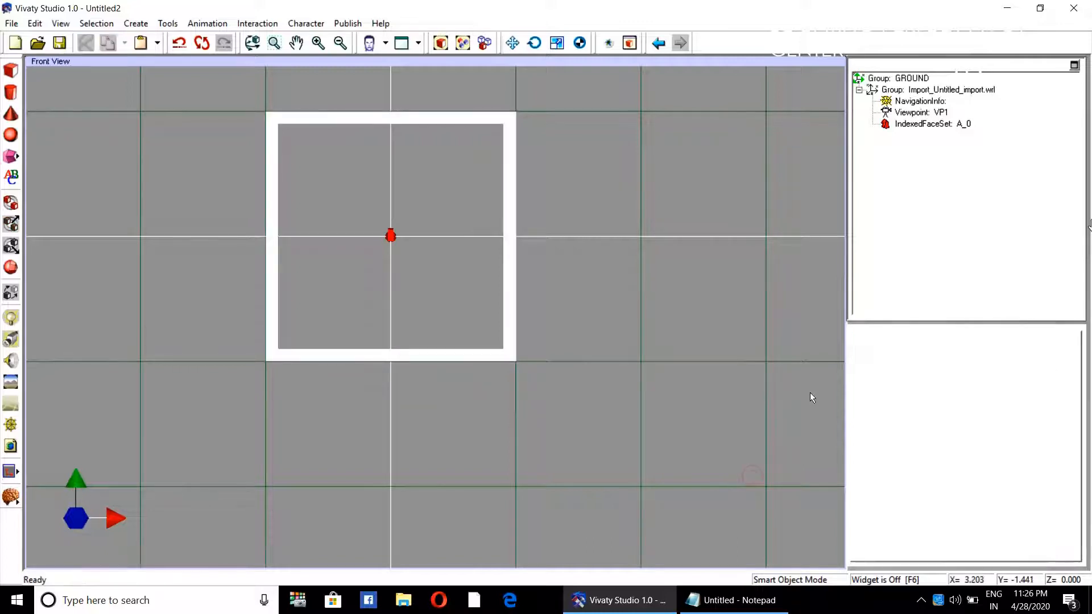
Try rotating IndexedFaceSet A_0 freely in the Front View, and undo the rotation
{"action": "left_click", "coordinate": [921, 124]}
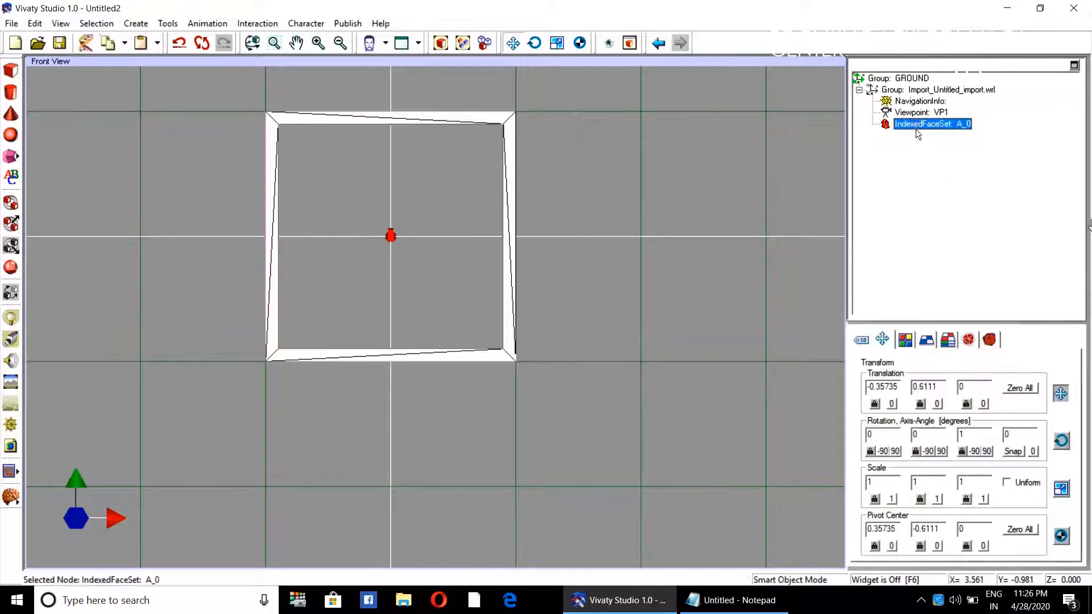
{"action": "left_click", "coordinate": [1062, 441]}
{"action": "mouse_move", "coordinate": [637, 181]}
{"action": "left_mouse_down"}
{"action": "mouse_move", "coordinate": [654, 227]}
{"action": "mouse_move", "coordinate": [647, 190]}
{"action": "left_mouse_up"}
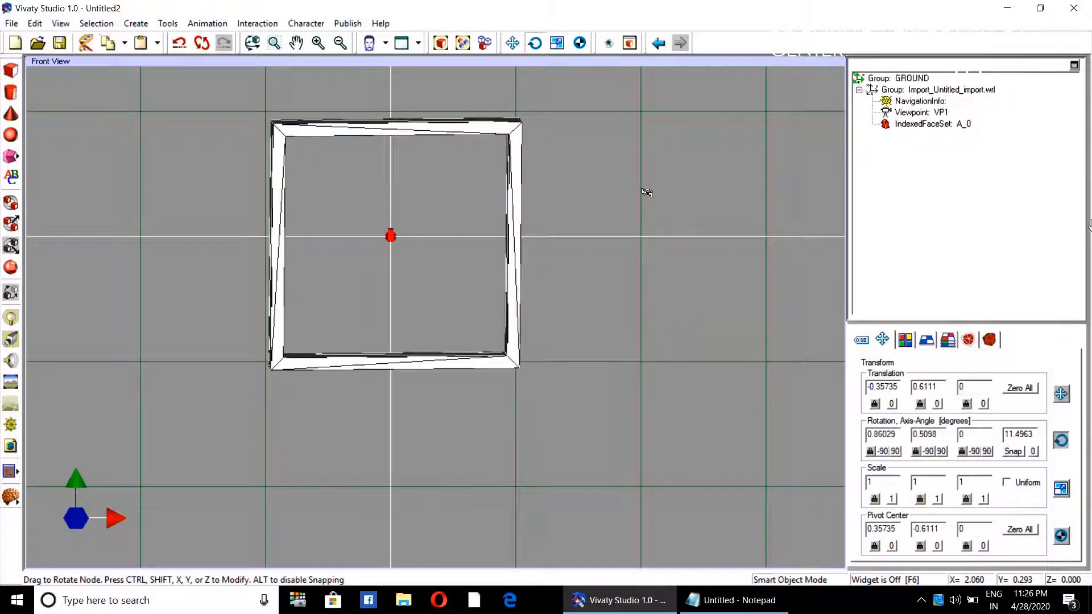
{"action": "left_click", "coordinate": [180, 47]}
{"action": "left_click", "coordinate": [179, 45]}
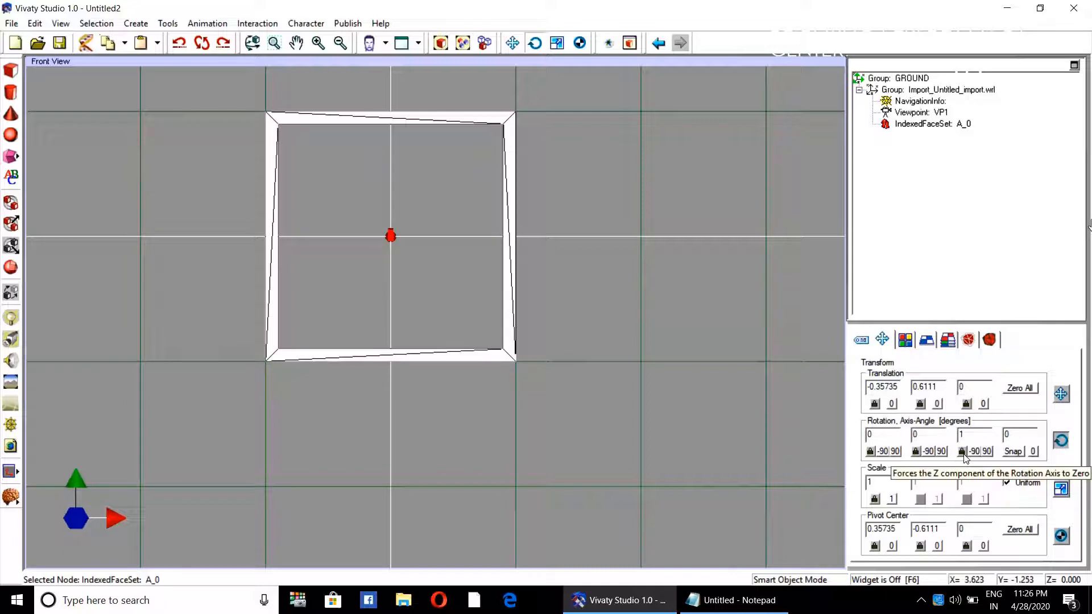
Lock the X and Y components of A_0's rotation axis and rotate the frame about Z in the Front View
{"action": "left_click", "coordinate": [916, 452]}
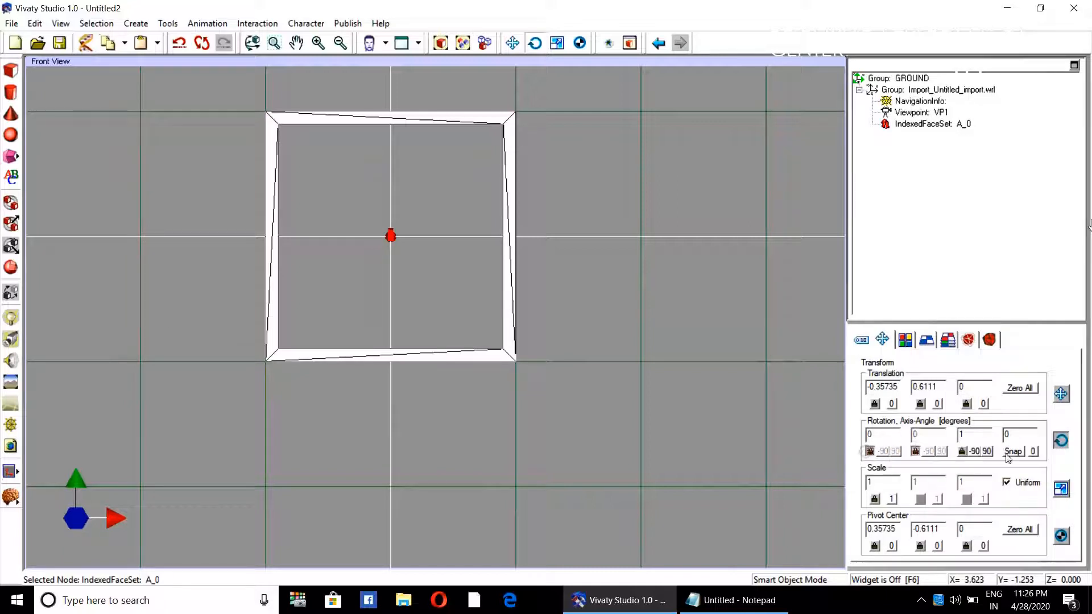
{"action": "left_click_drag", "start_coordinate": [592, 160], "coordinate": [648, 486]}
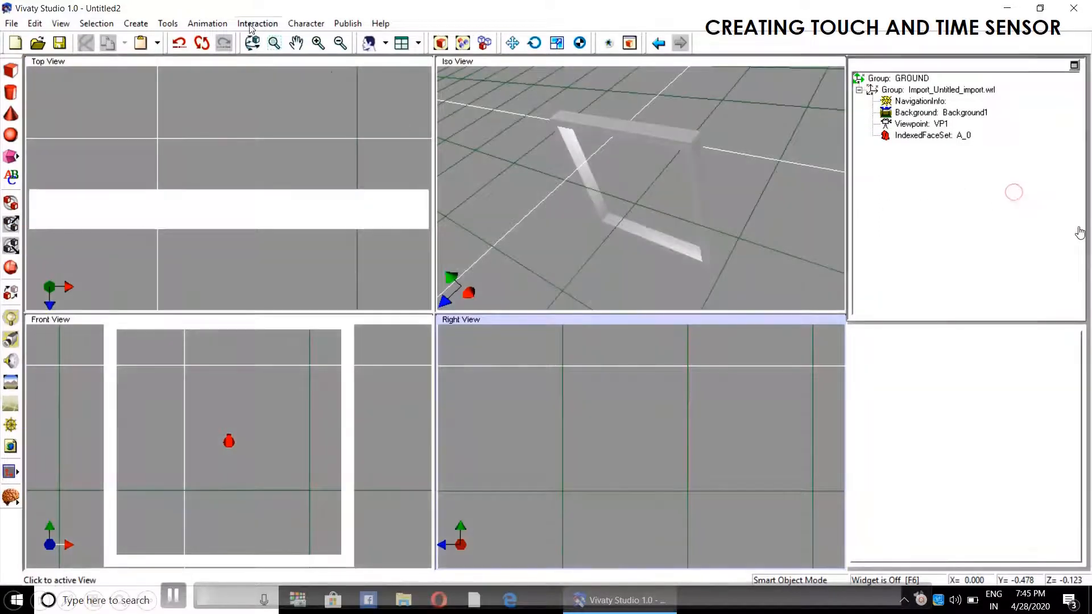
Create a touch sensor and place it inside the Import_Untitled_import.wrl group
{"action": "left_click", "coordinate": [268, 27]}
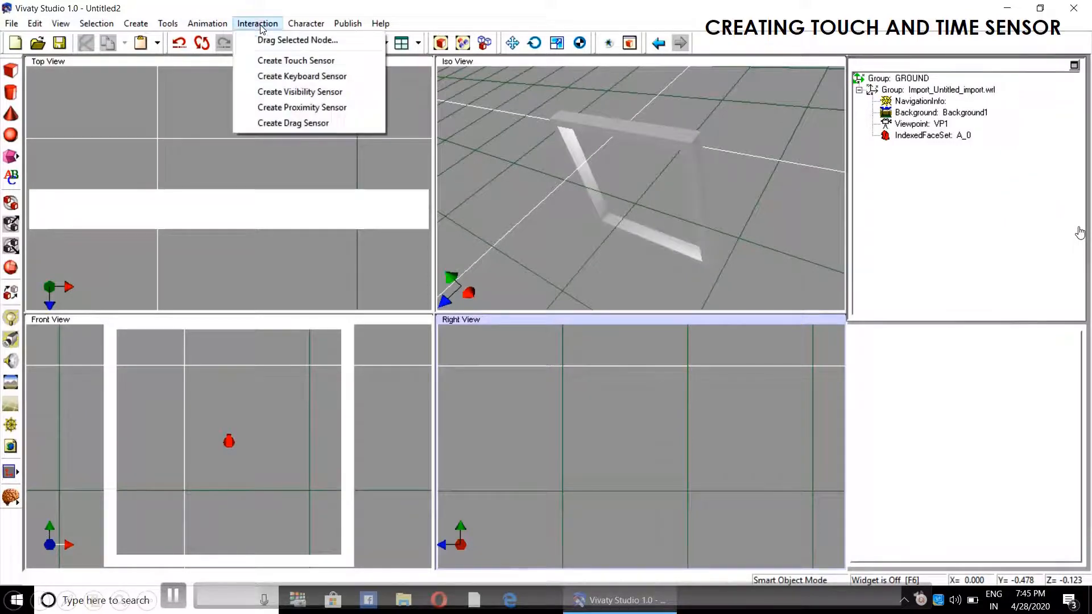
{"action": "left_click", "coordinate": [273, 61]}
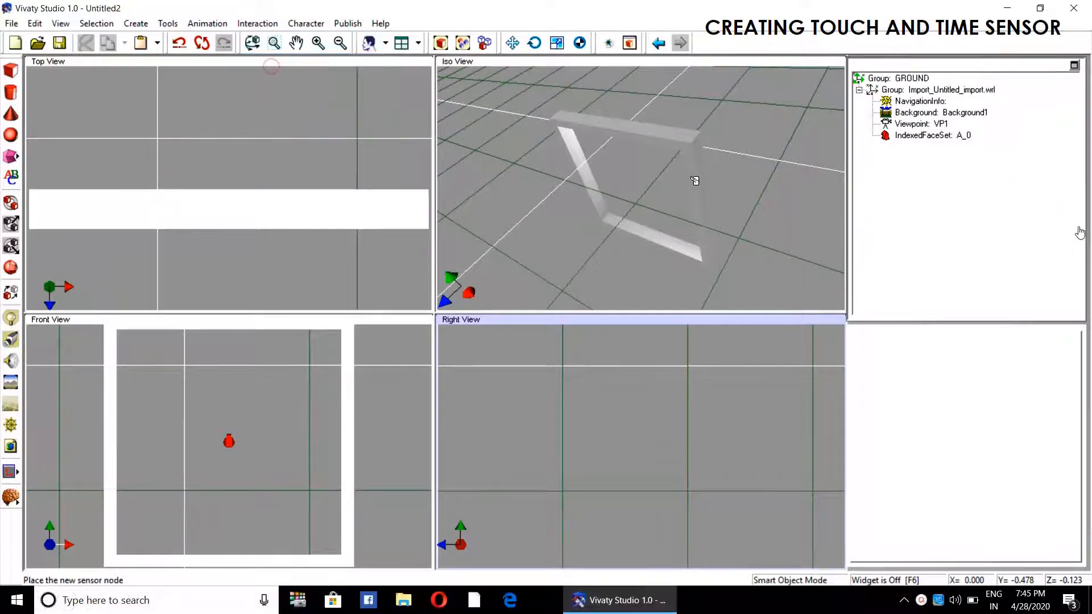
{"action": "left_click", "coordinate": [790, 186]}
{"action": "left_click_drag", "start_coordinate": [891, 149], "coordinate": [910, 142]}
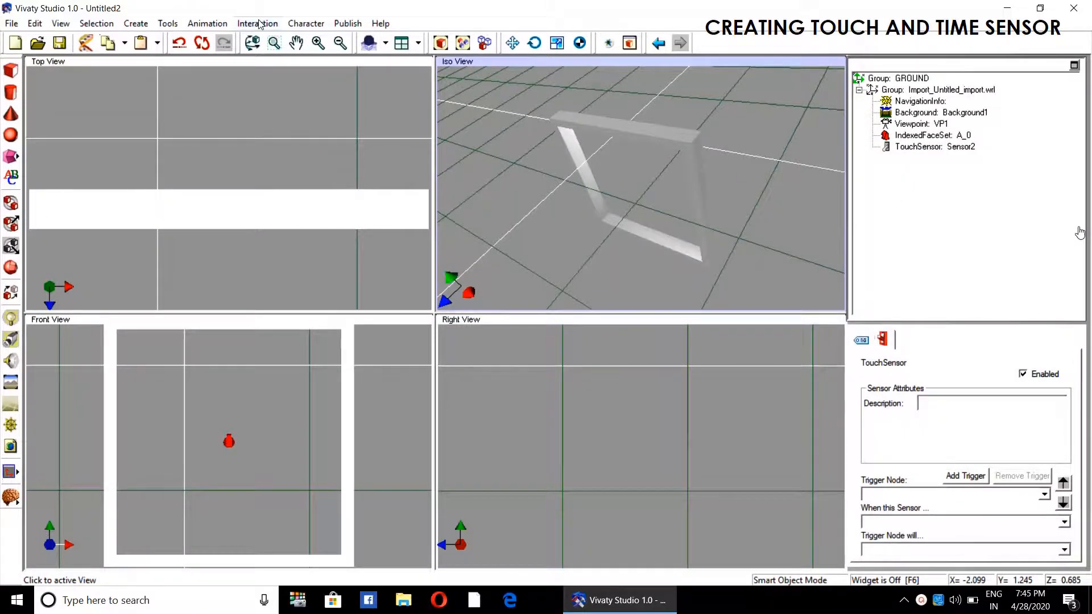
Create an animation time sensor and move it into the Import_Untitled_import.wrl group
{"action": "left_click", "coordinate": [207, 23]}
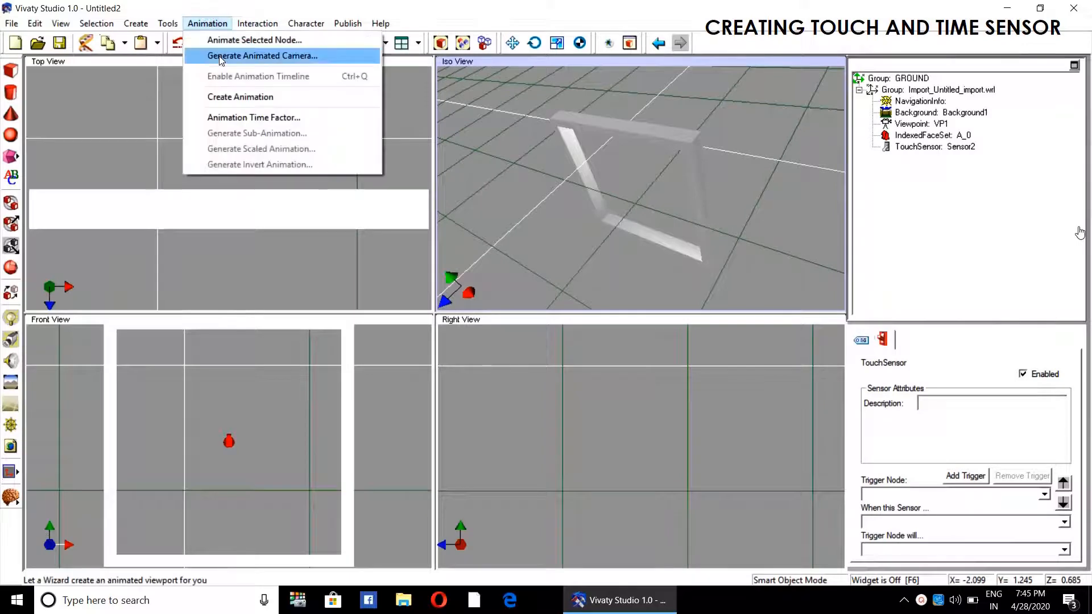
{"action": "left_click", "coordinate": [233, 96]}
{"action": "left_click", "coordinate": [739, 200]}
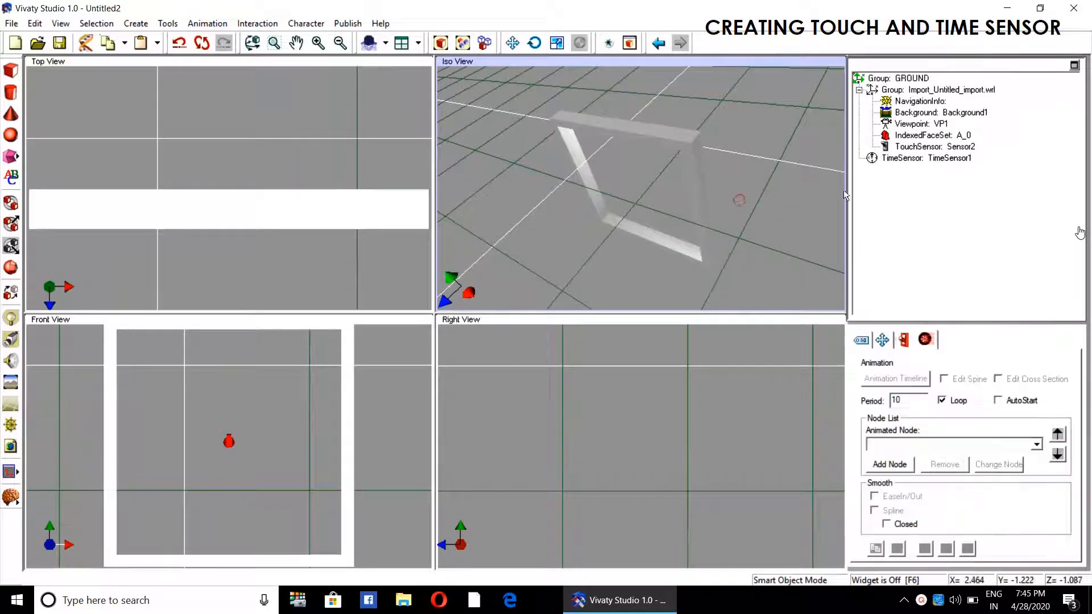
{"action": "left_click_drag", "start_coordinate": [892, 159], "coordinate": [893, 151]}
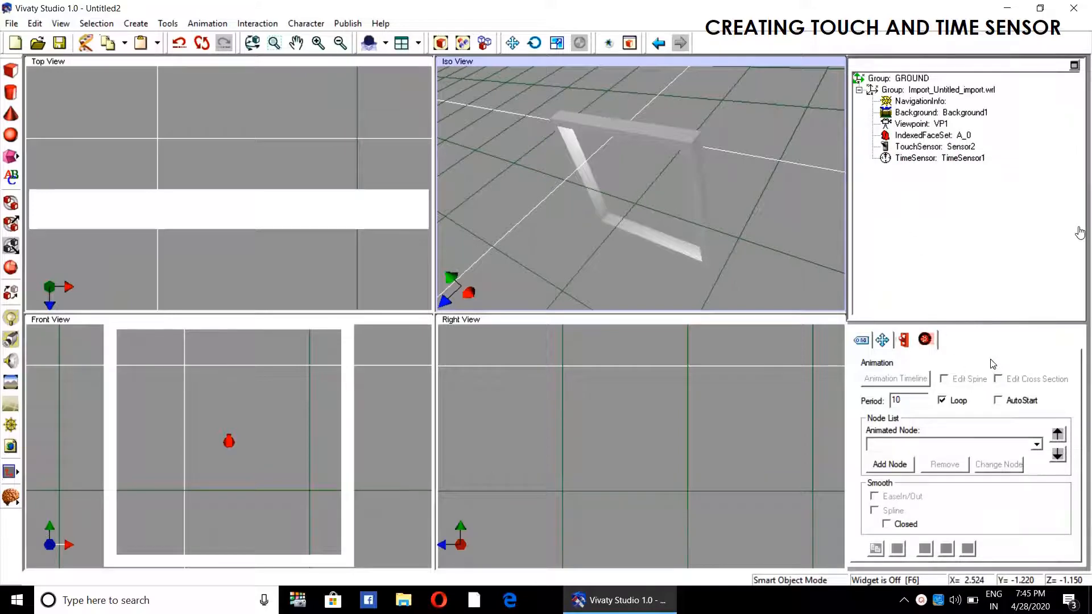
Add TimeSensor1 as a trigger node of the touch sensor Sensor2
{"action": "left_click", "coordinate": [931, 149]}
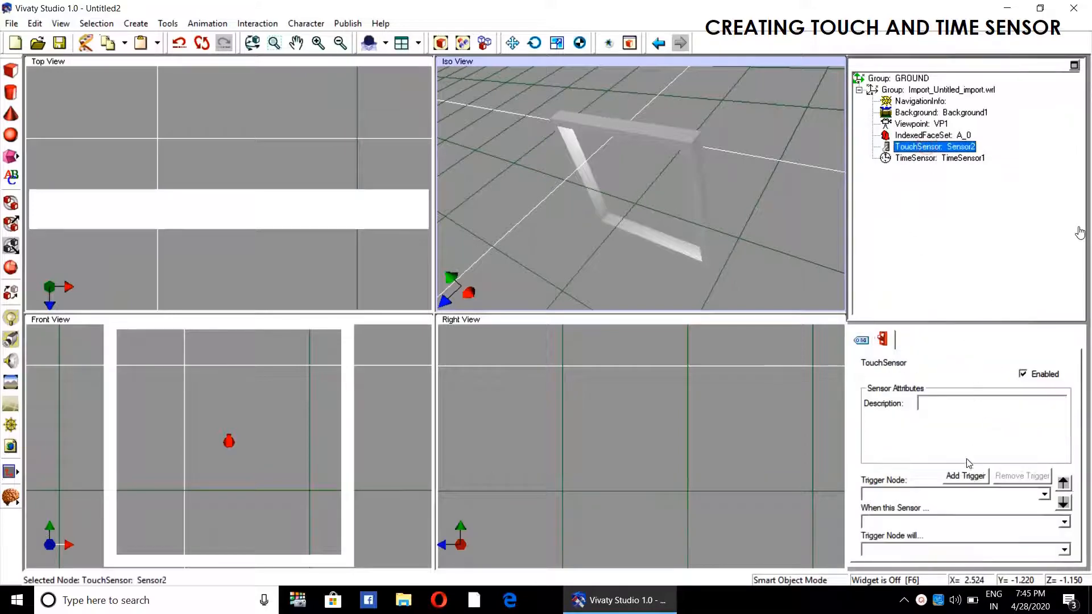
{"action": "left_click", "coordinate": [966, 476]}
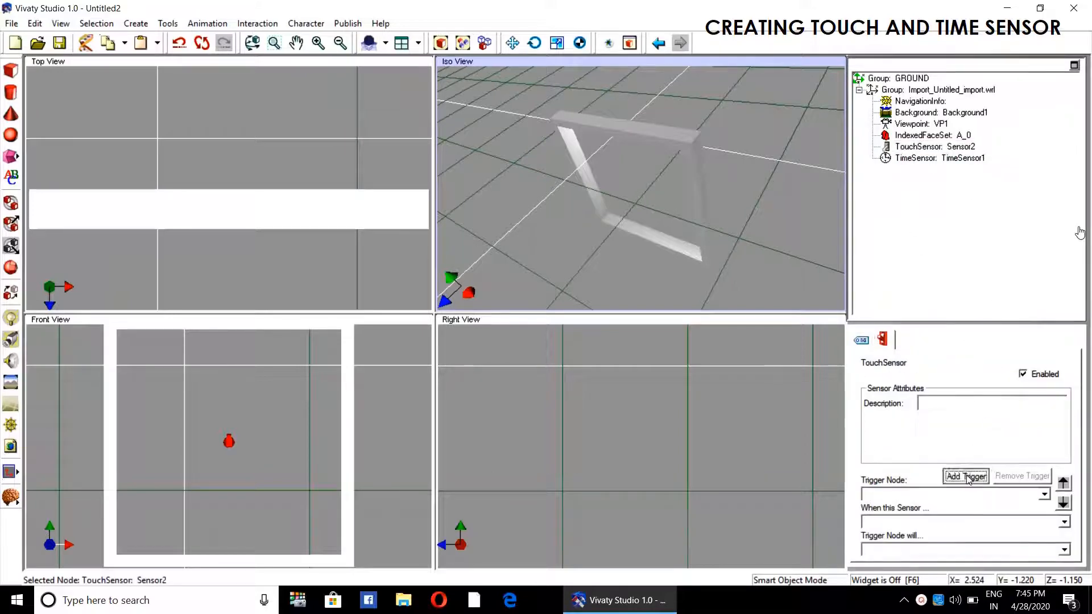
{"action": "left_click", "coordinate": [920, 159]}
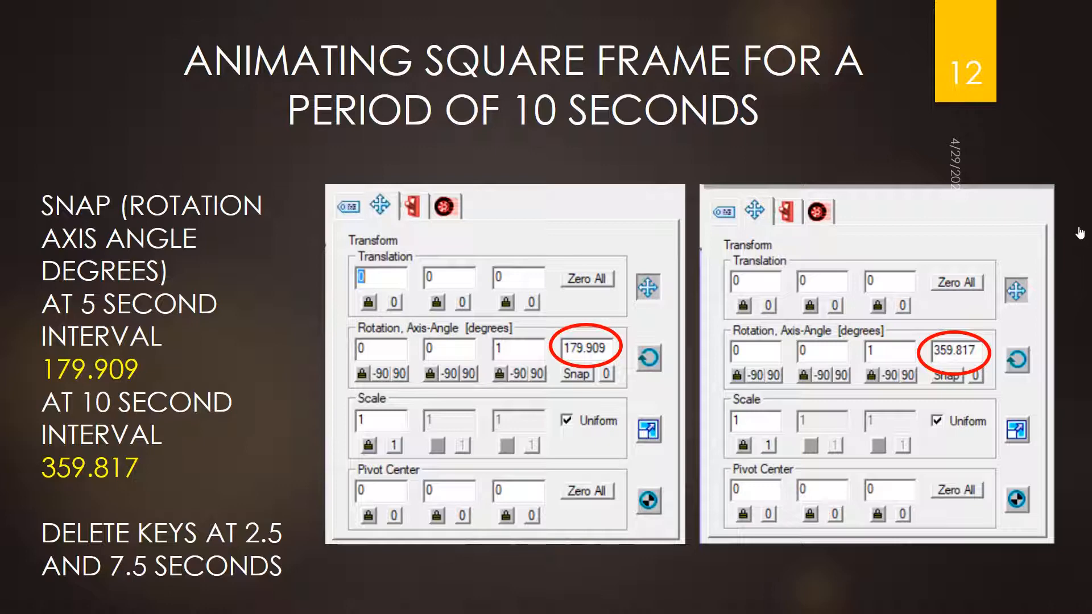
{"action": "key", "text": "Right"}
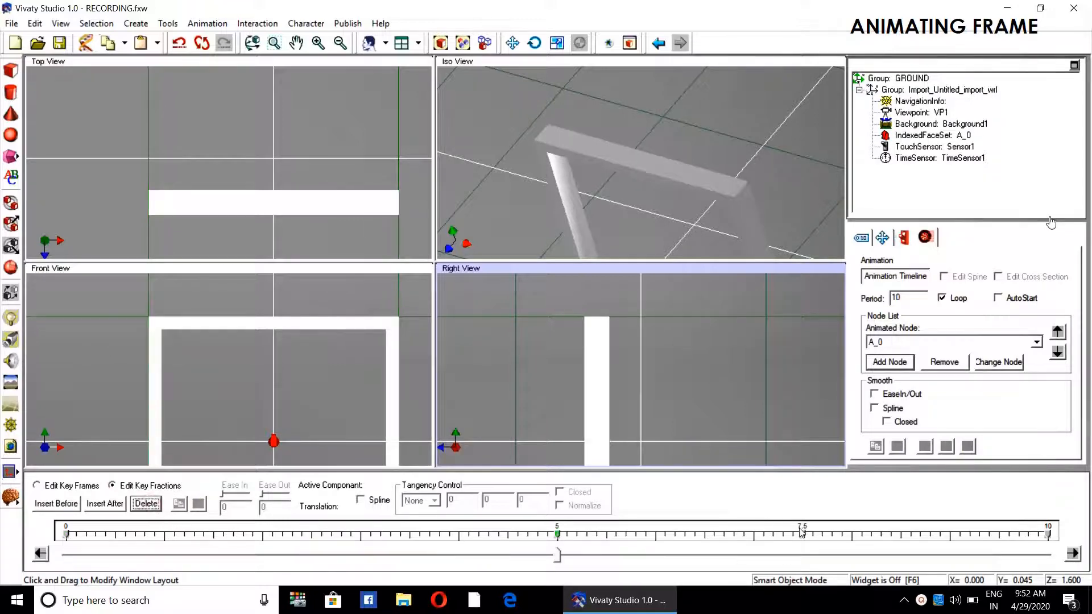
Delete the 7.5-second key of A_0's animation and switch to editing key frames, starting at time 0
{"action": "left_click", "coordinate": [146, 504]}
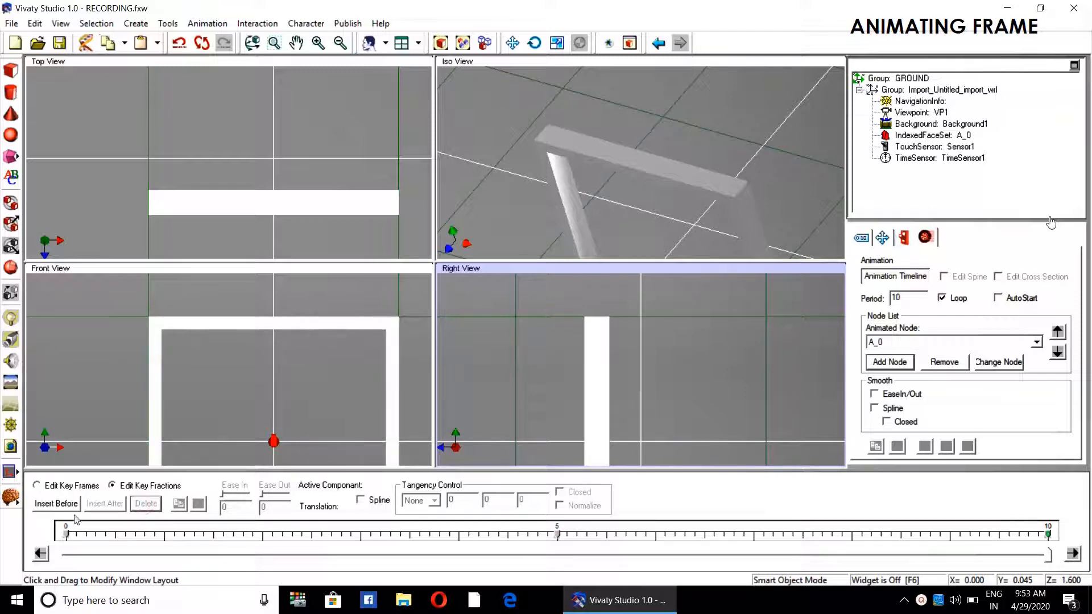
{"action": "left_click", "coordinate": [39, 487]}
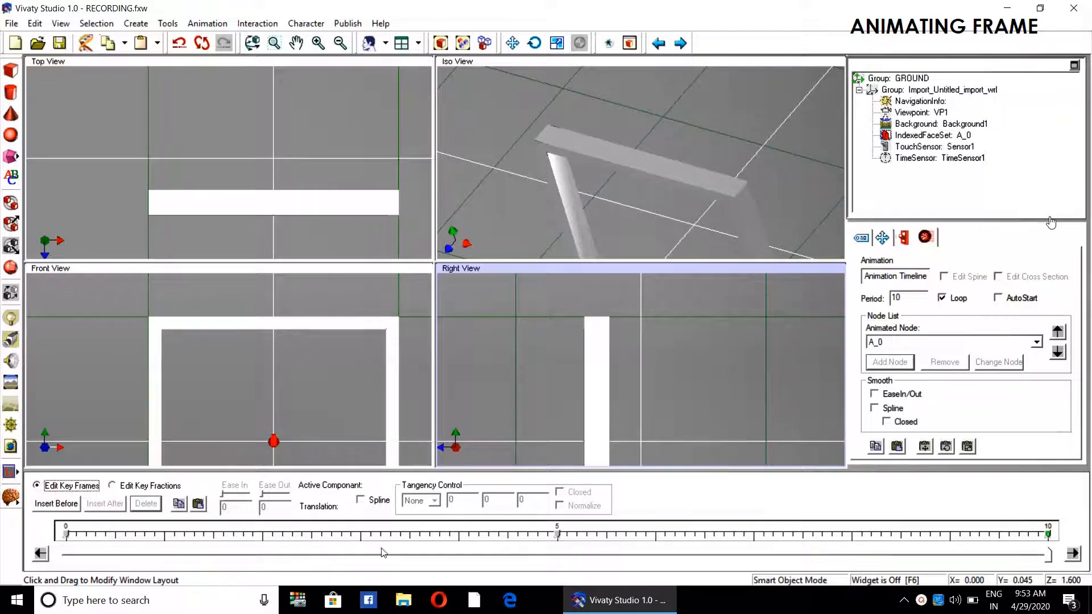
{"action": "left_click_drag", "start_coordinate": [1050, 556], "coordinate": [63, 556]}
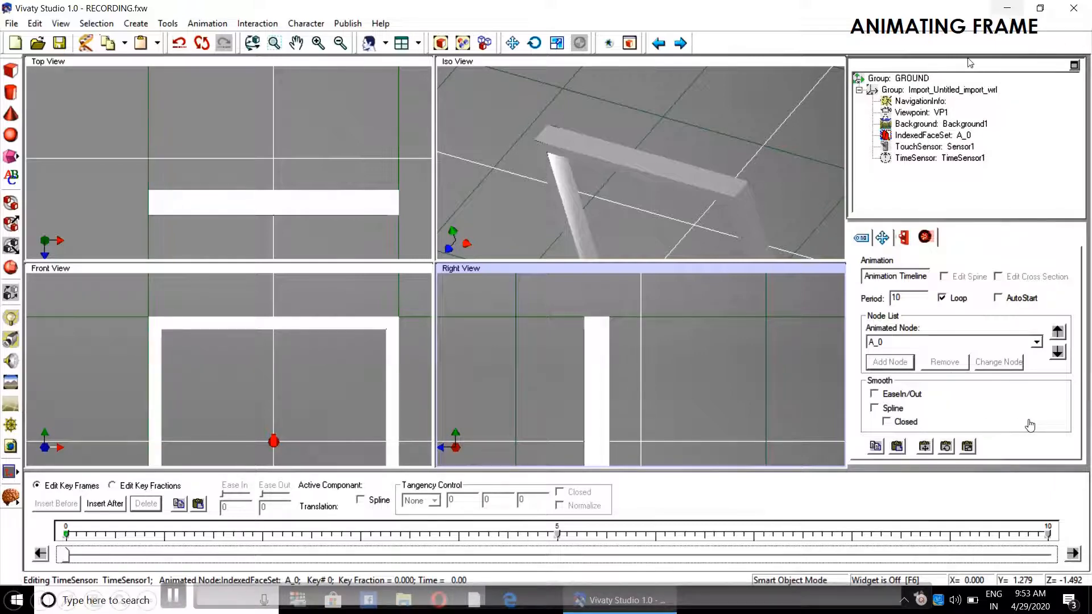
Go to the 5-second key frame and copy the angle 179.909 from SNAP.txt on the desktop
{"action": "left_click_drag", "start_coordinate": [67, 560], "coordinate": [557, 561]}
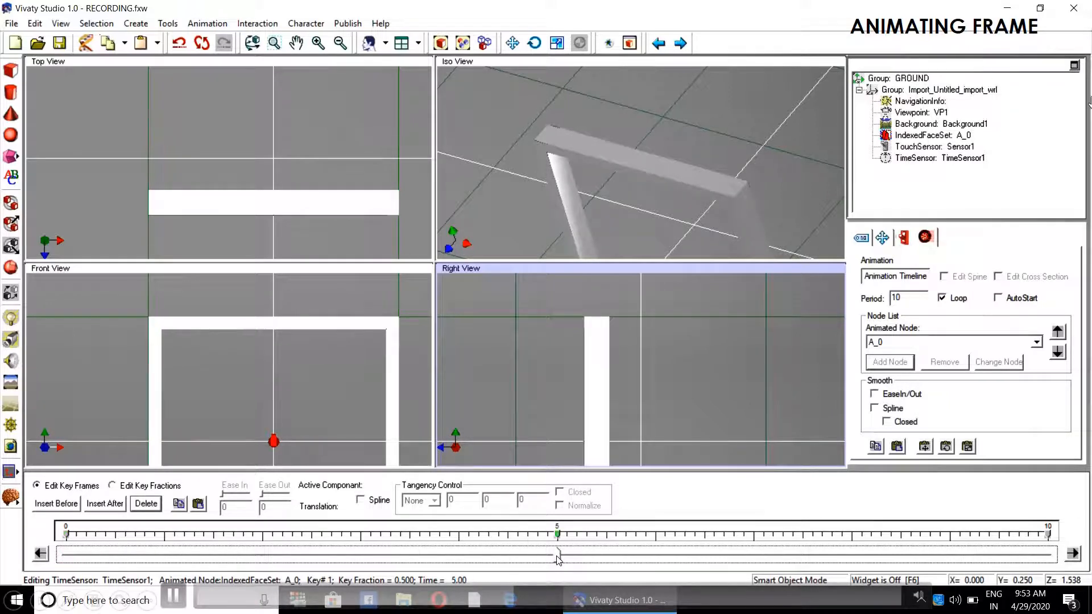
{"action": "left_click", "coordinate": [1007, 8]}
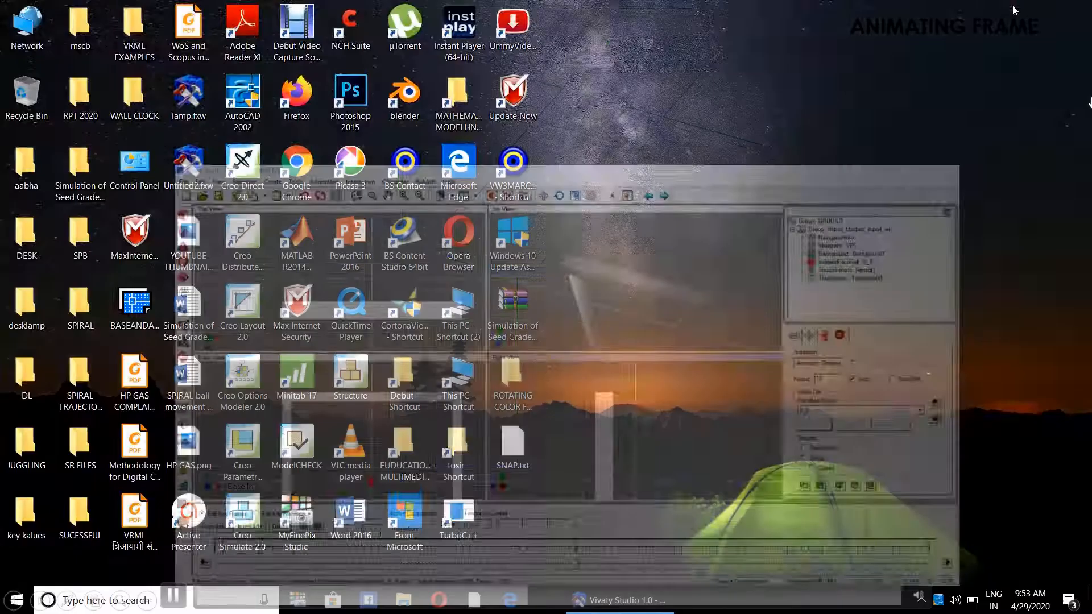
{"action": "double_click", "coordinate": [513, 443]}
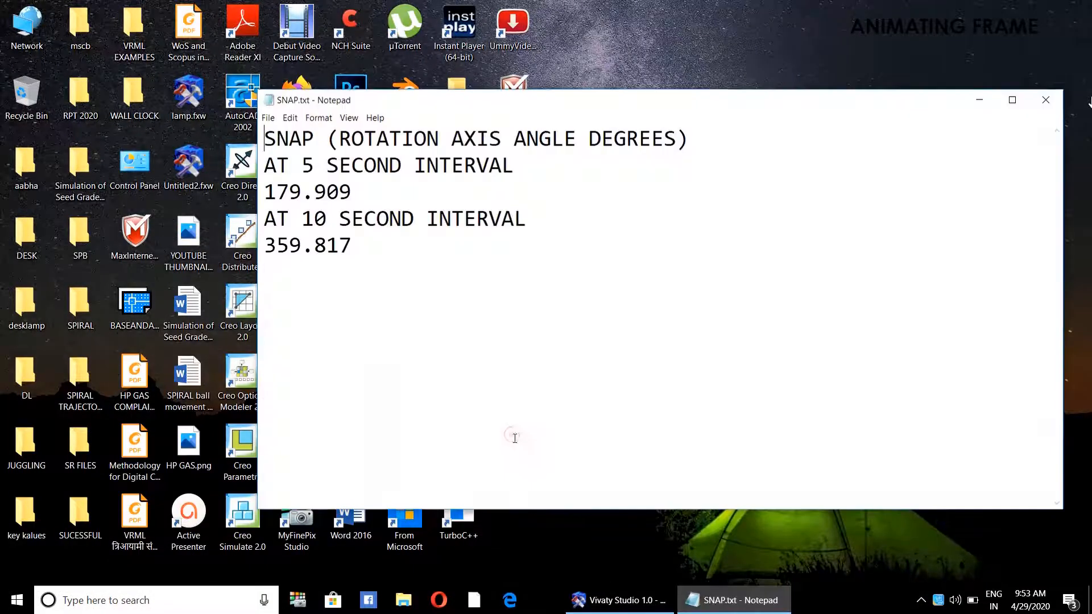
{"action": "left_click_drag", "start_coordinate": [354, 188], "coordinate": [263, 190]}
{"action": "key", "text": "ctrl+c"}
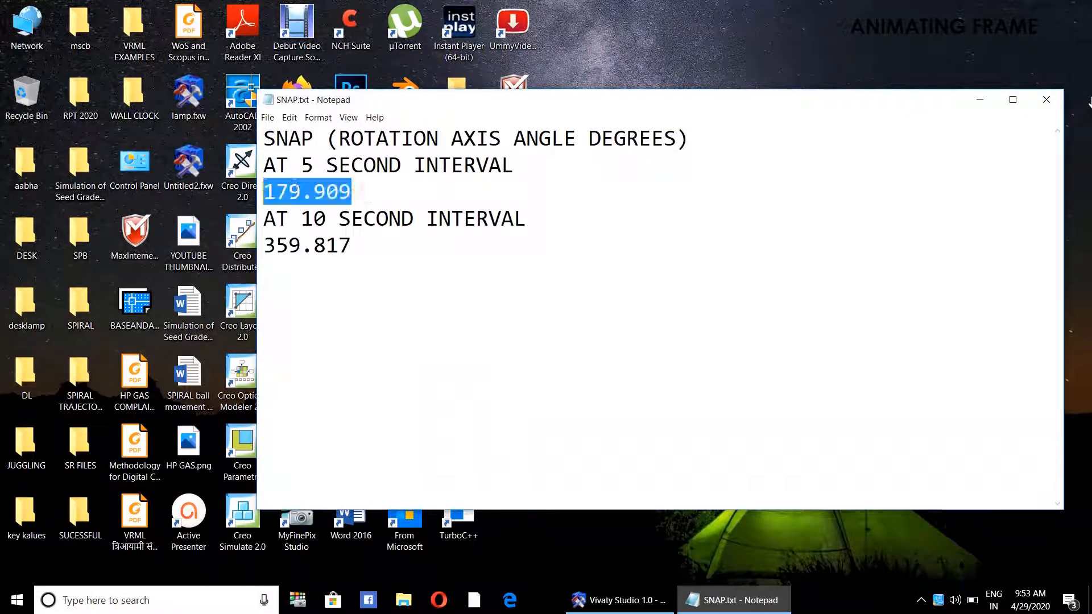
{"action": "right_click", "coordinate": [296, 185]}
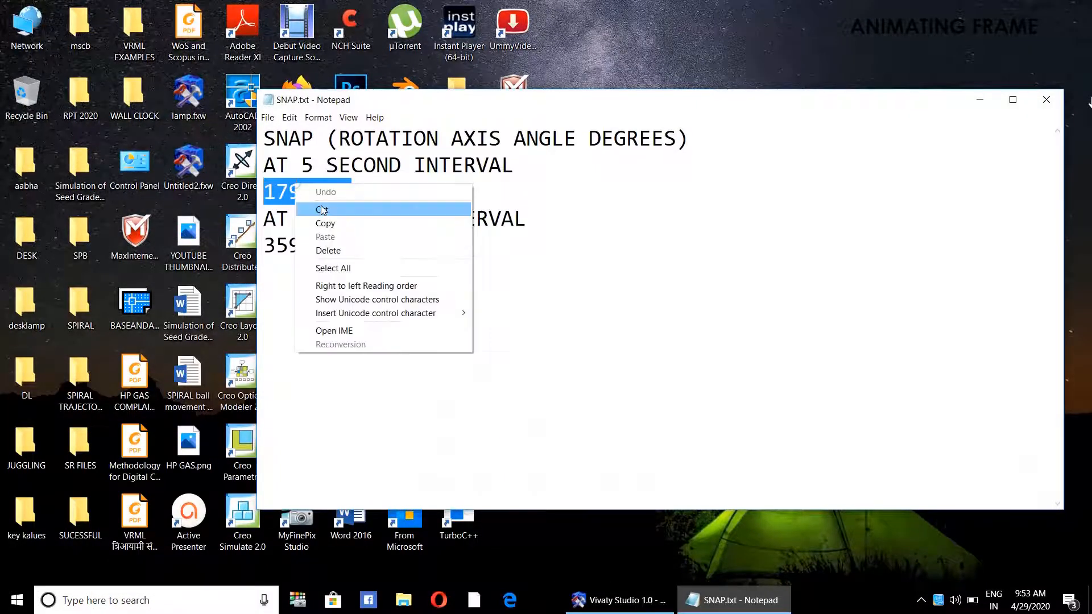
Back in Vivaty Studio, set A_0's rotation angle at the 5-second key frame to 179.909 degrees
{"action": "left_click", "coordinate": [620, 600]}
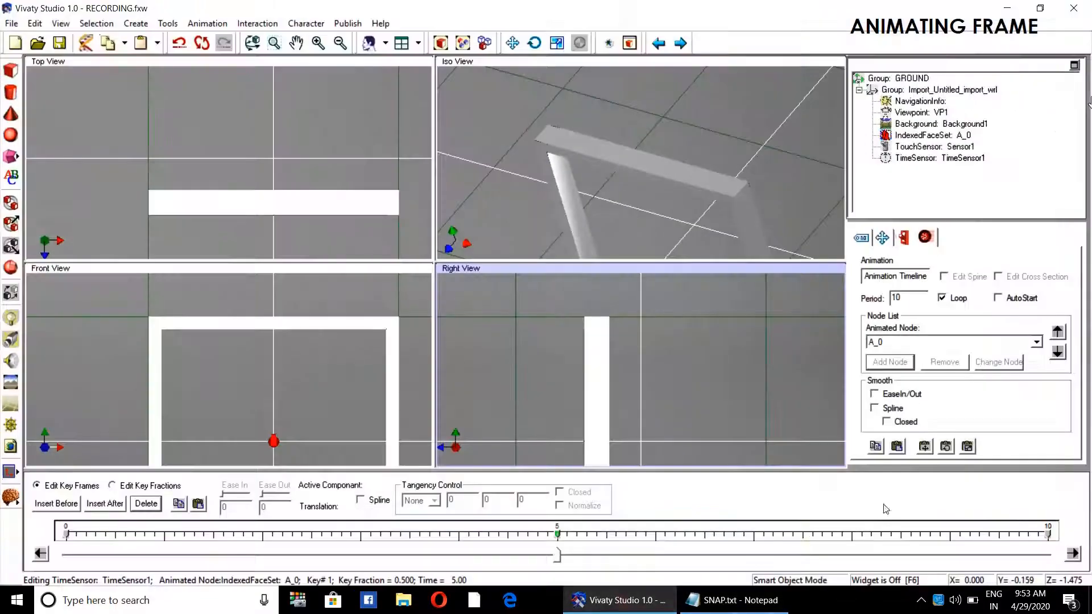
{"action": "left_click", "coordinate": [882, 238]}
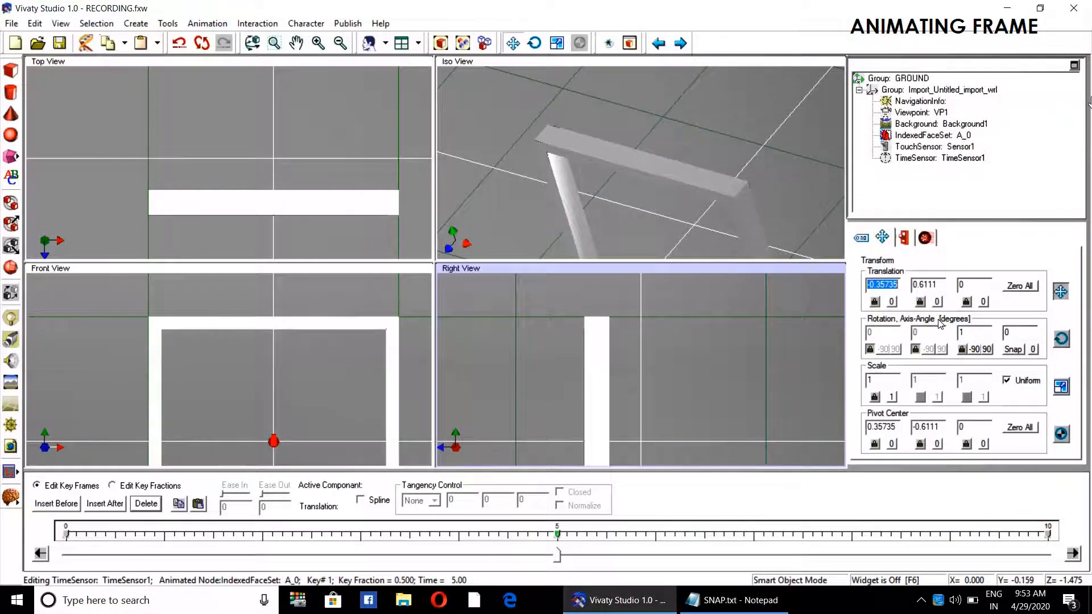
{"action": "left_click", "coordinate": [1008, 332]}
{"action": "right_click", "coordinate": [1008, 333]}
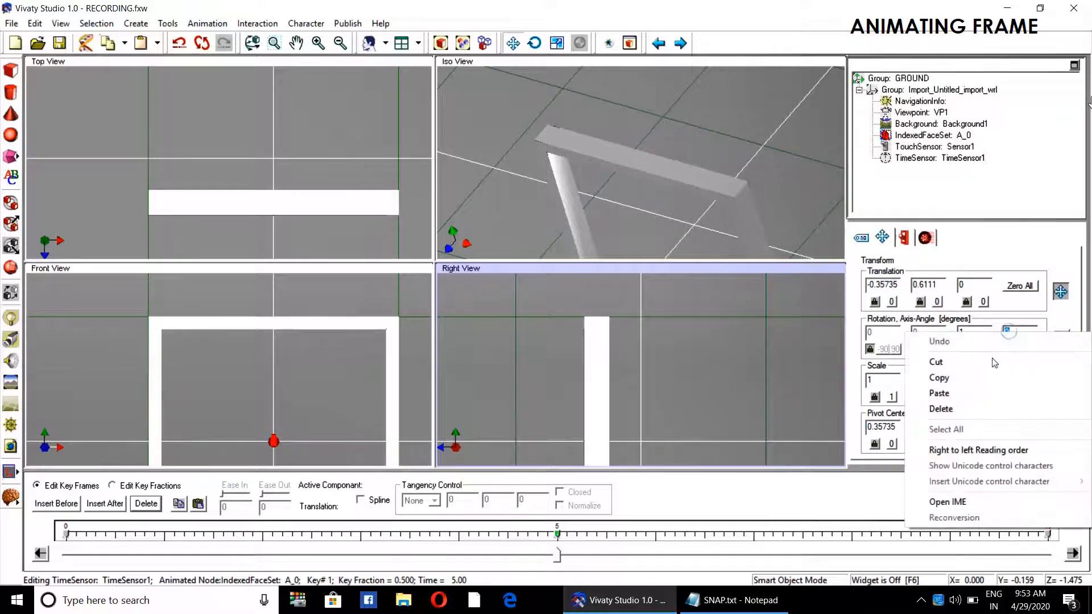
{"action": "left_click", "coordinate": [969, 394]}
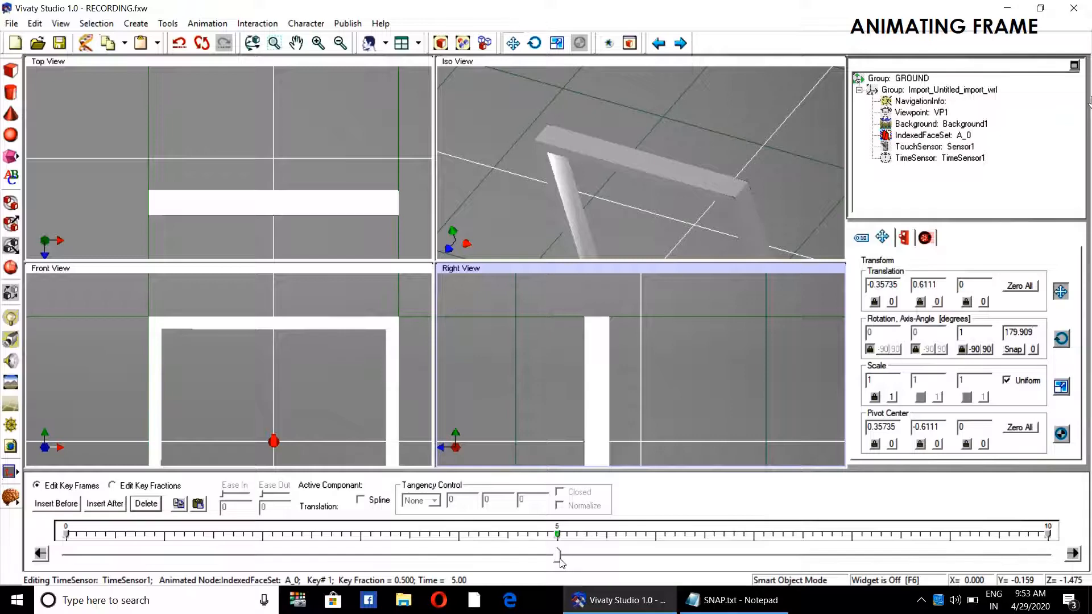
Go to the 10-second key frame and copy the angle 359.817 from SNAP.txt
{"action": "left_click_drag", "start_coordinate": [558, 562], "coordinate": [1050, 565]}
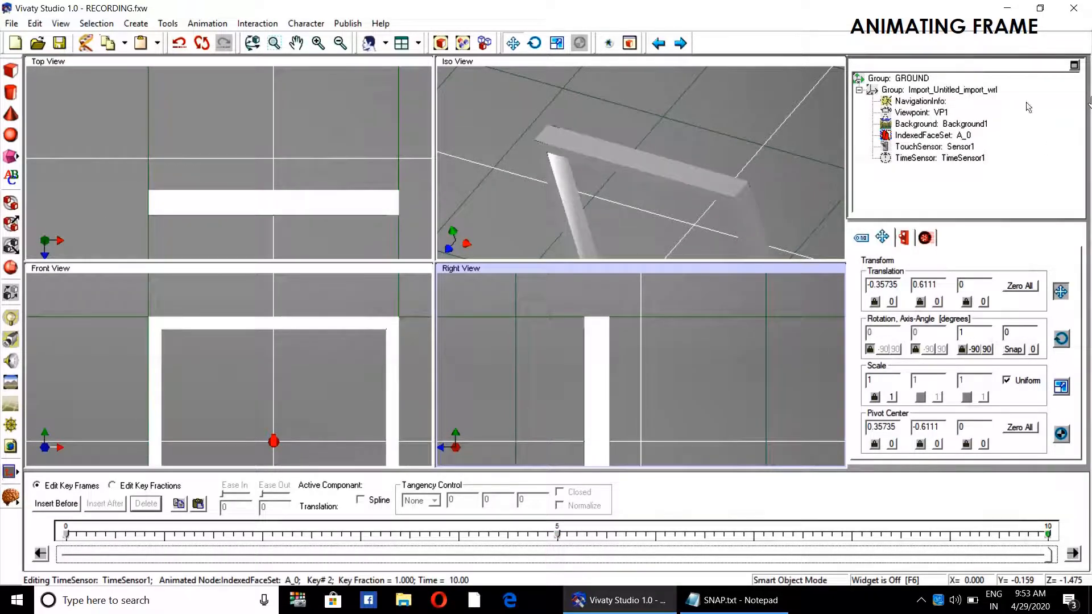
{"action": "left_click", "coordinate": [1008, 7]}
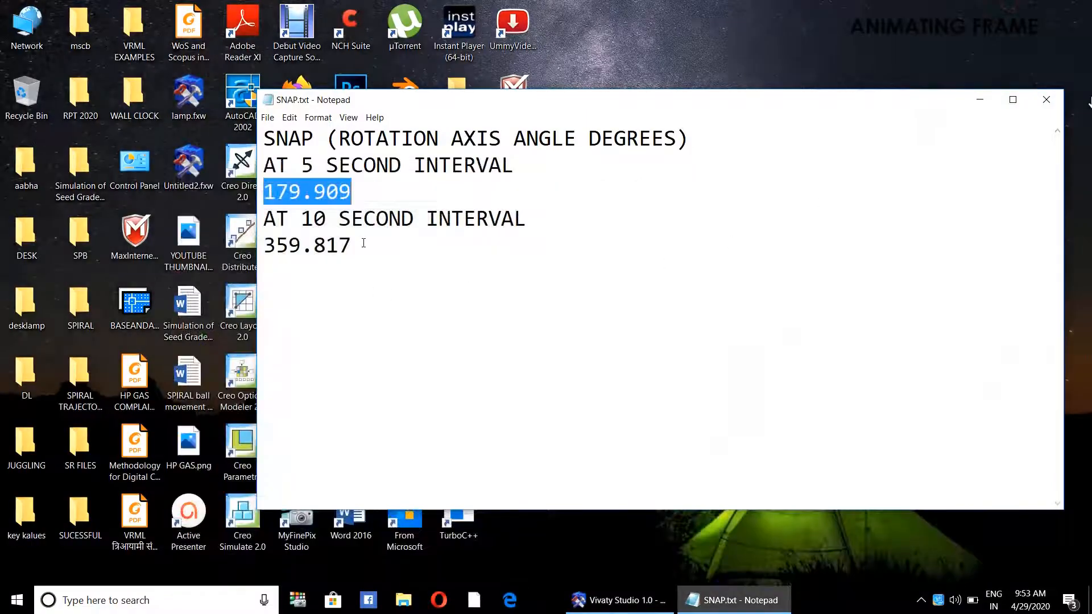
{"action": "left_click_drag", "start_coordinate": [363, 244], "coordinate": [263, 246]}
{"action": "right_click", "coordinate": [306, 241]}
{"action": "left_click", "coordinate": [425, 282]}
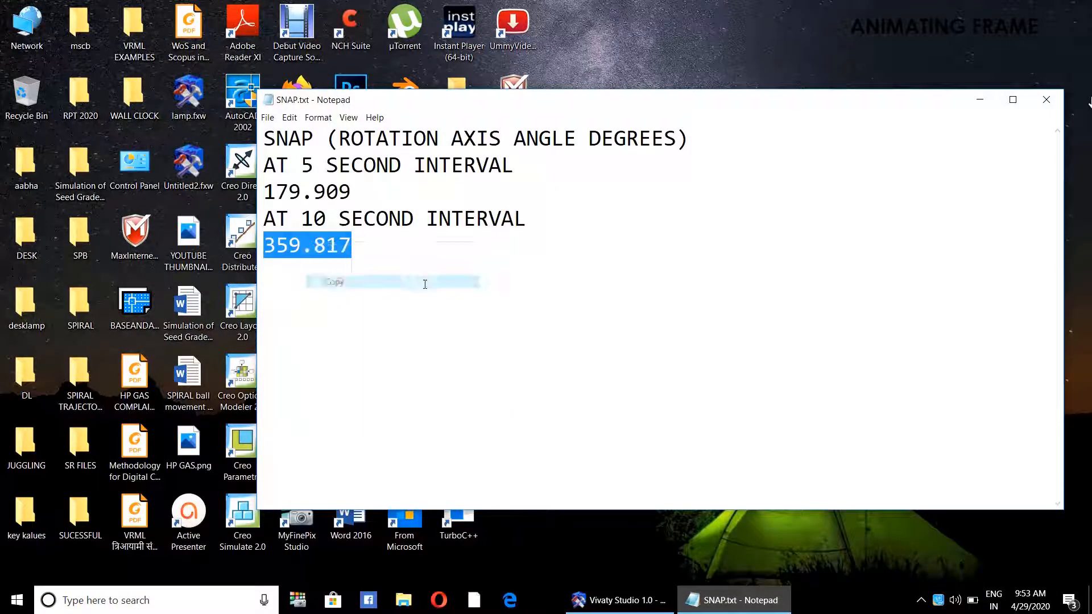
Back in Vivaty Studio, set A_0's rotation angle at the 10-second key frame to 359.817 degrees
{"action": "left_click", "coordinate": [619, 600]}
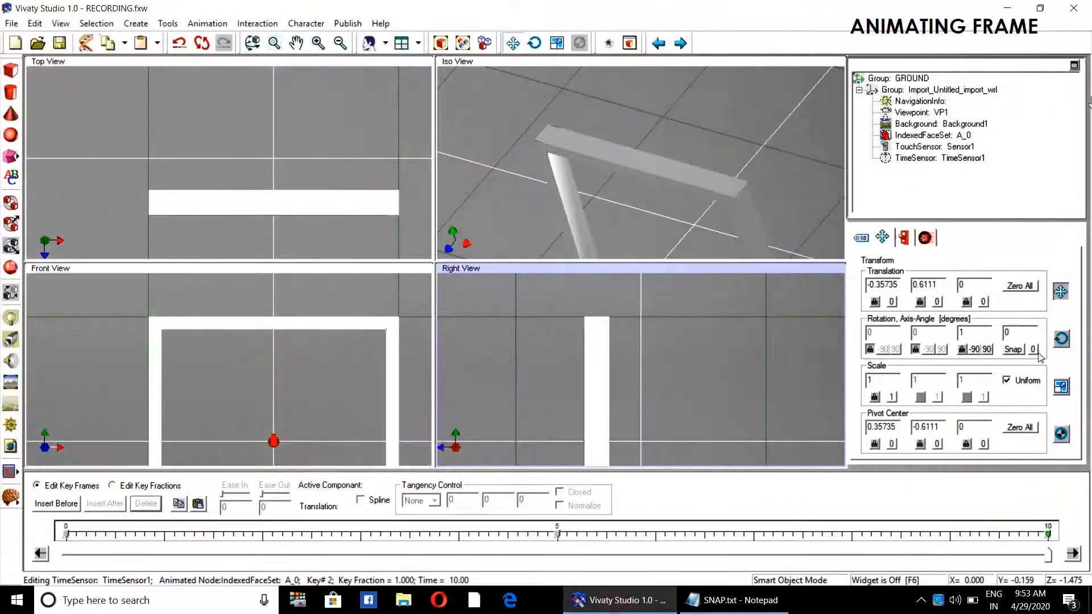
{"action": "double_click", "coordinate": [1006, 333]}
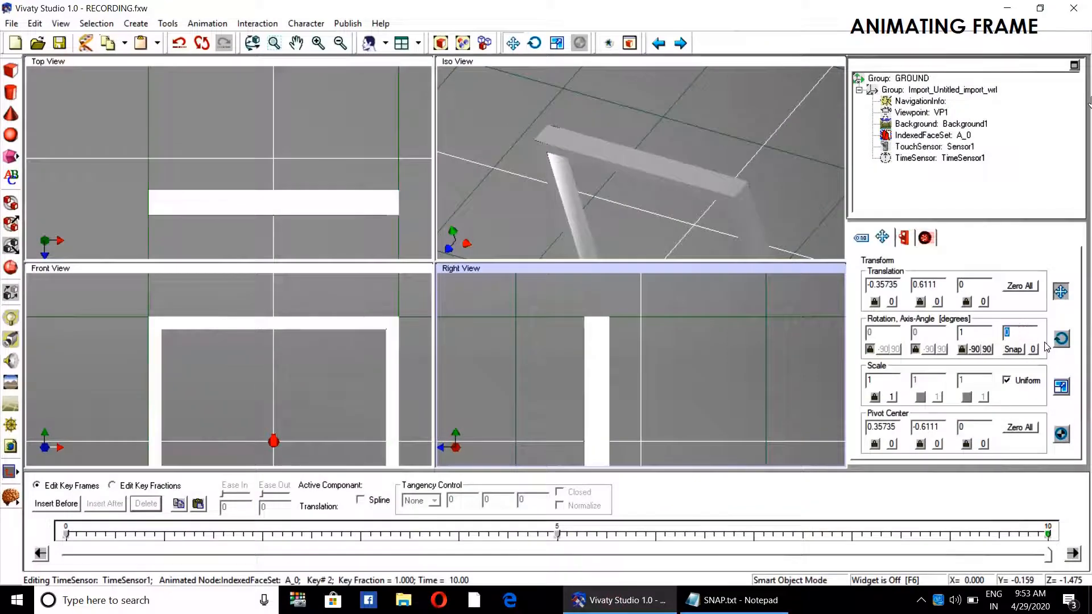
{"action": "key", "text": "ctrl+v"}
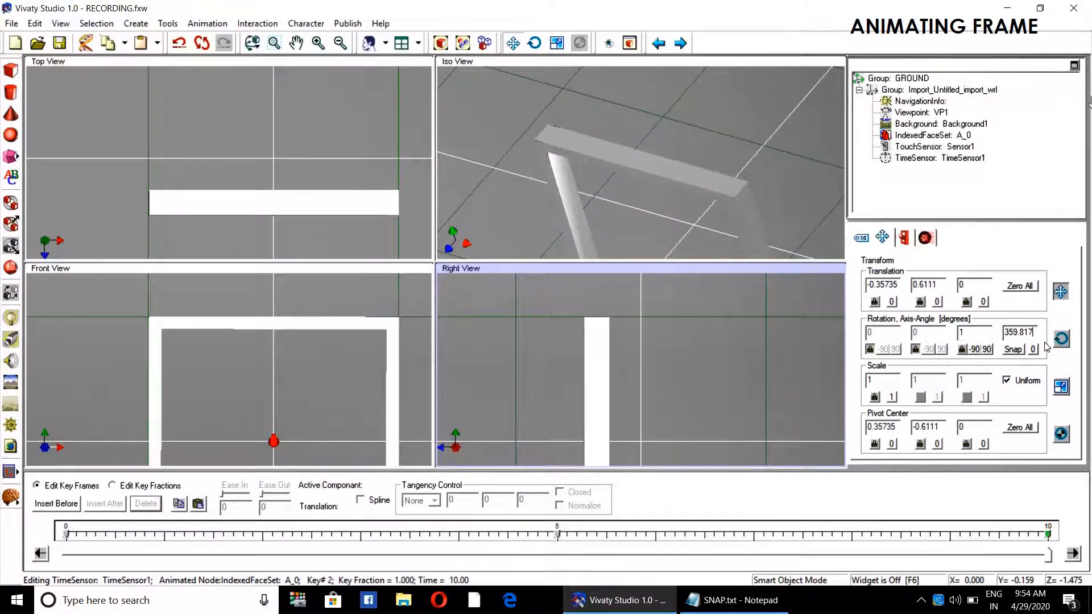
Scrub the animation back to time 0 and close TimeSensor1's animation timeline
{"action": "left_click_drag", "start_coordinate": [1049, 554], "coordinate": [159, 553]}
{"action": "left_click", "coordinate": [66, 534]}
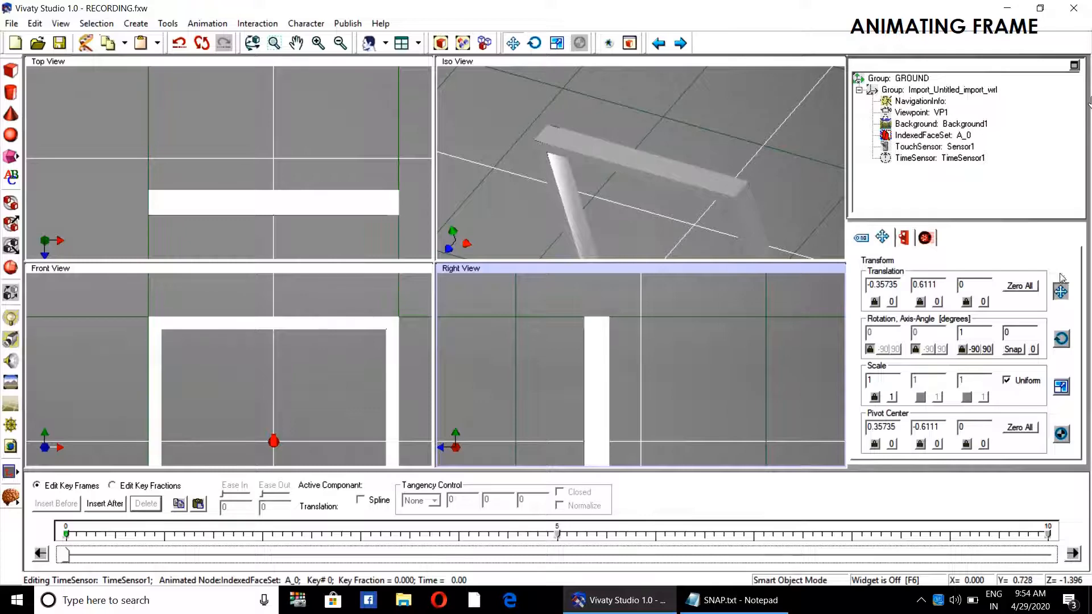
{"action": "left_click", "coordinate": [907, 238]}
{"action": "left_click", "coordinate": [926, 237]}
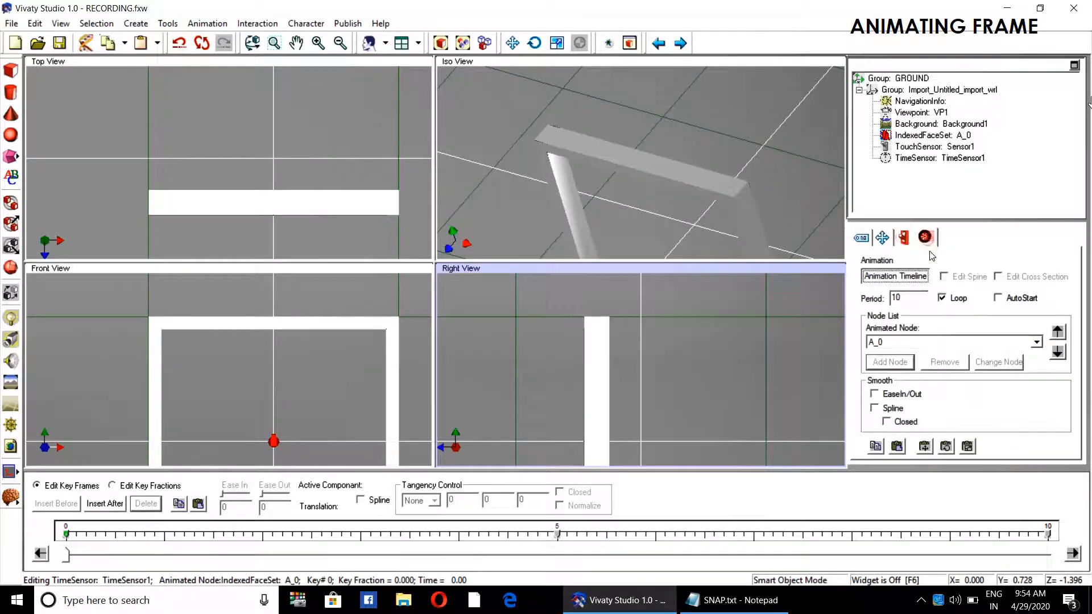
{"action": "left_click", "coordinate": [906, 277]}
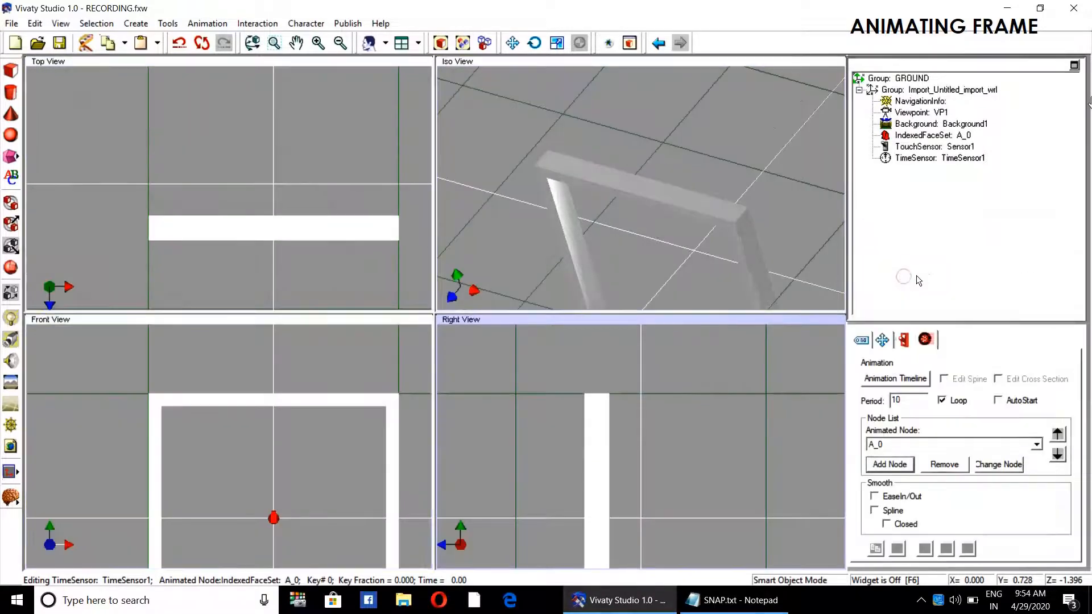
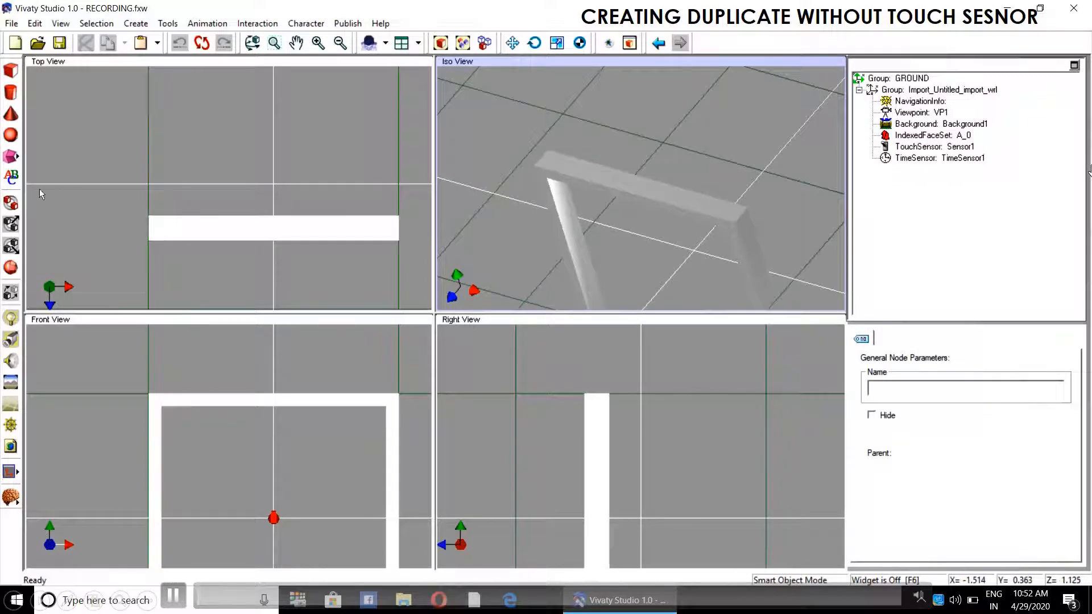
Add a new group node to the scene and zero all of its translation values
{"action": "left_click", "coordinate": [11, 204]}
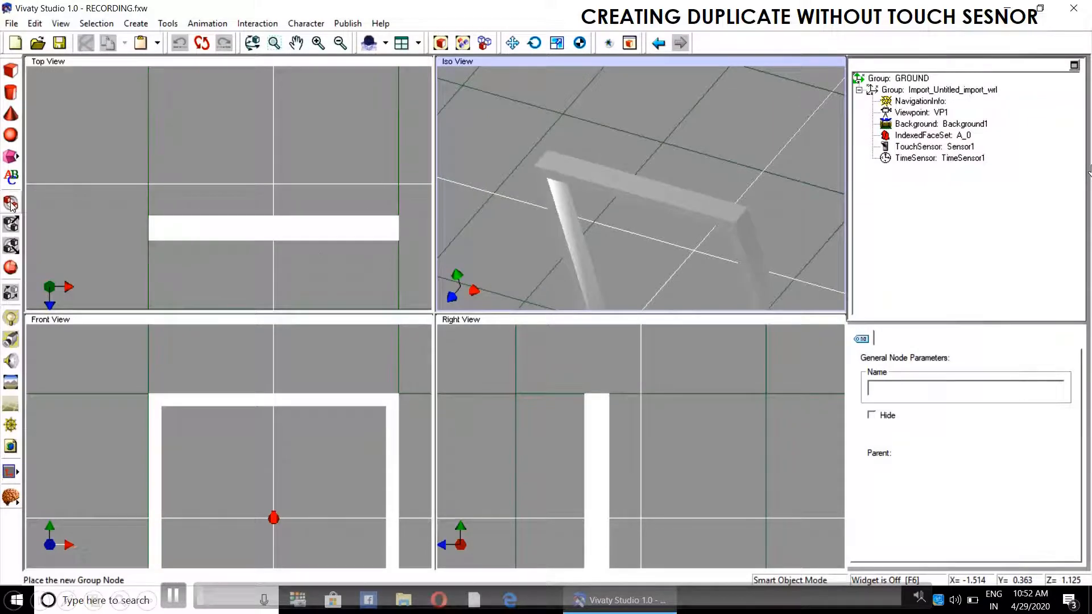
{"action": "left_click", "coordinate": [793, 209]}
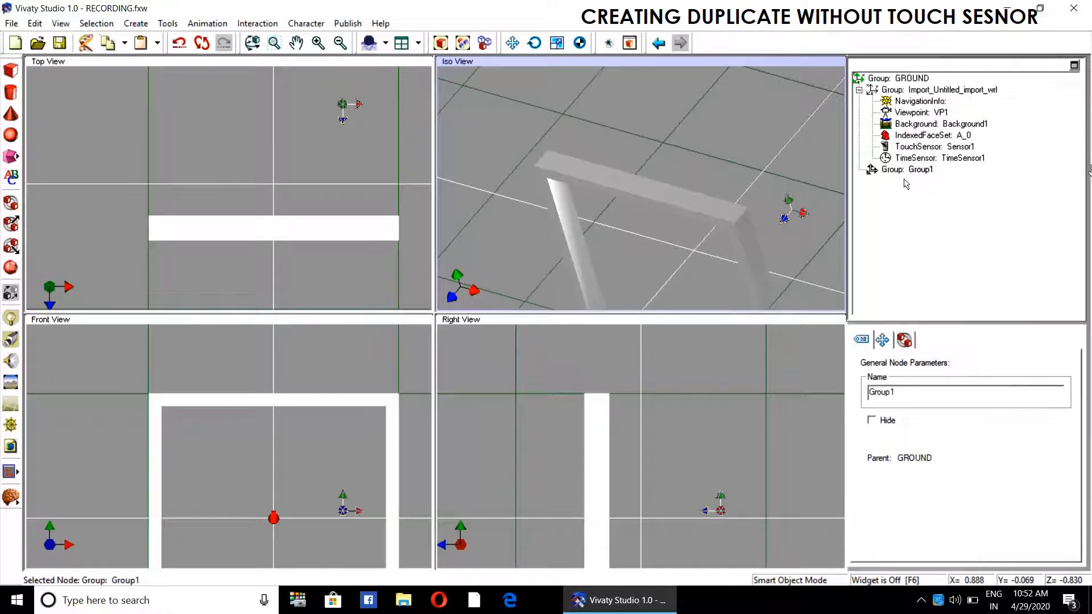
{"action": "left_click", "coordinate": [883, 340]}
{"action": "left_click", "coordinate": [905, 340]}
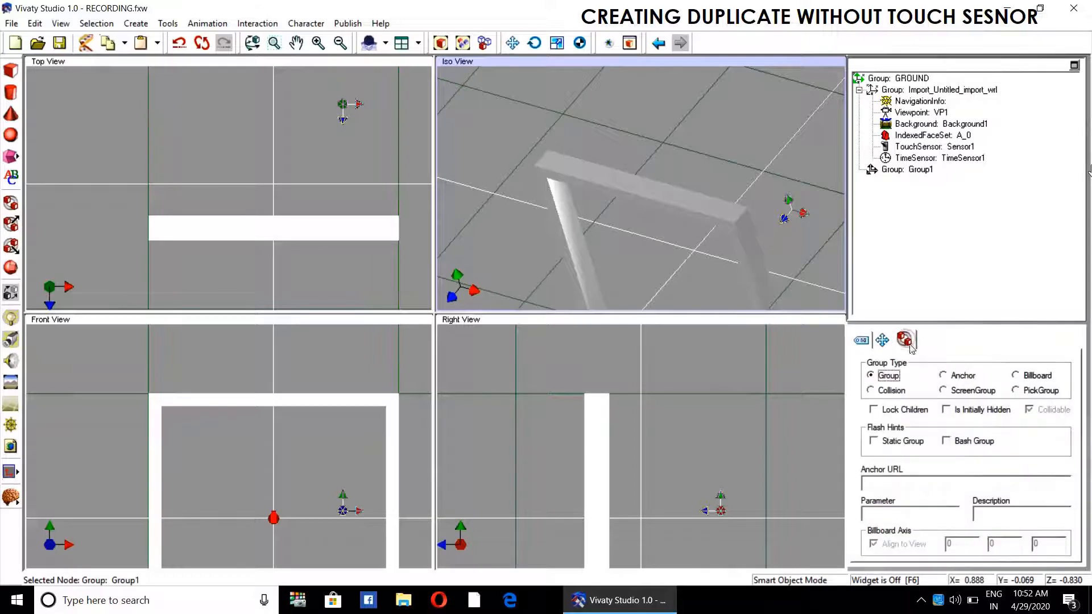
{"action": "left_click", "coordinate": [882, 341]}
{"action": "left_click", "coordinate": [1021, 389]}
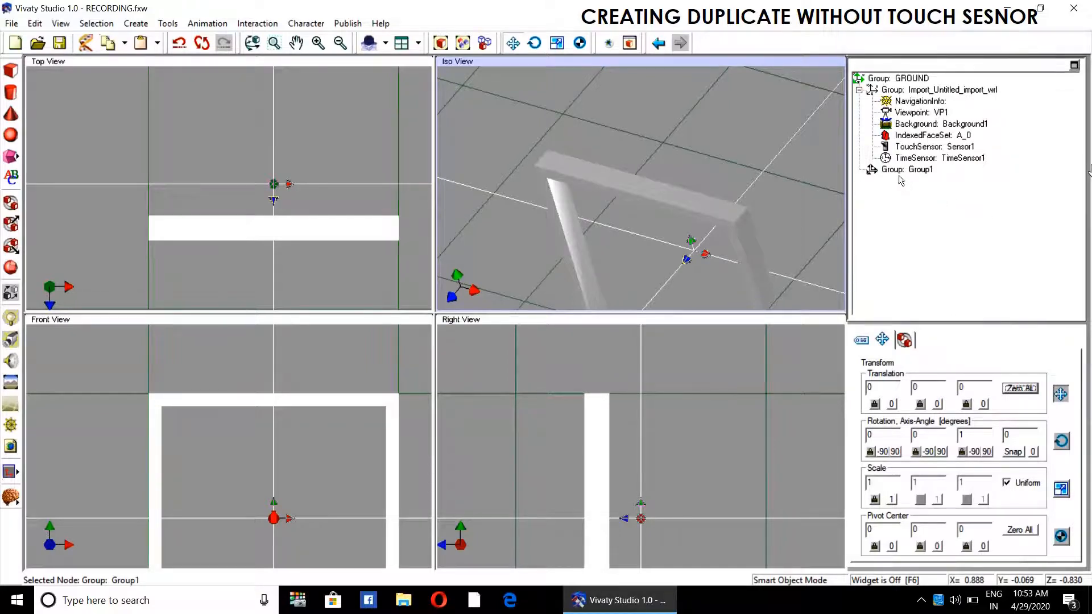
Move the new group under Import_Untitled_import_wrl and place TimeSensor1, Sensor1 and A_0 inside it
{"action": "left_click_drag", "start_coordinate": [892, 171], "coordinate": [925, 90]}
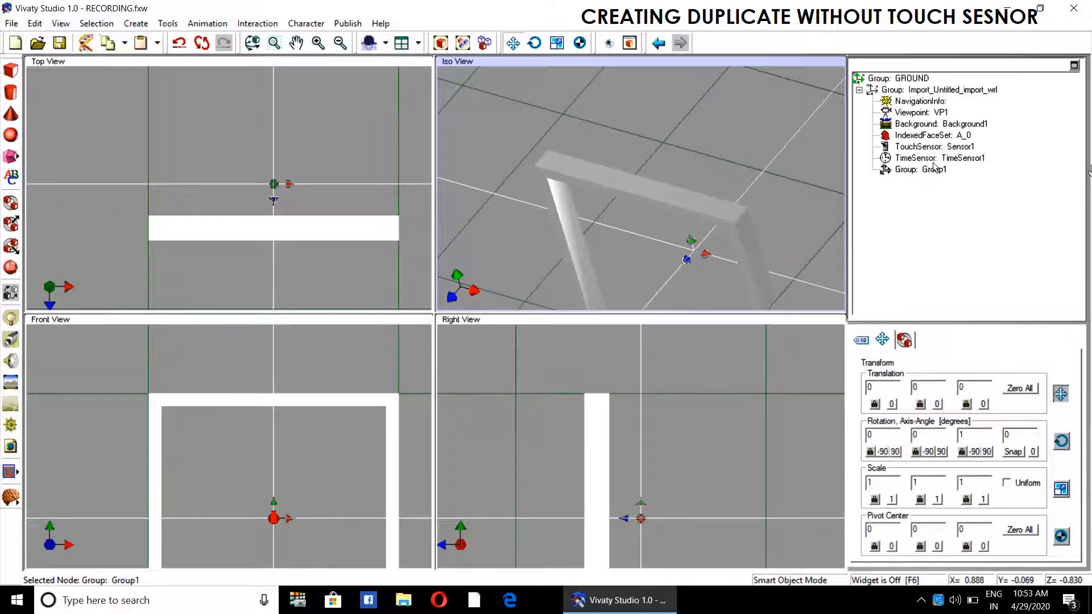
{"action": "left_click_drag", "start_coordinate": [922, 161], "coordinate": [919, 147]}
{"action": "left_click", "coordinate": [917, 148]}
{"action": "left_click", "coordinate": [944, 170]}
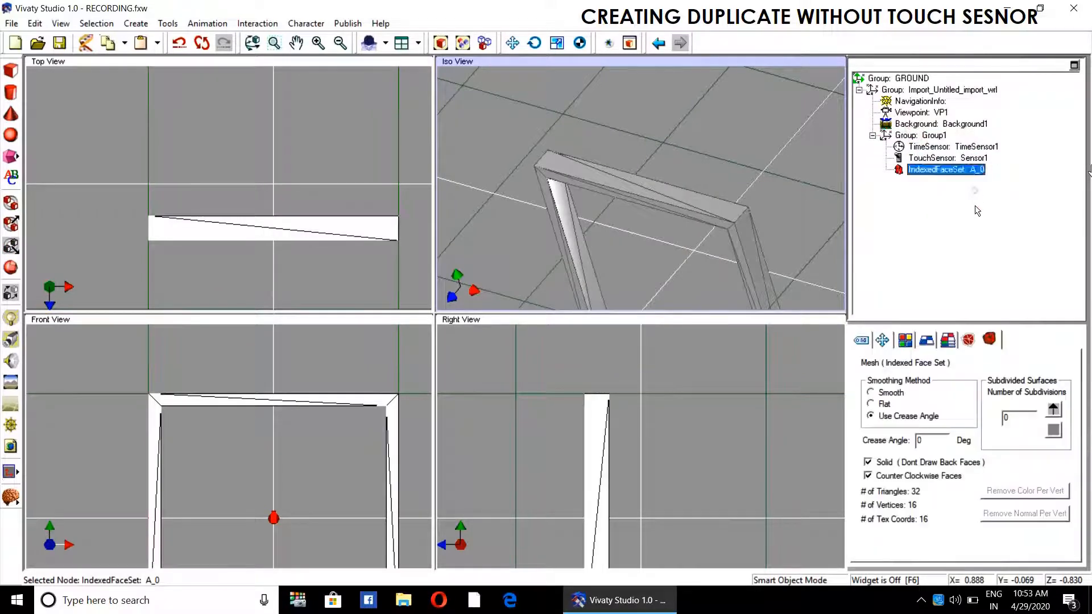
{"action": "left_click", "coordinate": [720, 375]}
{"action": "left_click", "coordinate": [804, 250]}
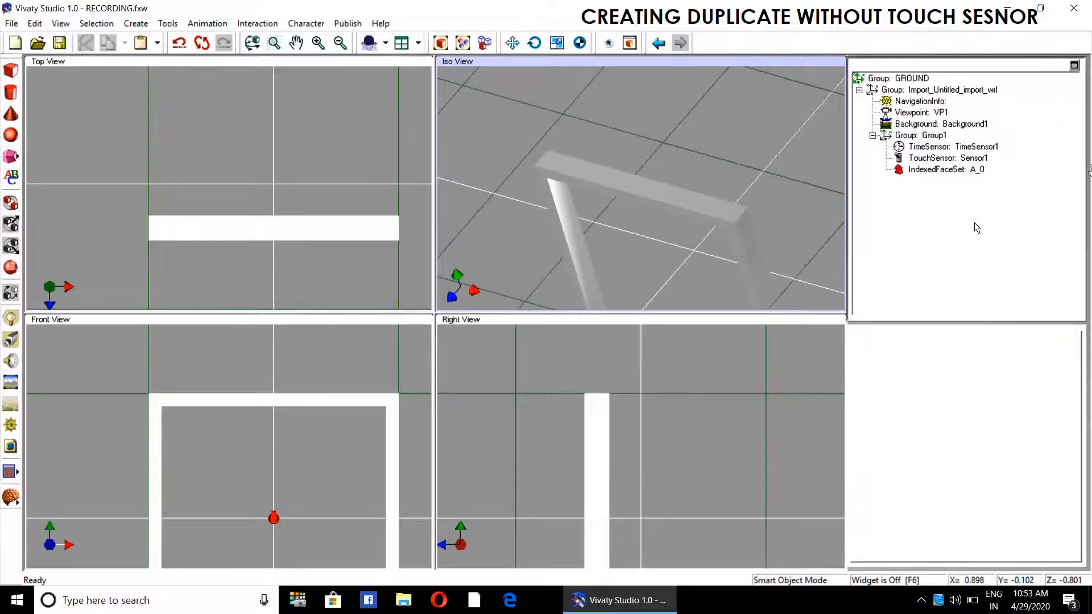
Duplicate Group1 with its sensors and frame, and expand the copy in the scene tree
{"action": "left_click", "coordinate": [919, 136]}
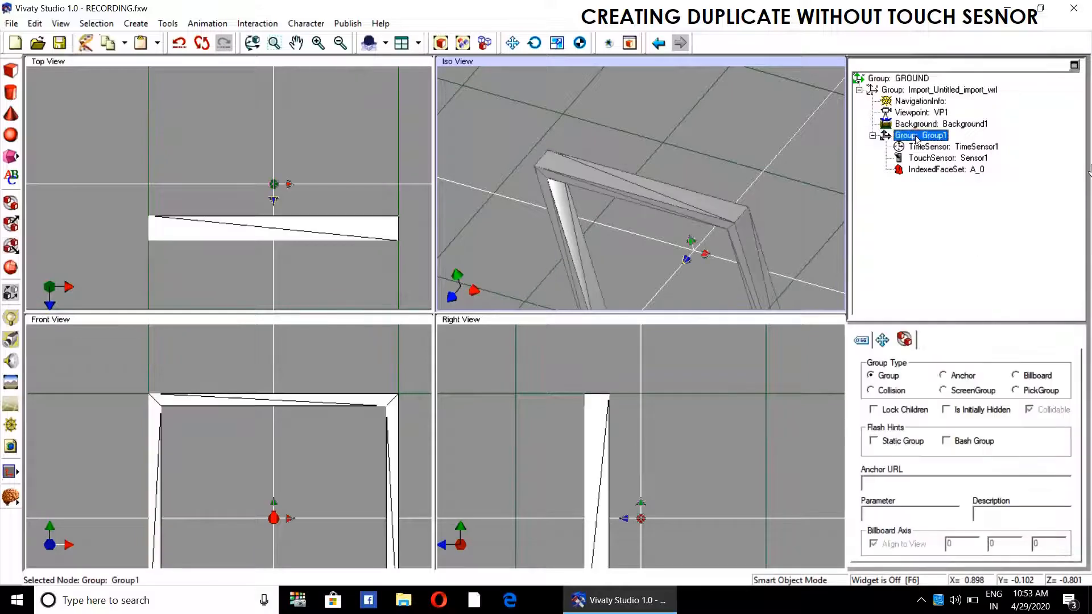
{"action": "right_click", "coordinate": [917, 137]}
{"action": "left_click", "coordinate": [904, 259]}
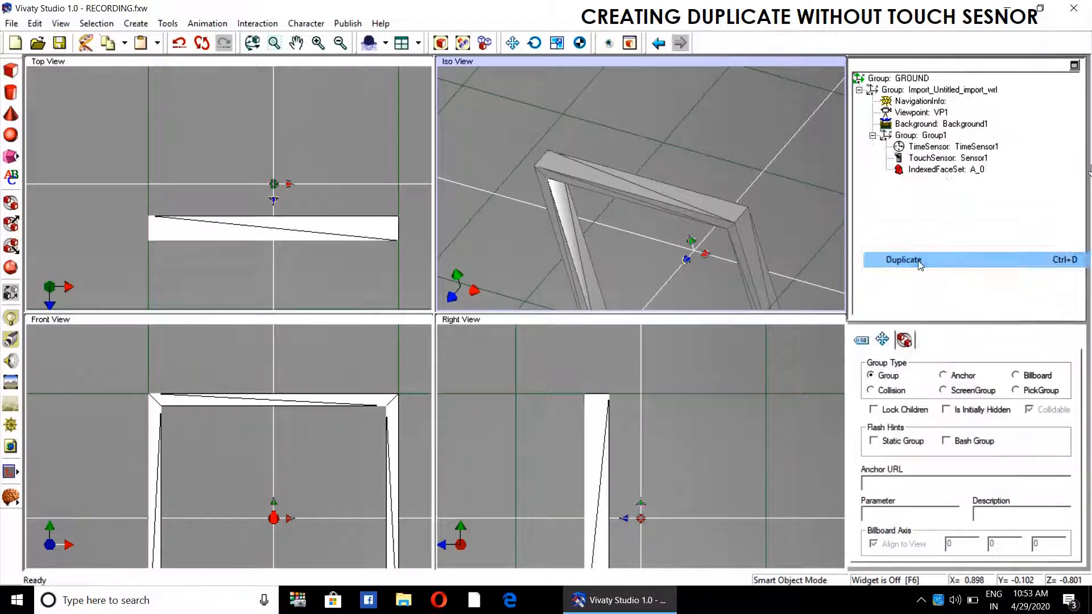
{"action": "left_click", "coordinate": [872, 181]}
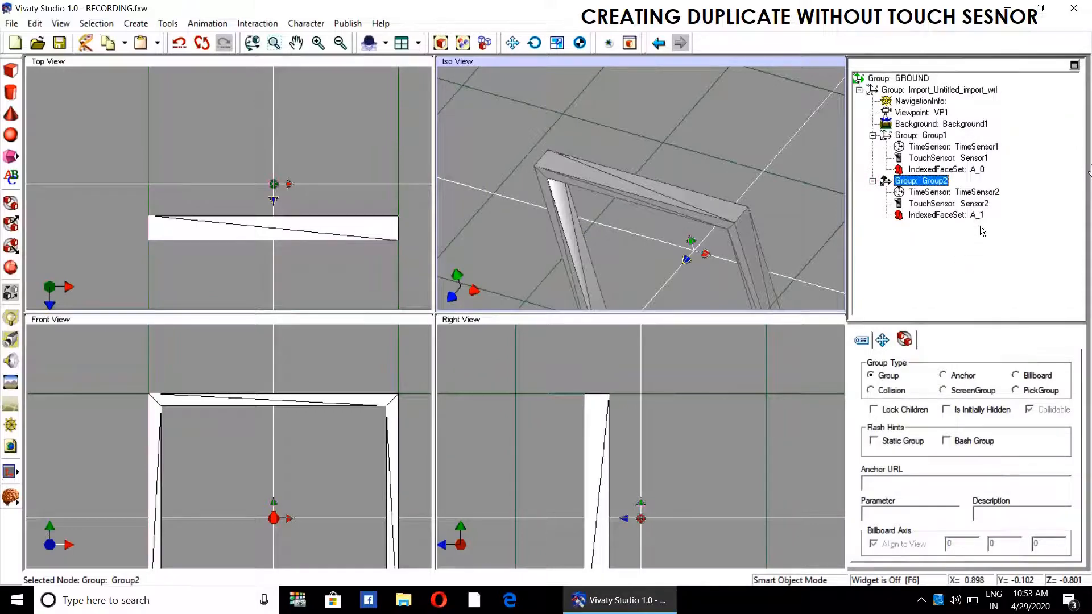
{"action": "left_click", "coordinate": [978, 206]}
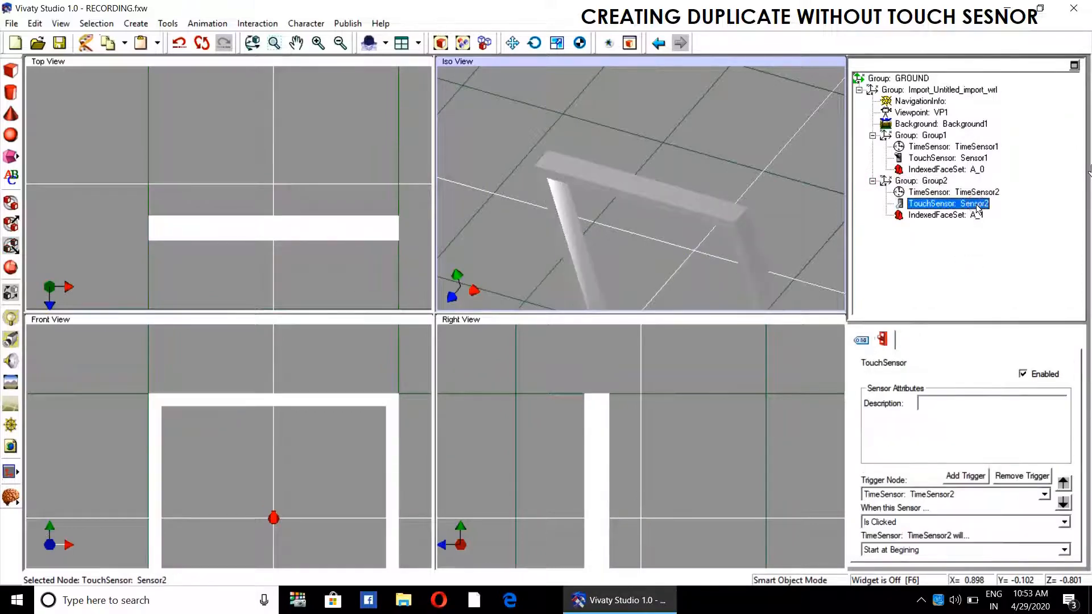
Set Group2's Z translation to -0.4 and delete its touch sensor, Sensor2
{"action": "left_click", "coordinate": [928, 182]}
{"action": "left_click", "coordinate": [881, 343]}
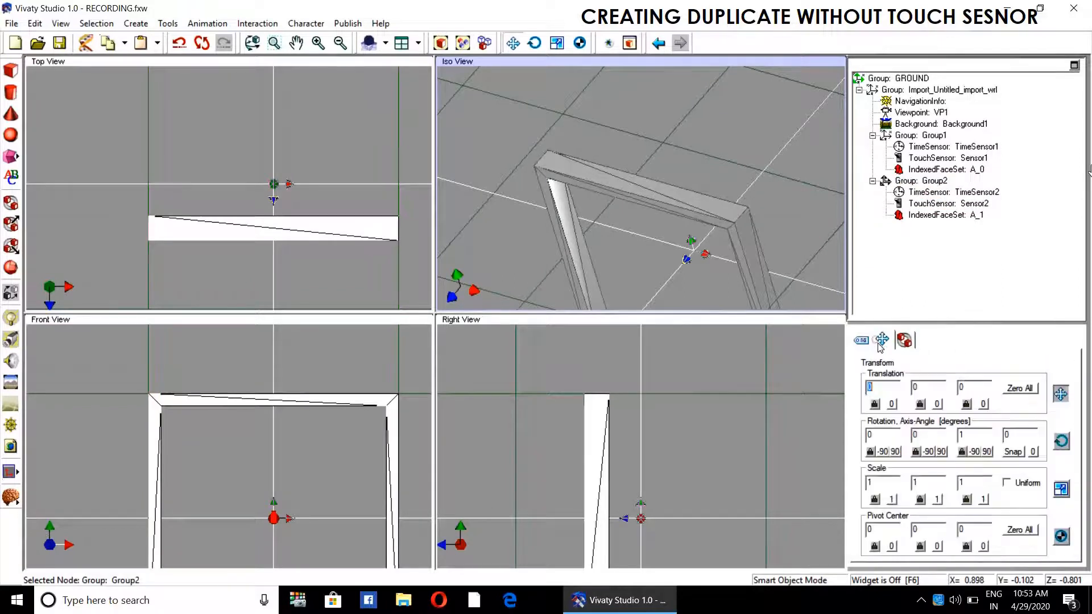
{"action": "key", "text": "Tab"}
{"action": "key", "text": "Tab"}
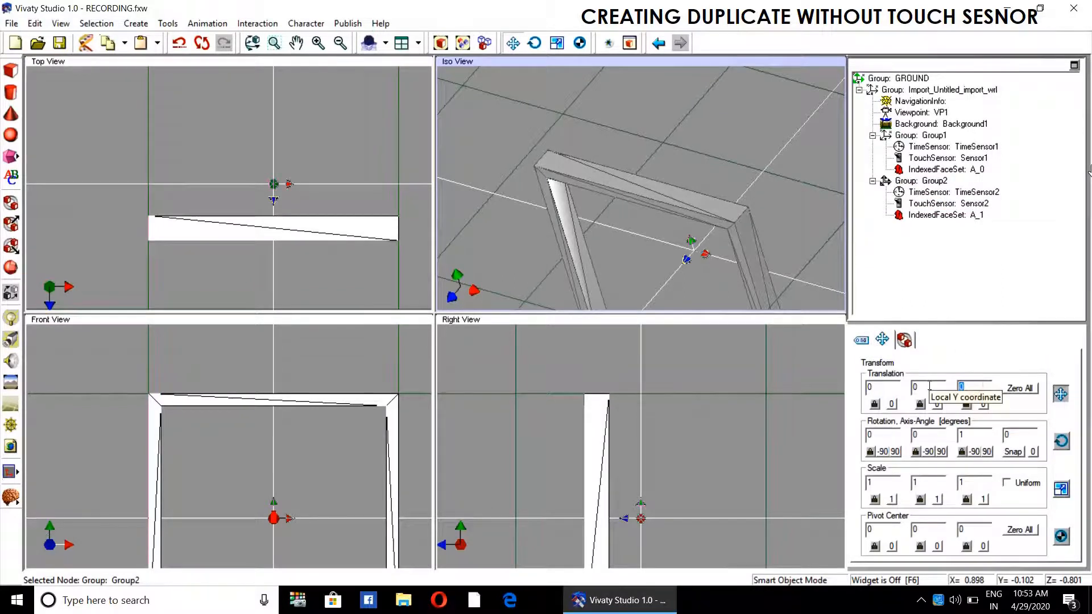
{"action": "type", "text": "-0.4"}
{"action": "key", "text": "Return"}
{"action": "left_click", "coordinate": [1011, 254]}
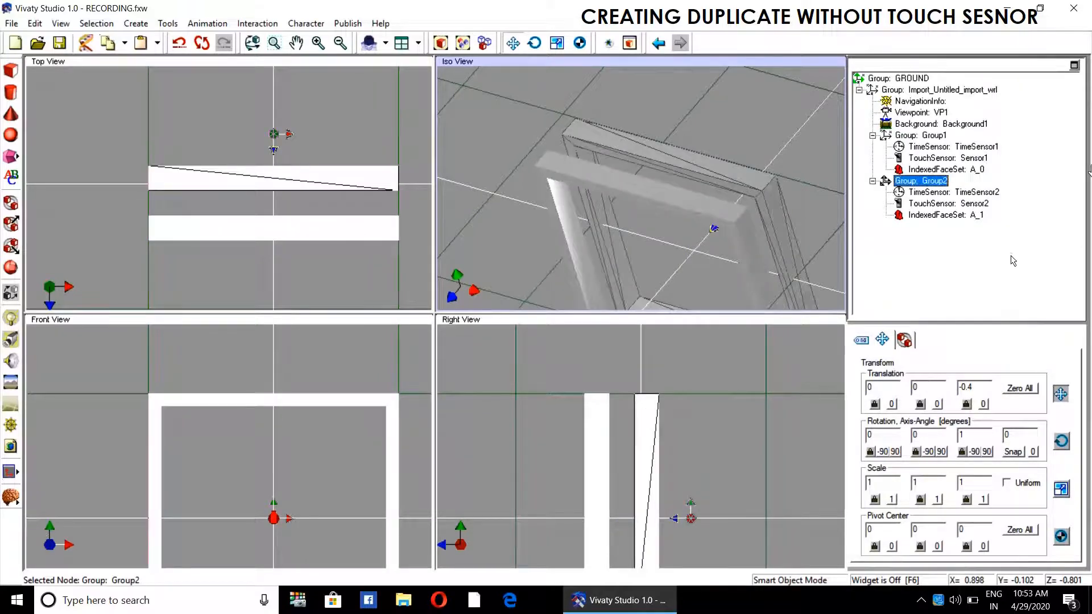
{"action": "left_click", "coordinate": [946, 205]}
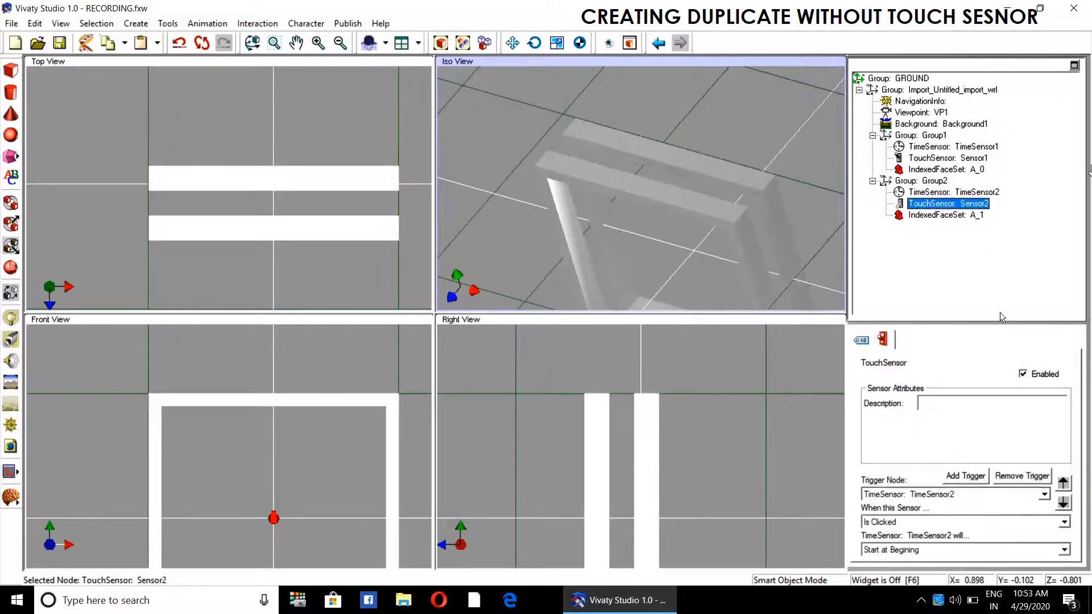
{"action": "key", "text": "Delete"}
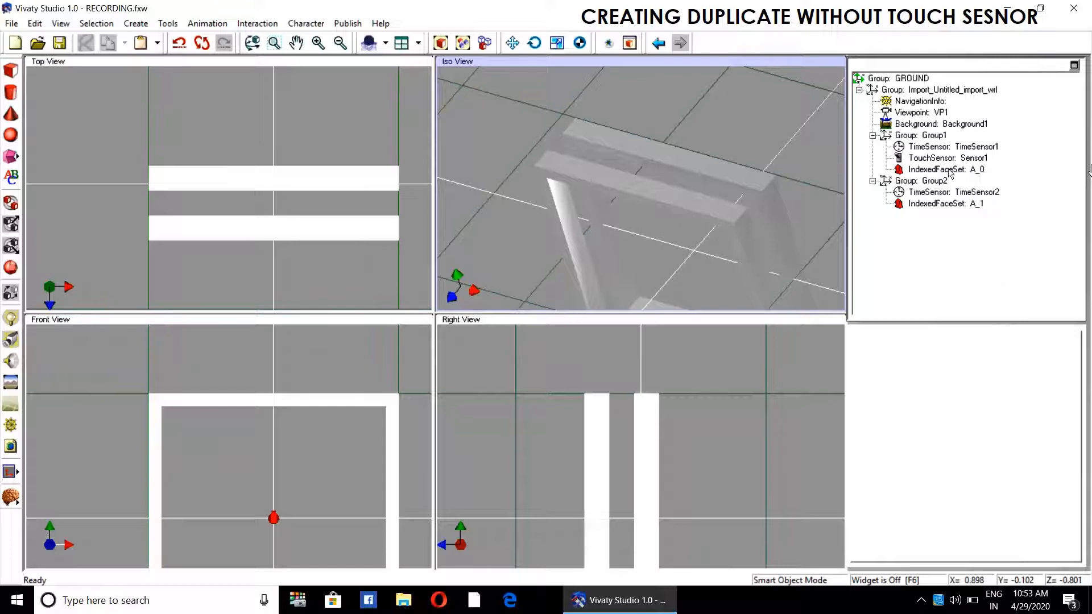
Add TimeSensor2 as an additional trigger node of Group1's touch sensor, Sensor1
{"action": "left_click", "coordinate": [938, 148]}
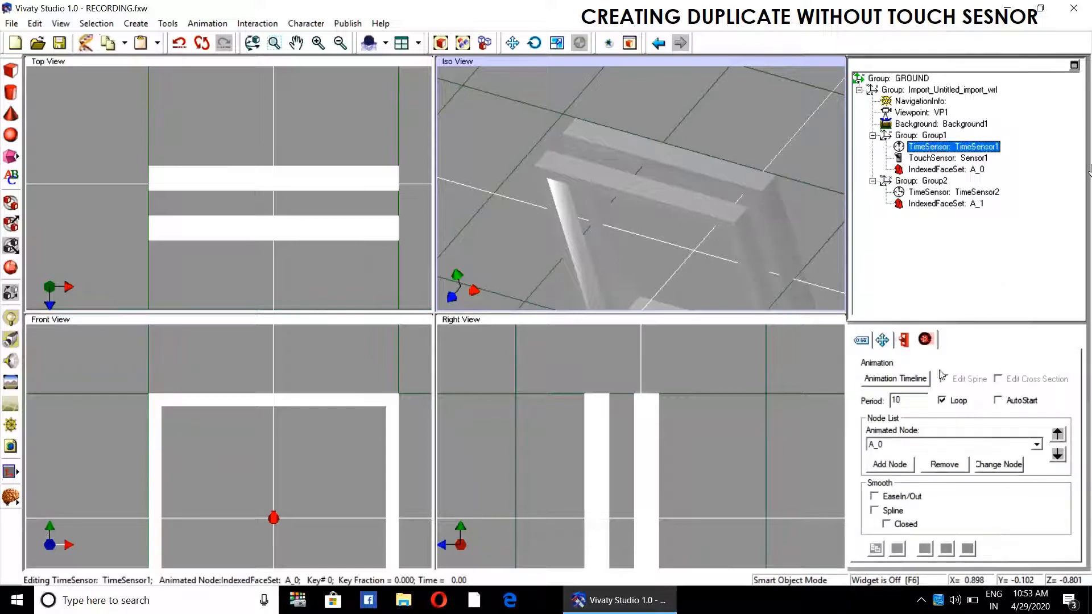
{"action": "left_click", "coordinate": [926, 340]}
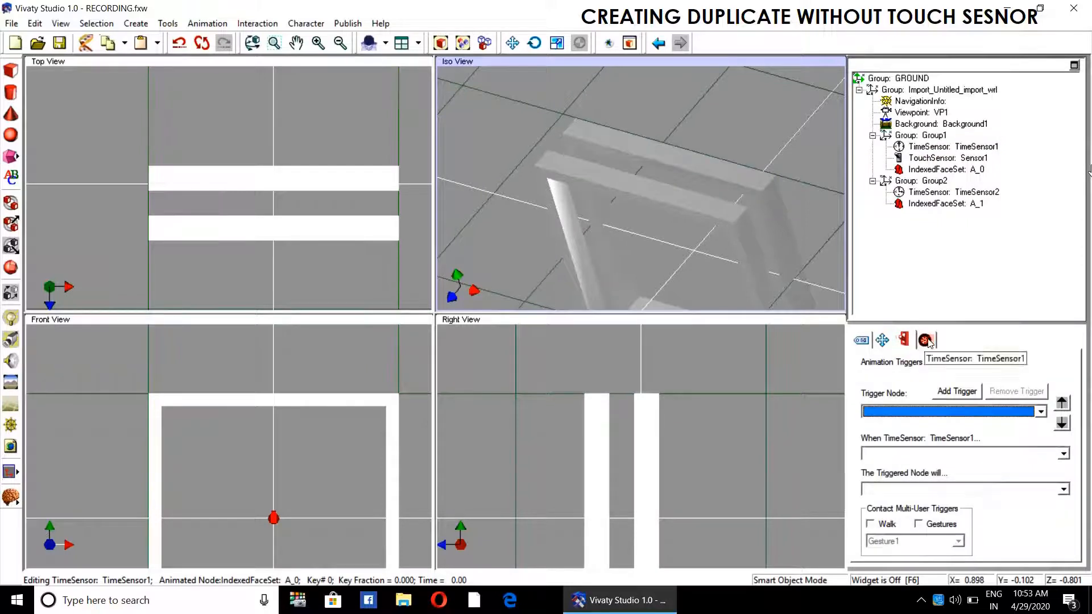
{"action": "left_click", "coordinate": [903, 341]}
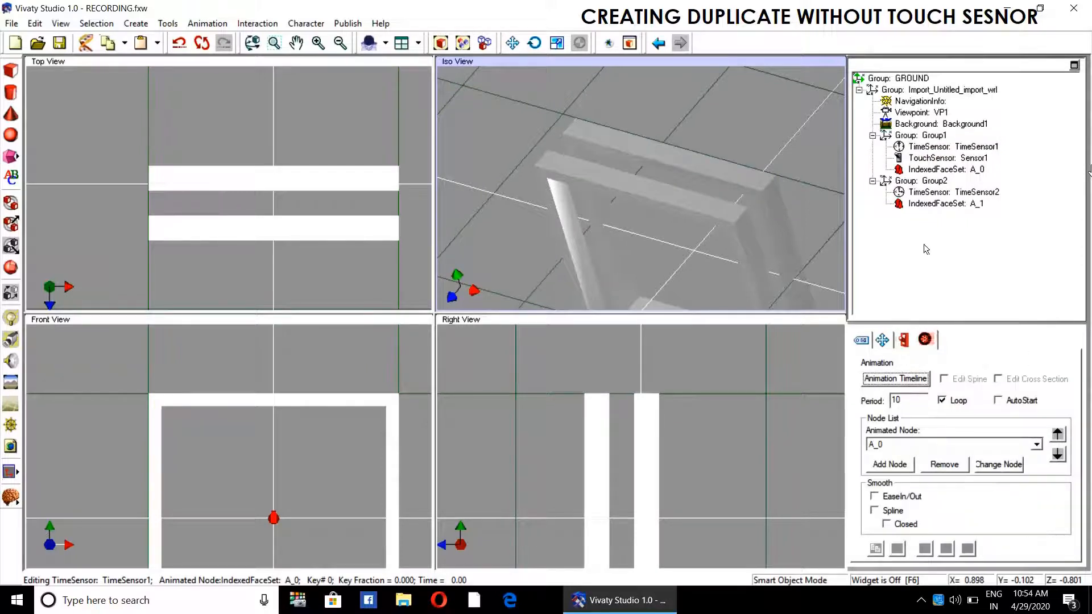
{"action": "left_click", "coordinate": [936, 158]}
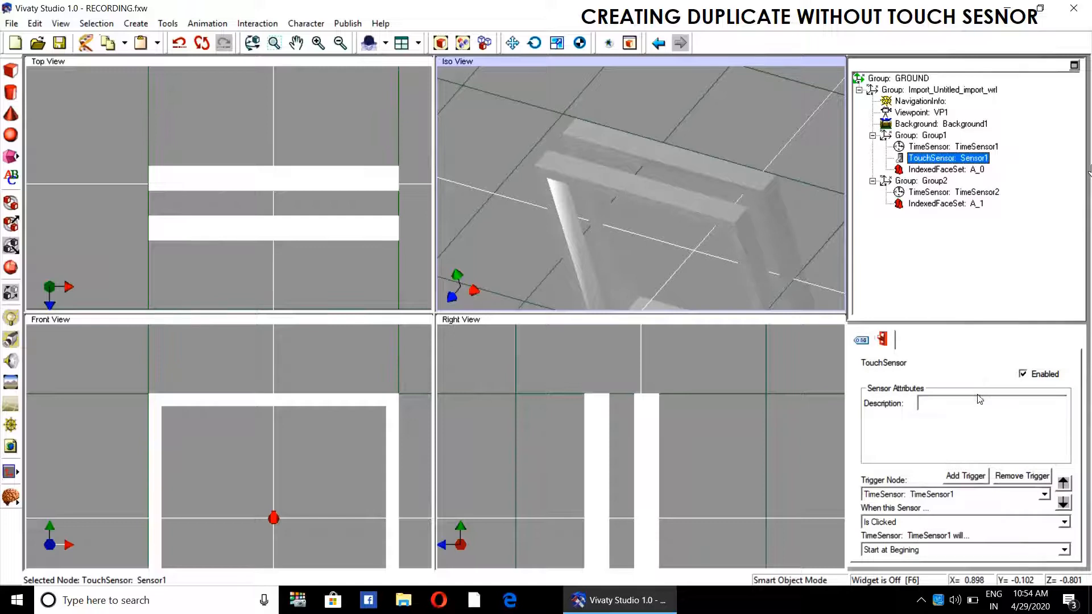
{"action": "left_click", "coordinate": [971, 478]}
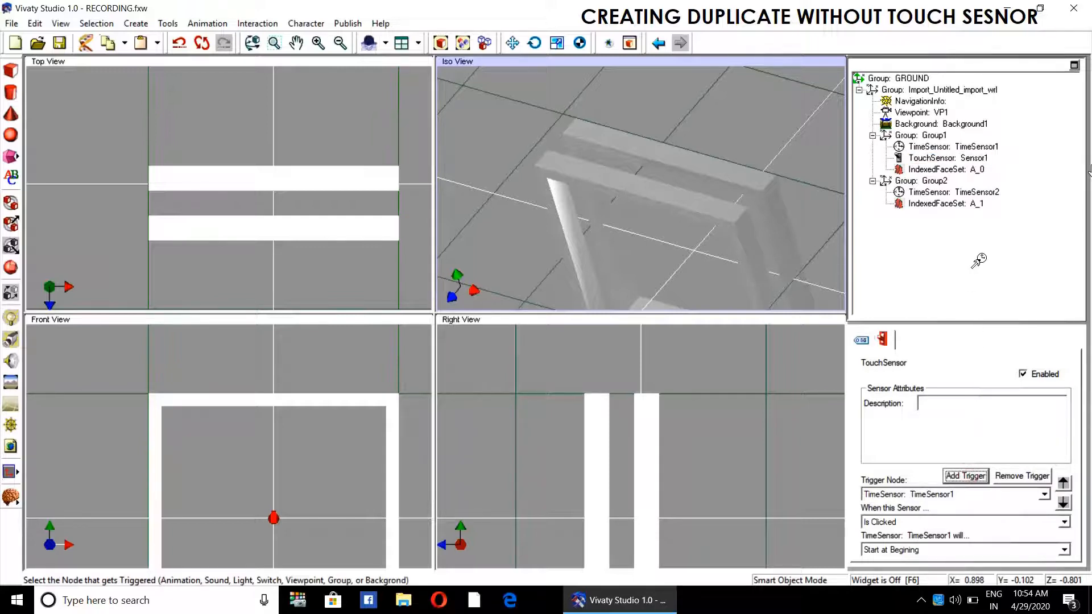
{"action": "left_click", "coordinate": [982, 195]}
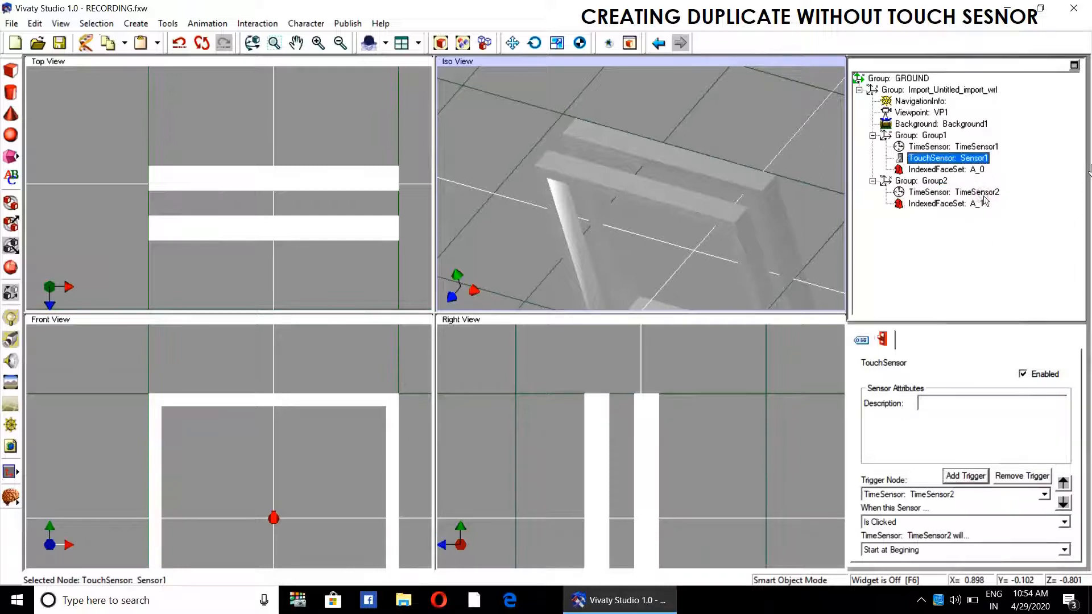
{"action": "left_click", "coordinate": [1044, 494]}
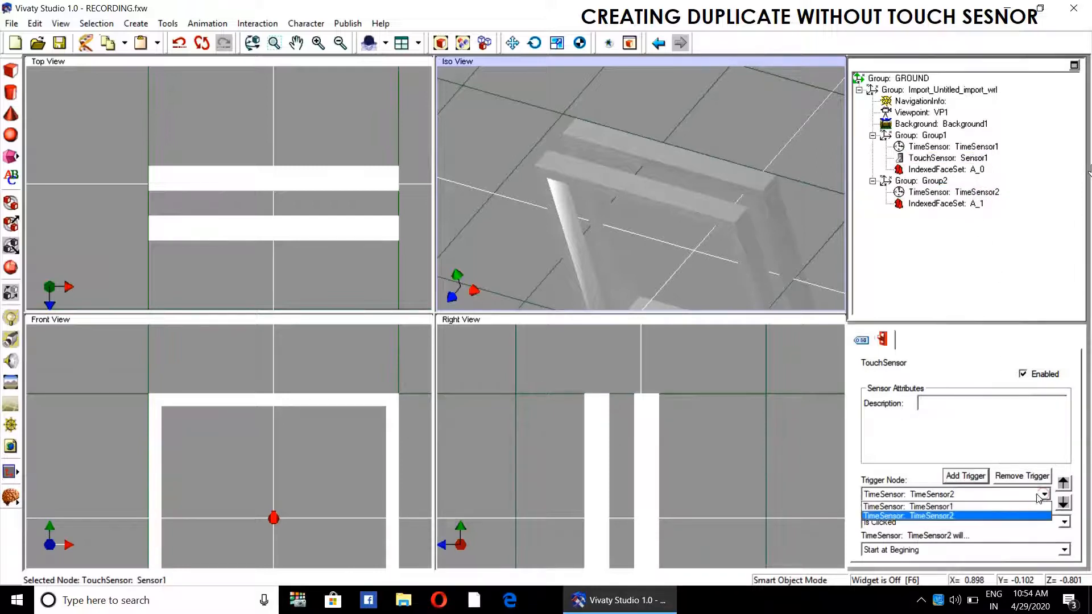
{"action": "left_click", "coordinate": [1015, 507]}
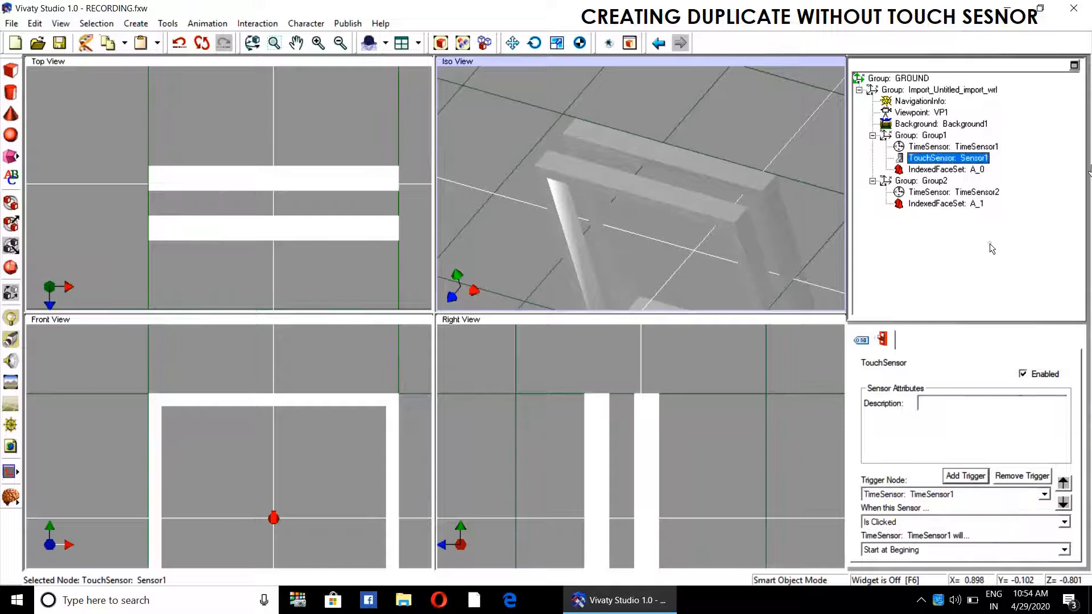
{"action": "left_click", "coordinate": [811, 206]}
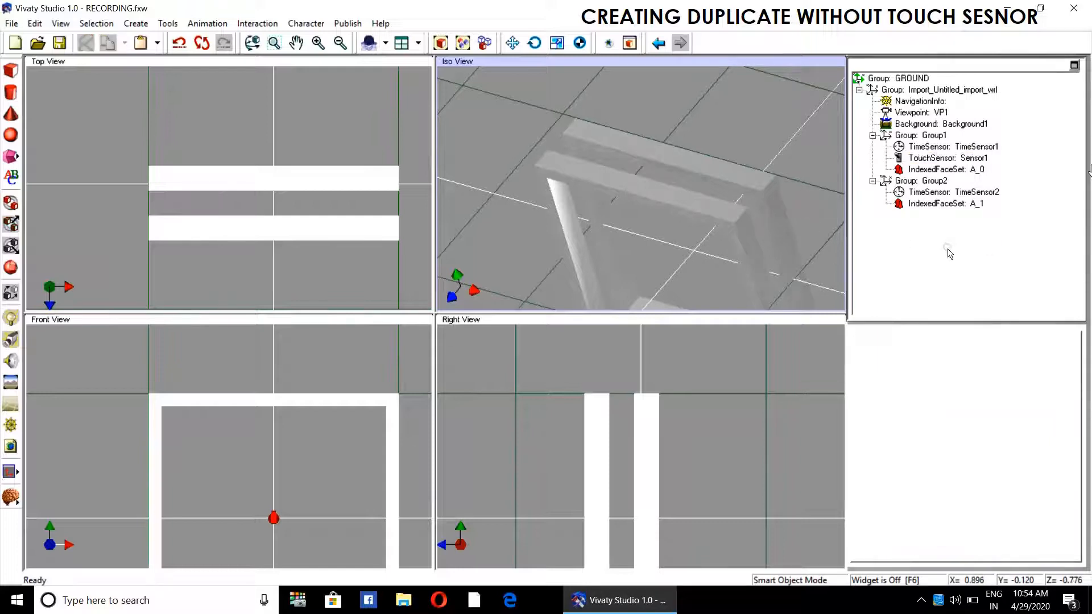
Preview the scene, back away from the frames in Walk mode, orbit them in Examine mode, and close the preview
{"action": "left_click", "coordinate": [609, 44]}
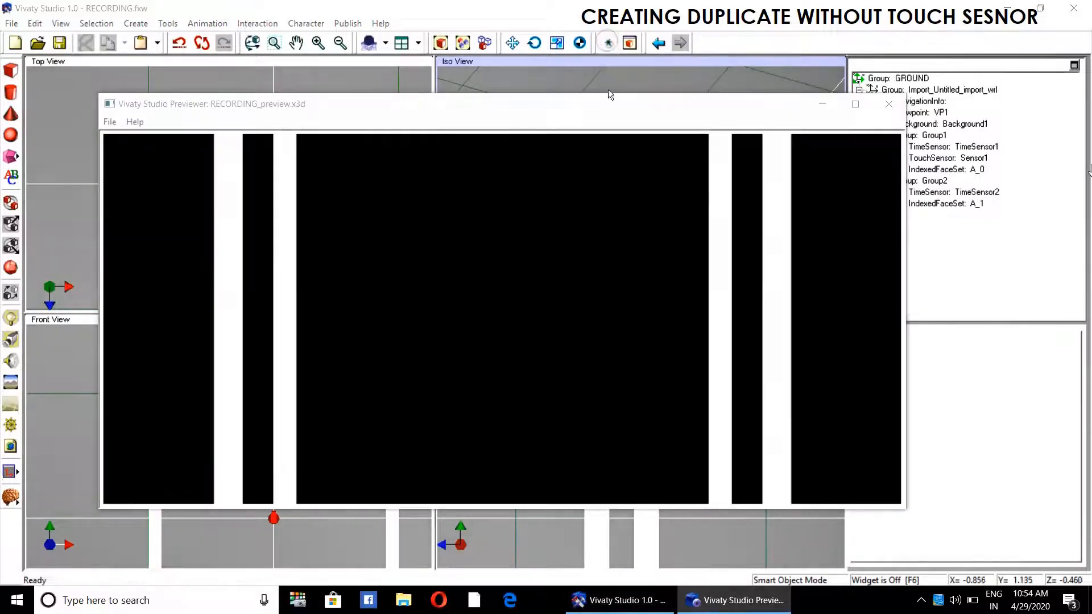
{"action": "right_click", "coordinate": [669, 228]}
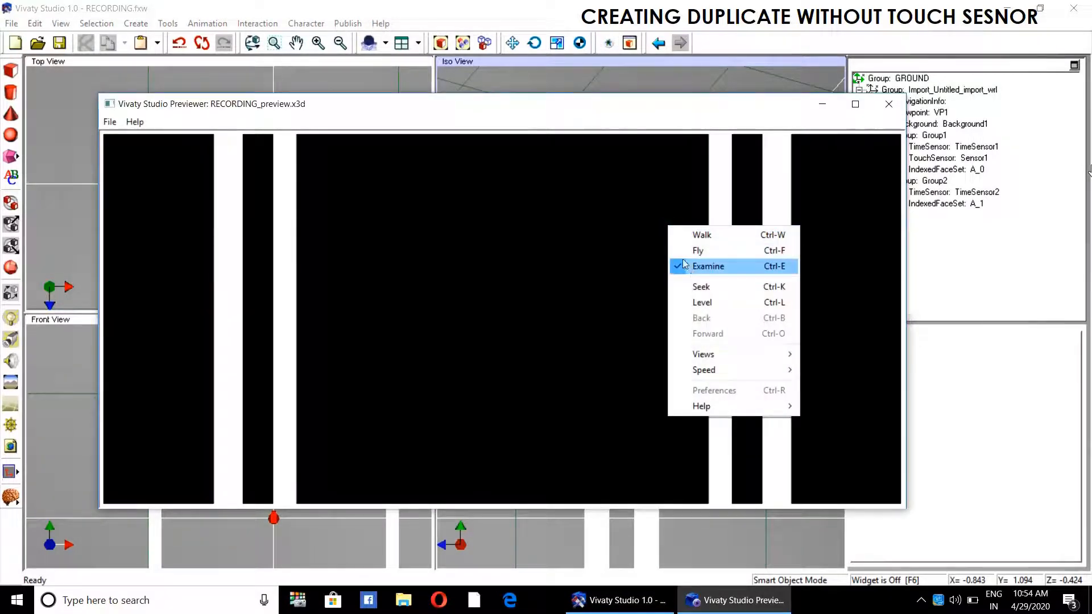
{"action": "left_click", "coordinate": [701, 235]}
{"action": "right_click", "coordinate": [664, 263]}
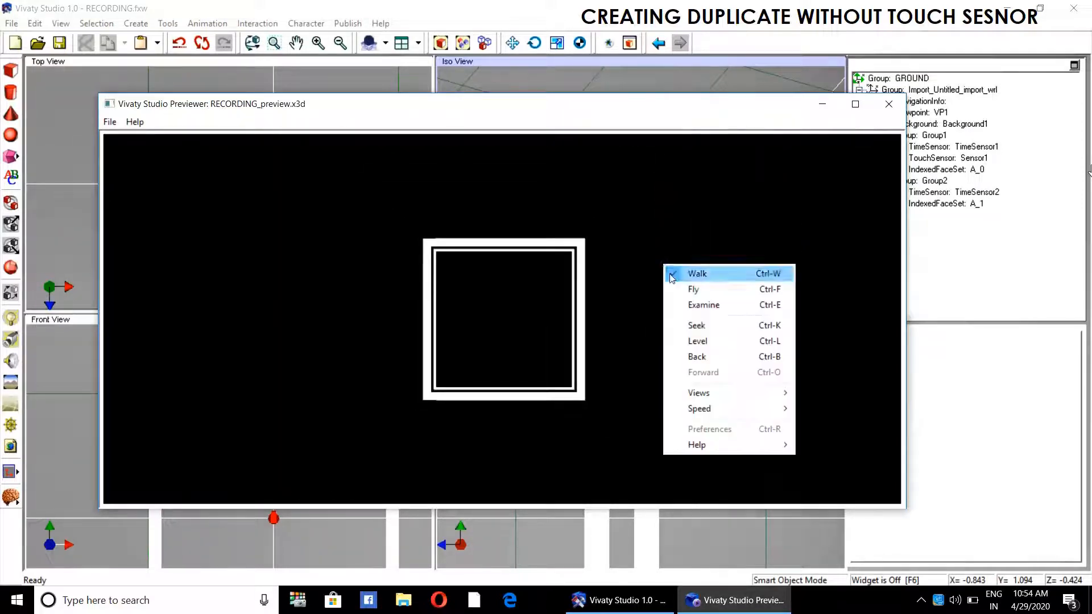
{"action": "left_click", "coordinate": [698, 303]}
{"action": "left_click_drag", "start_coordinate": [699, 303], "coordinate": [655, 351]}
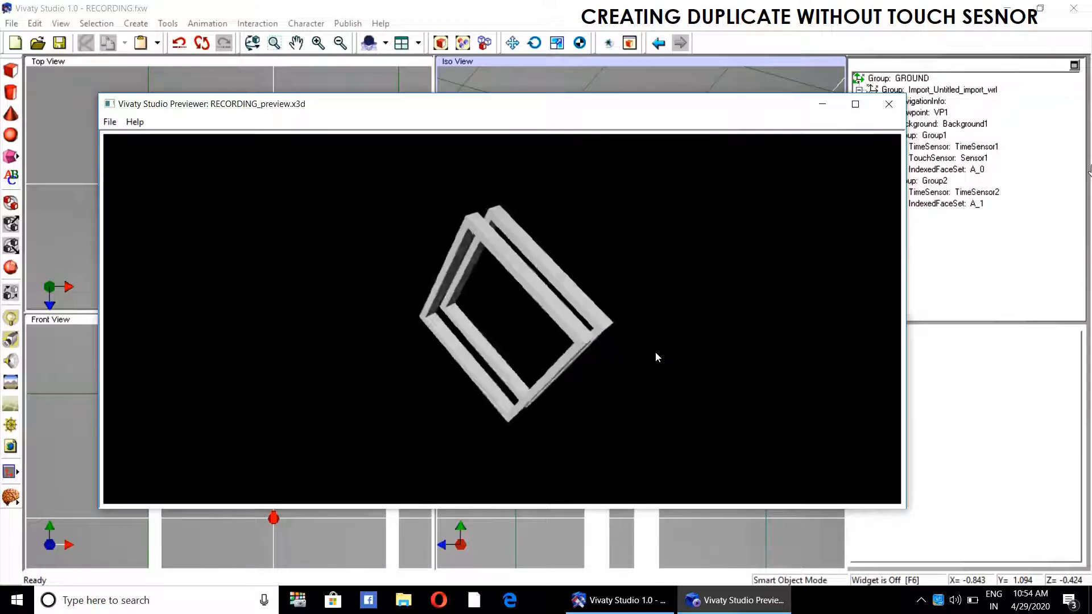
{"action": "left_click", "coordinate": [891, 106]}
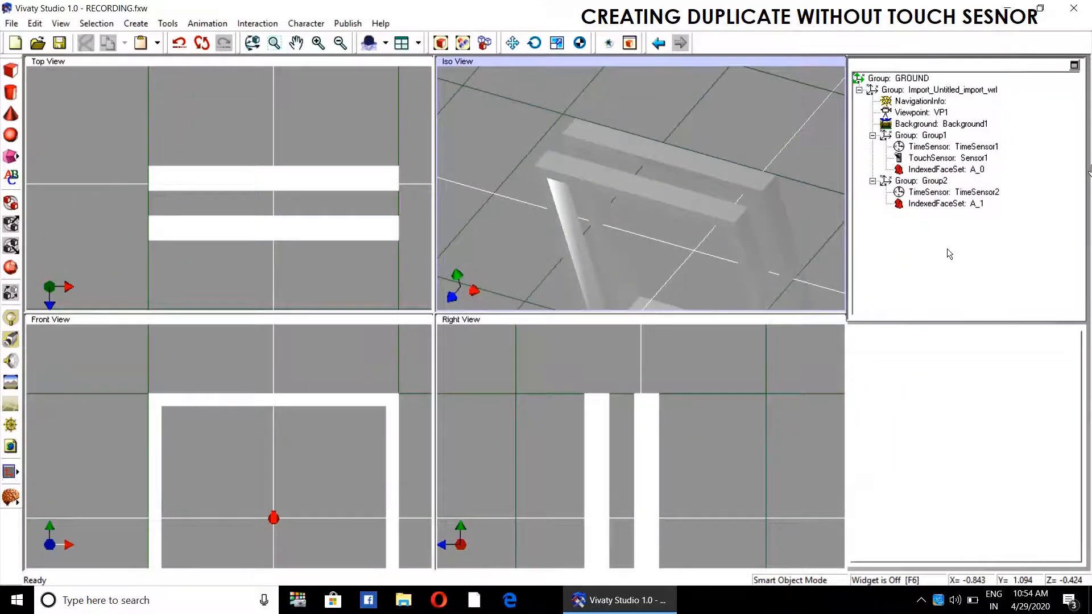
Duplicate Group2 with its time sensor and frame
{"action": "left_click", "coordinate": [935, 181]}
{"action": "right_click", "coordinate": [928, 181]}
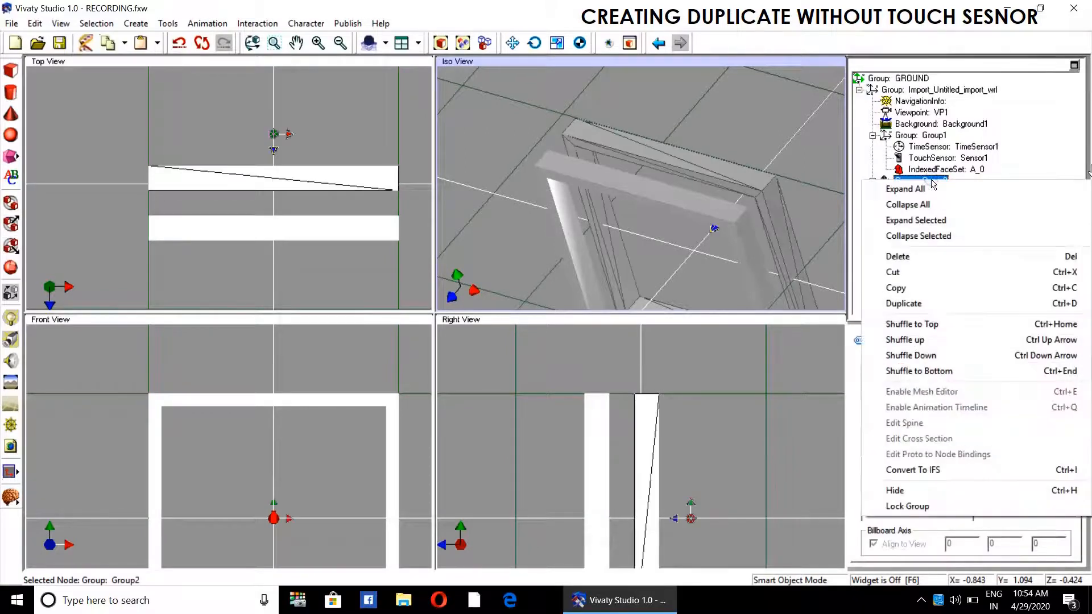
{"action": "left_click", "coordinate": [922, 304]}
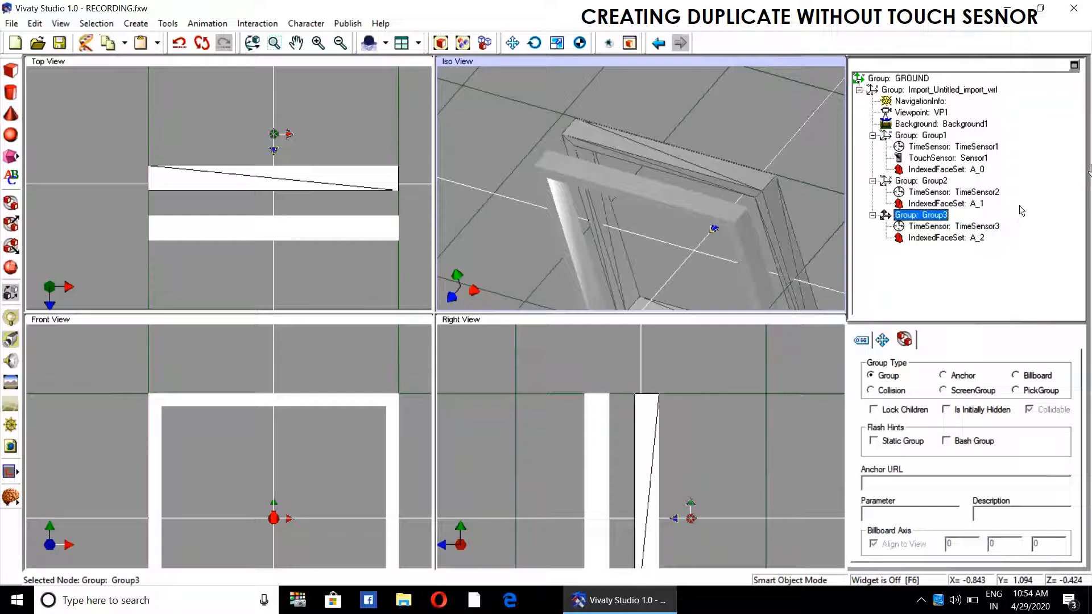
Add TimeSensor3 as another trigger node of touch sensor Sensor1
{"action": "left_click", "coordinate": [949, 159]}
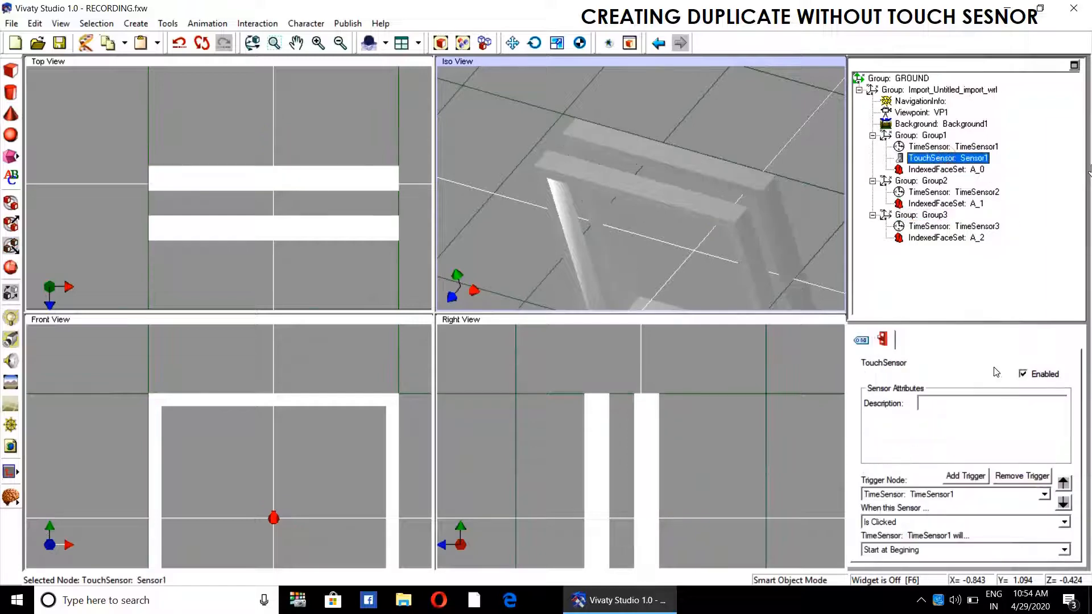
{"action": "left_click", "coordinate": [974, 479]}
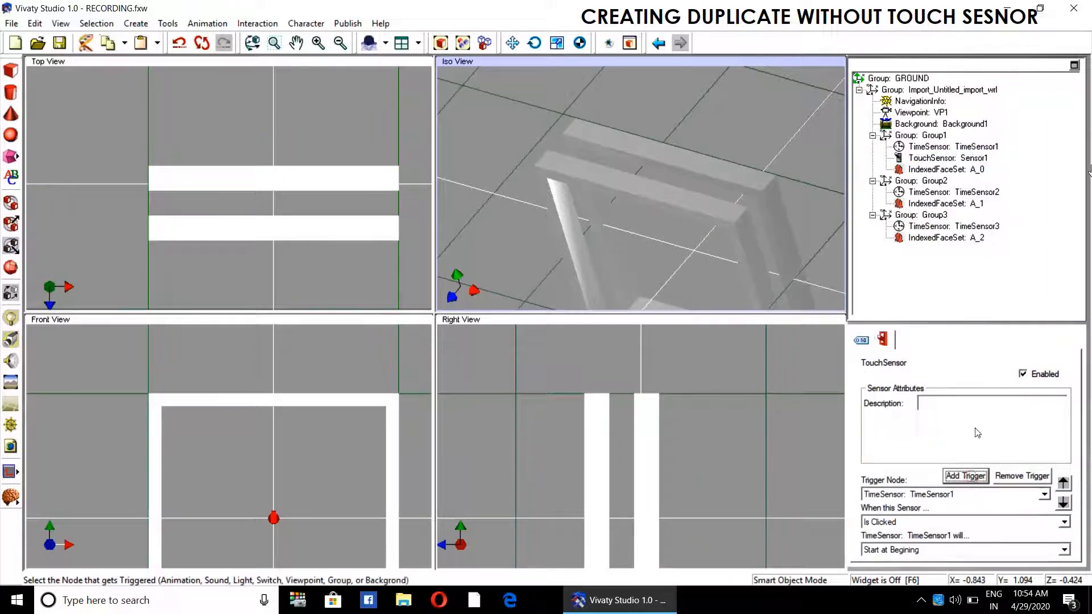
{"action": "left_click", "coordinate": [984, 227]}
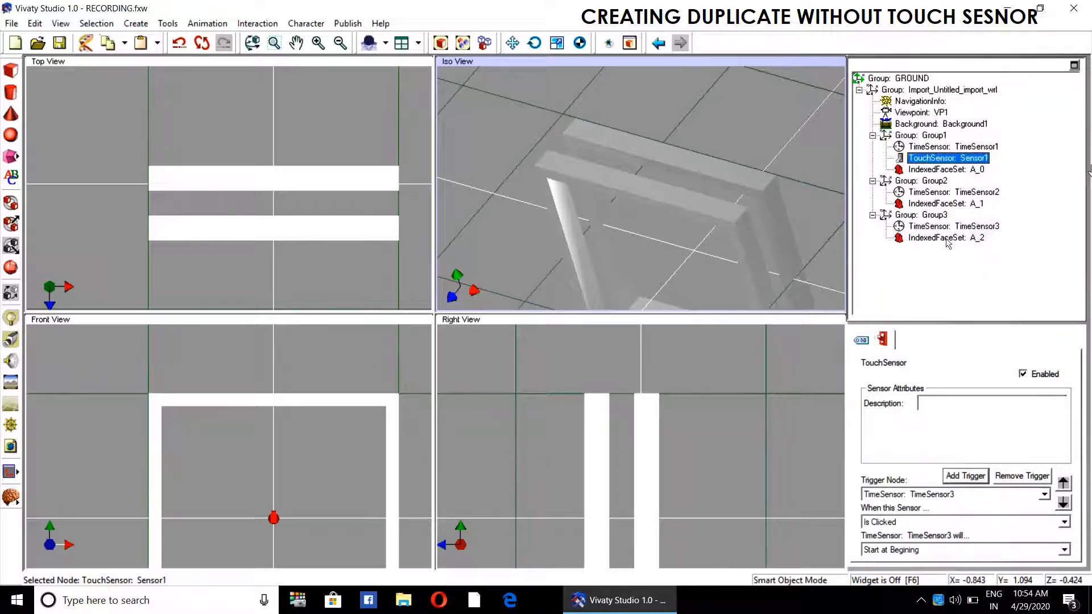
Set the Z translation of Group3 to -0.8
{"action": "left_click", "coordinate": [928, 217]}
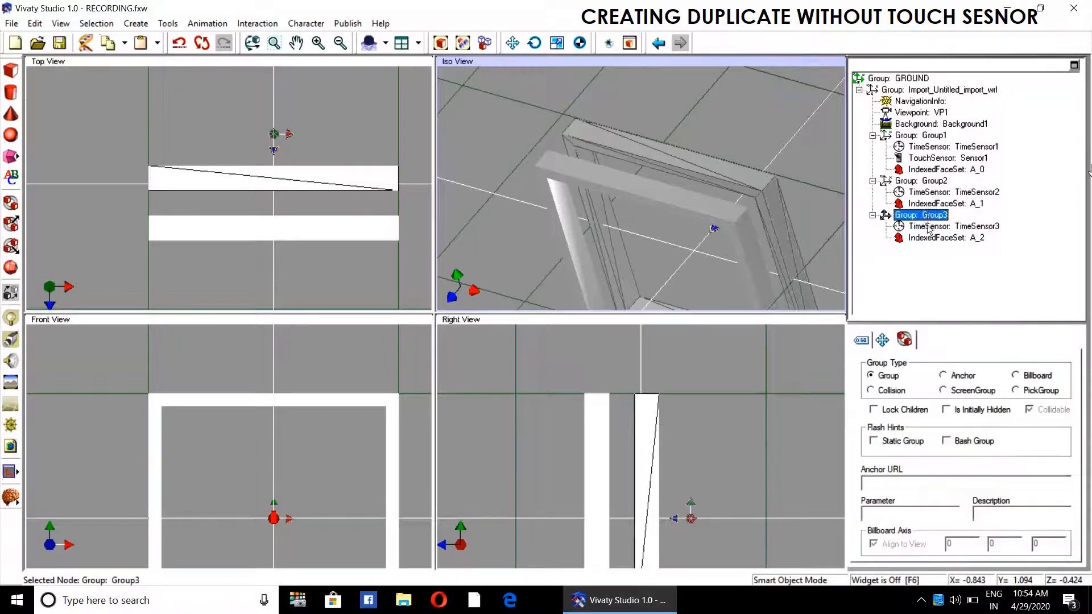
{"action": "left_click", "coordinate": [886, 340]}
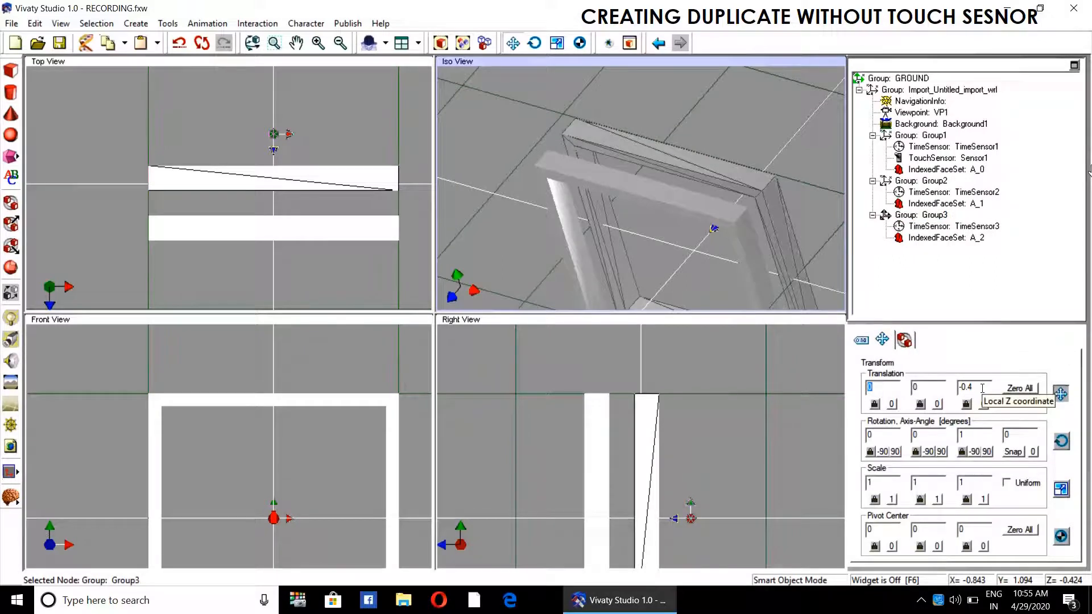
{"action": "left_click", "coordinate": [981, 388]}
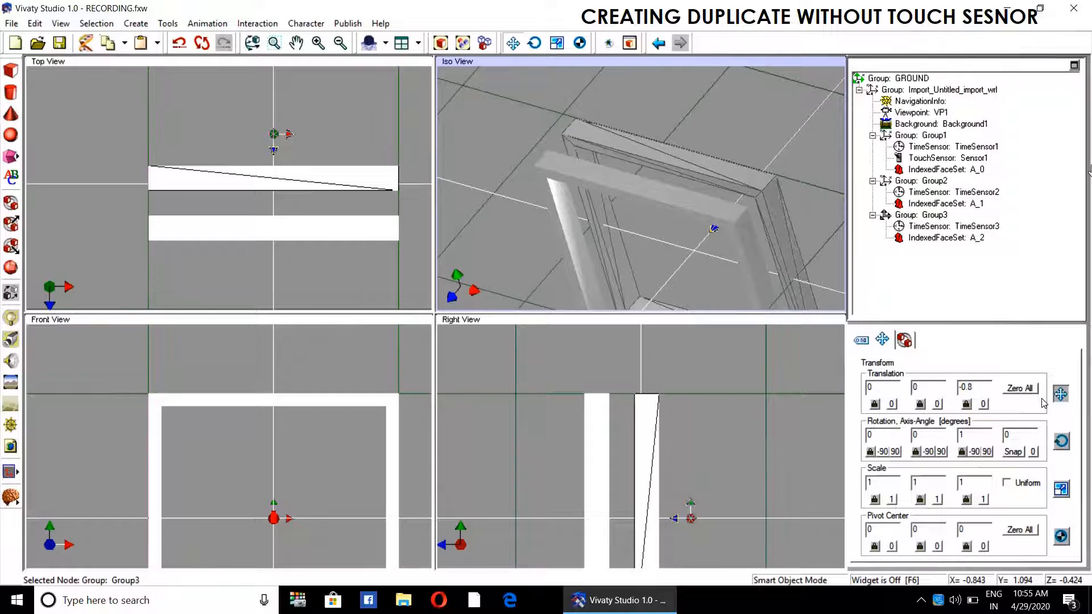
{"action": "key", "text": "Return"}
{"action": "left_click", "coordinate": [824, 117]}
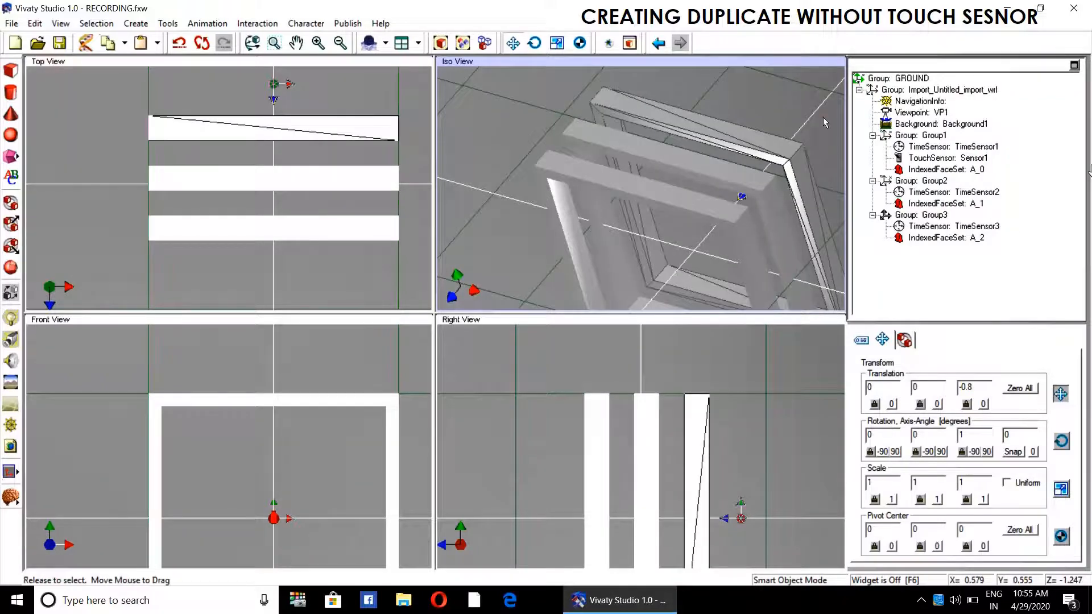
Preview the scene, back away from the three frames in Walk mode, orbit them in Examine mode, and close the preview
{"action": "left_click", "coordinate": [609, 43]}
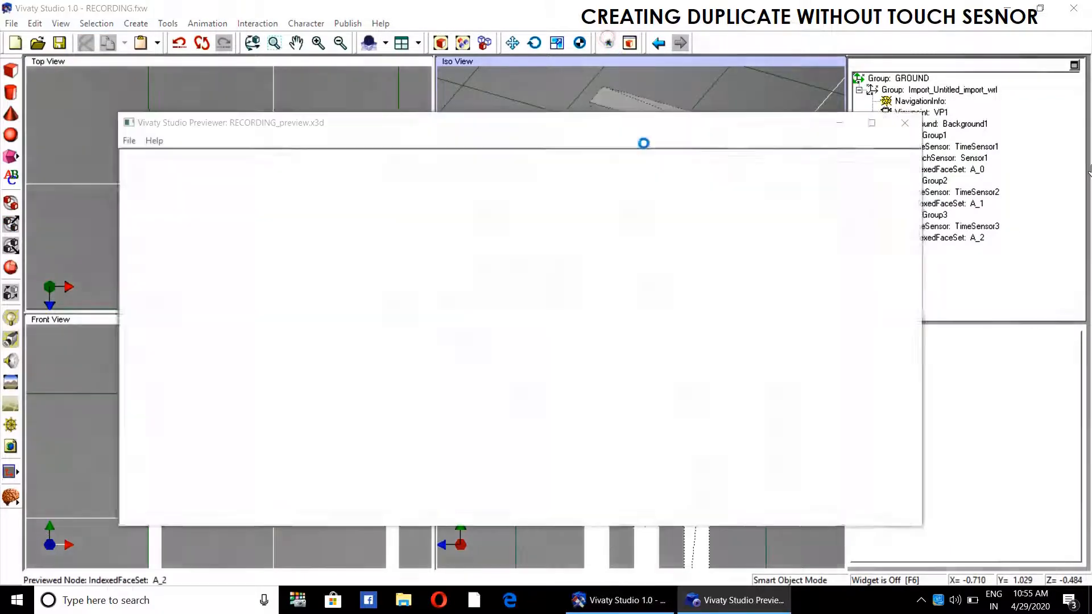
{"action": "right_click", "coordinate": [852, 243]}
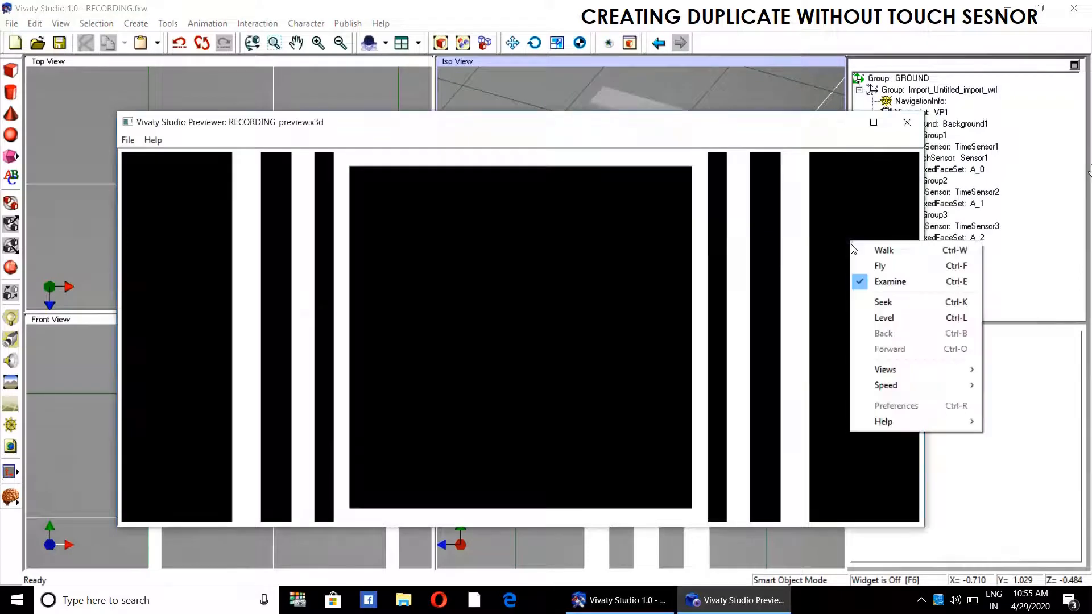
{"action": "left_click", "coordinate": [871, 247]}
{"action": "left_click_drag", "start_coordinate": [859, 221], "coordinate": [842, 362]}
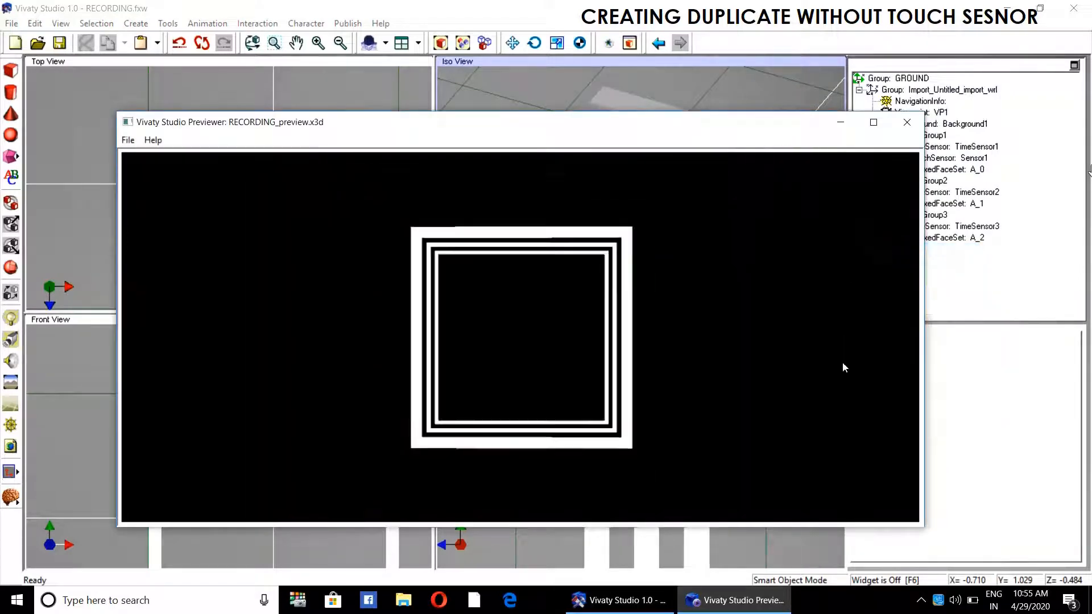
{"action": "right_click", "coordinate": [721, 276]}
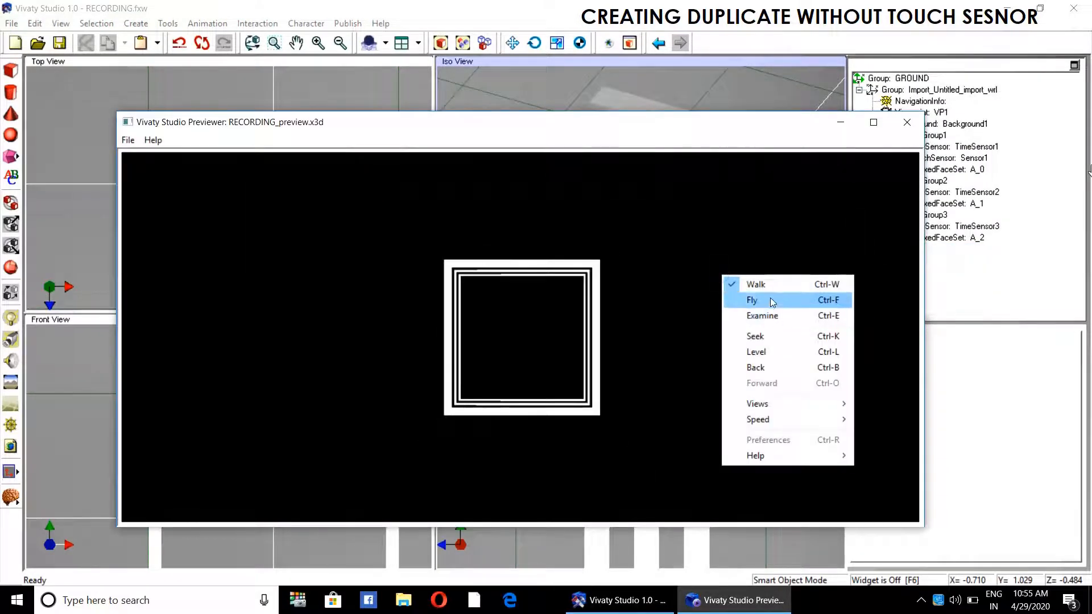
{"action": "left_click", "coordinate": [762, 315]}
{"action": "left_click_drag", "start_coordinate": [719, 315], "coordinate": [622, 406]}
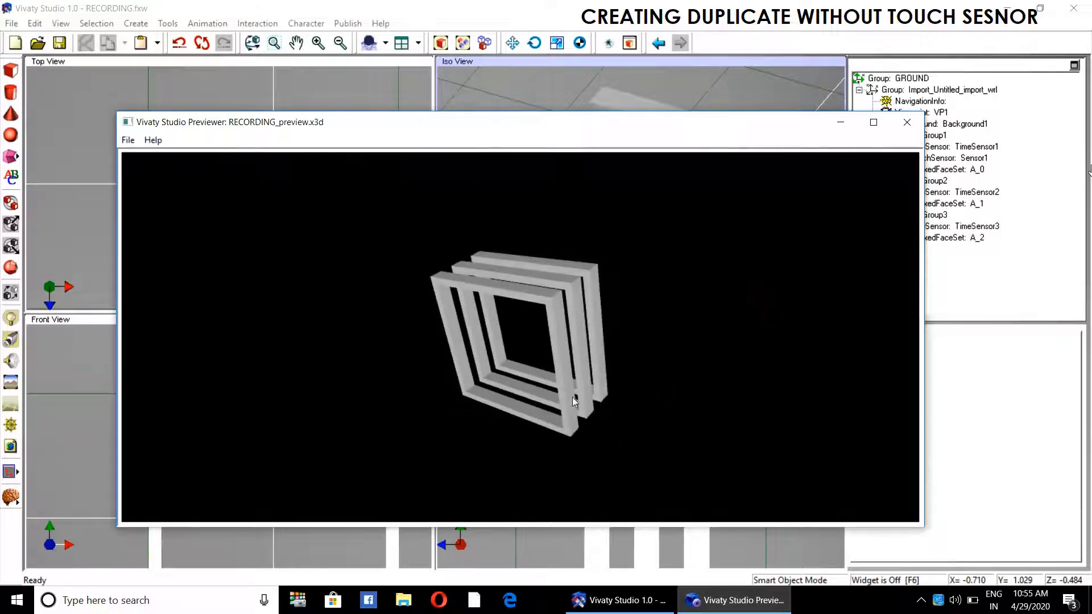
{"action": "left_click_drag", "start_coordinate": [558, 375], "coordinate": [653, 379]}
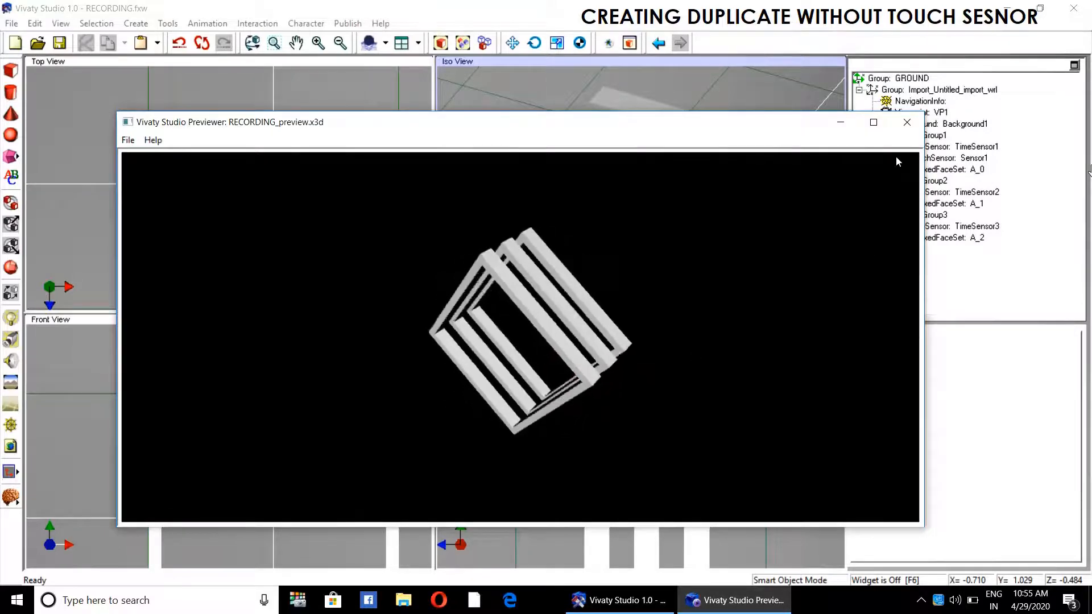
{"action": "left_click", "coordinate": [908, 123]}
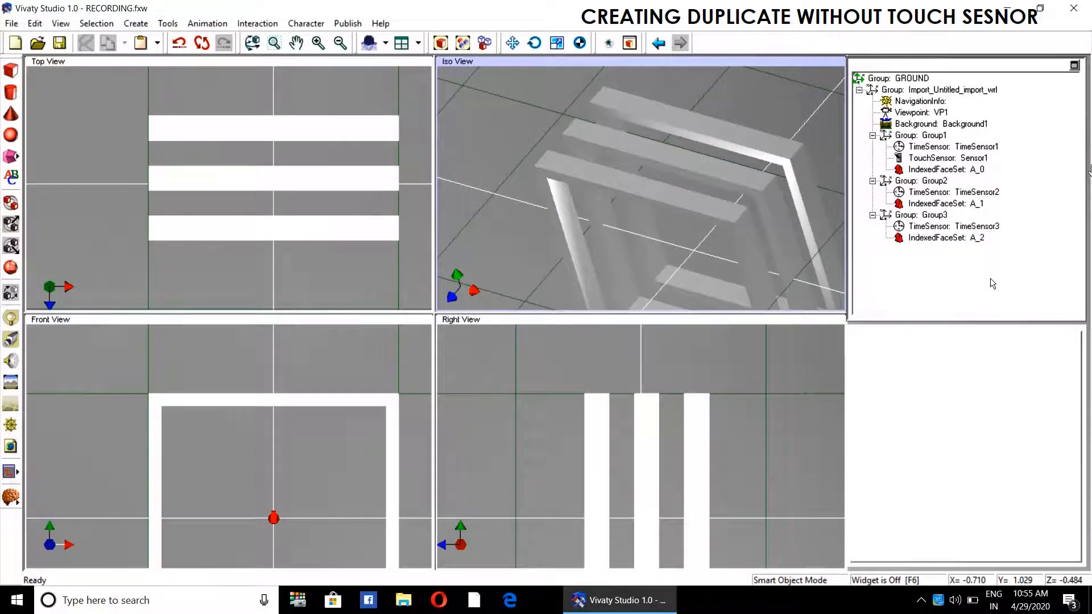
Duplicate Group3 with its time sensor and frame, and set the copy's Z translation to -1.2
{"action": "left_click", "coordinate": [931, 218]}
{"action": "right_click", "coordinate": [930, 218]}
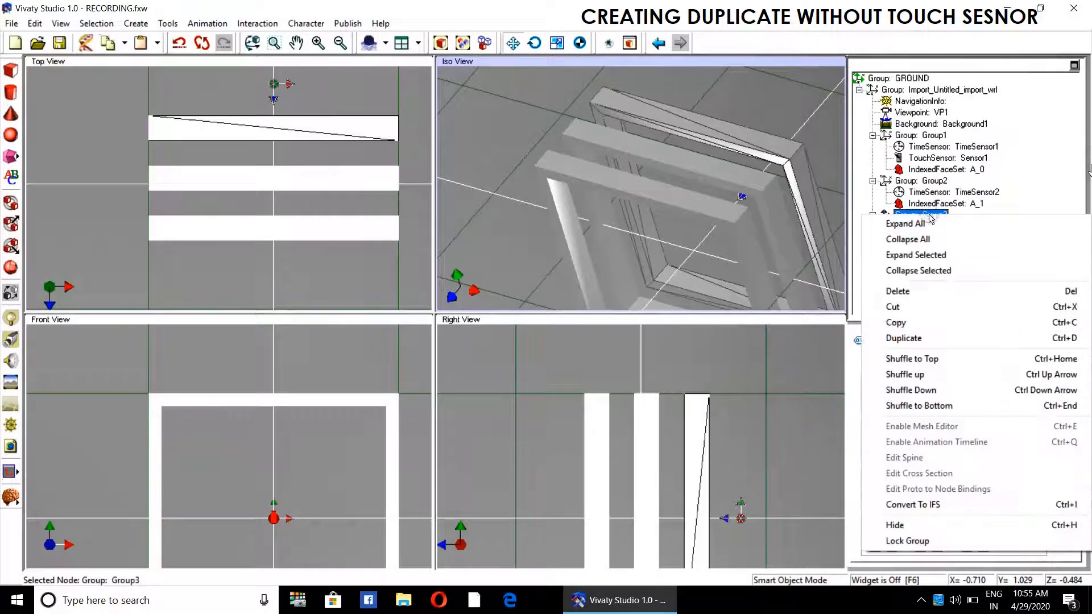
{"action": "left_click", "coordinate": [926, 338]}
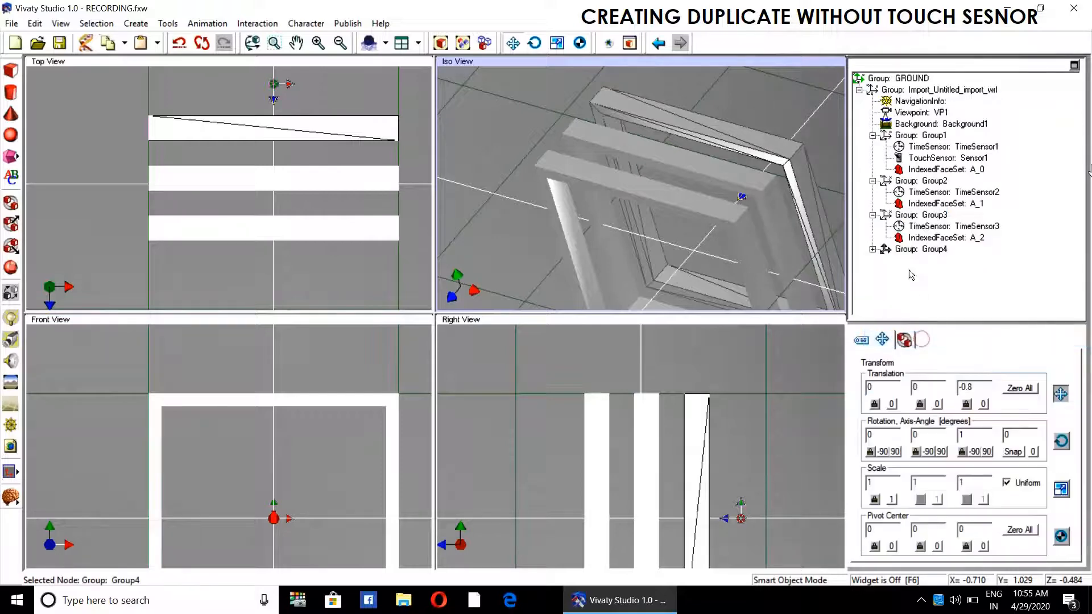
{"action": "left_click", "coordinate": [873, 250]}
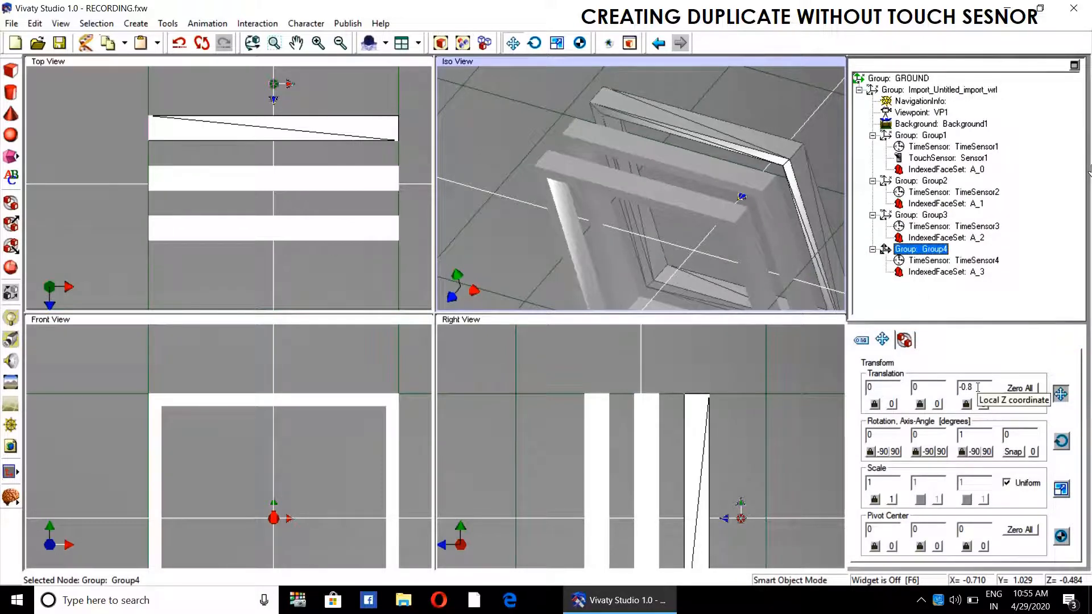
{"action": "left_click", "coordinate": [978, 386]}
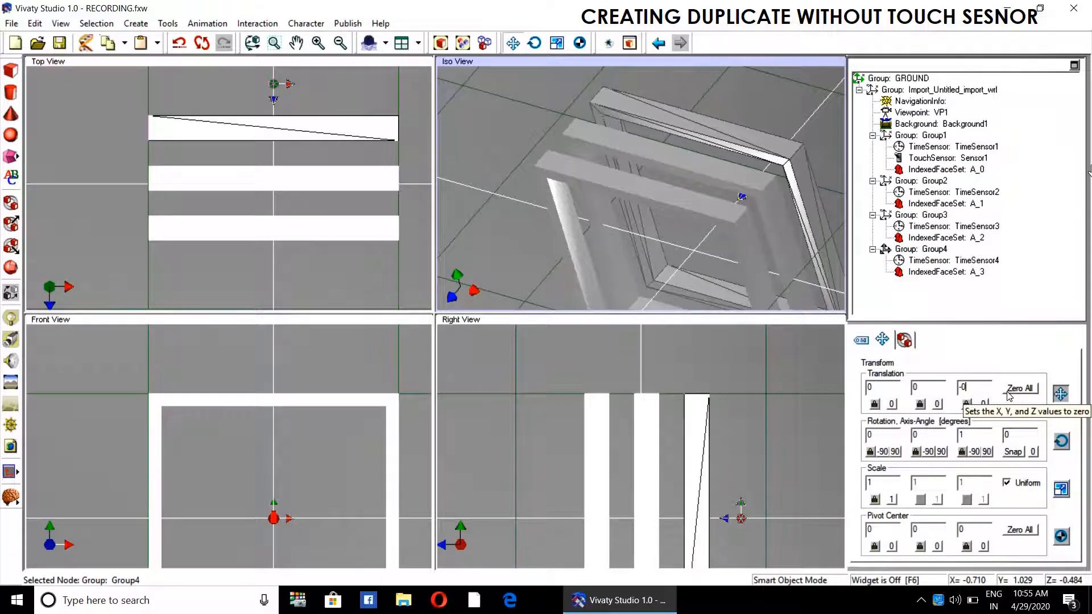
{"action": "type", "text": ".2"}
{"action": "key", "text": "Return"}
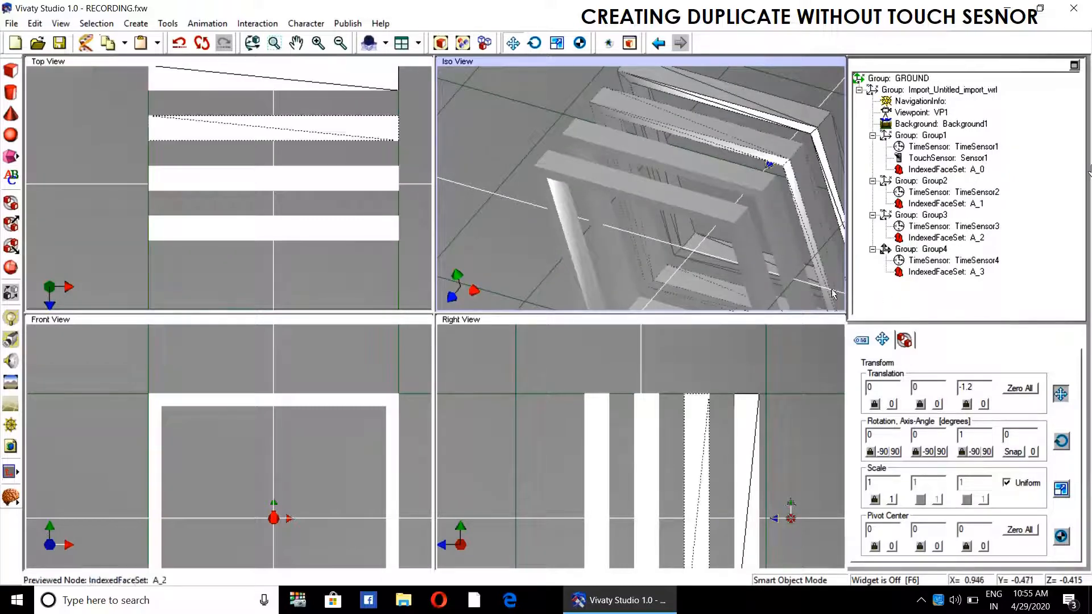
{"action": "left_click", "coordinate": [511, 223]}
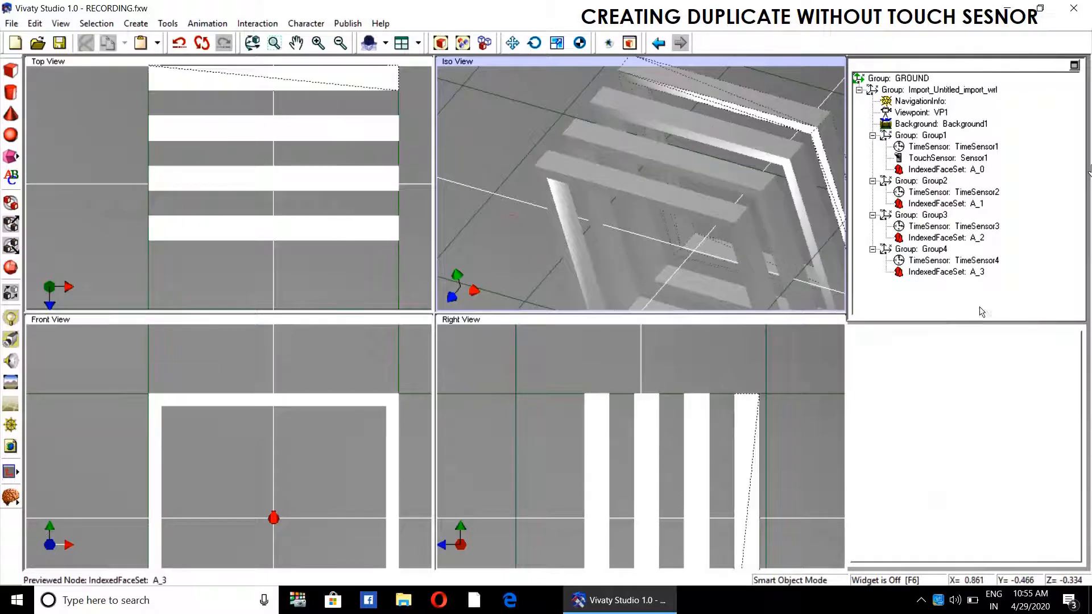
Duplicate Group4 with its time sensor and frame, and set the copy's Z translation to -1.6
{"action": "left_click", "coordinate": [928, 252]}
{"action": "right_click", "coordinate": [928, 252]}
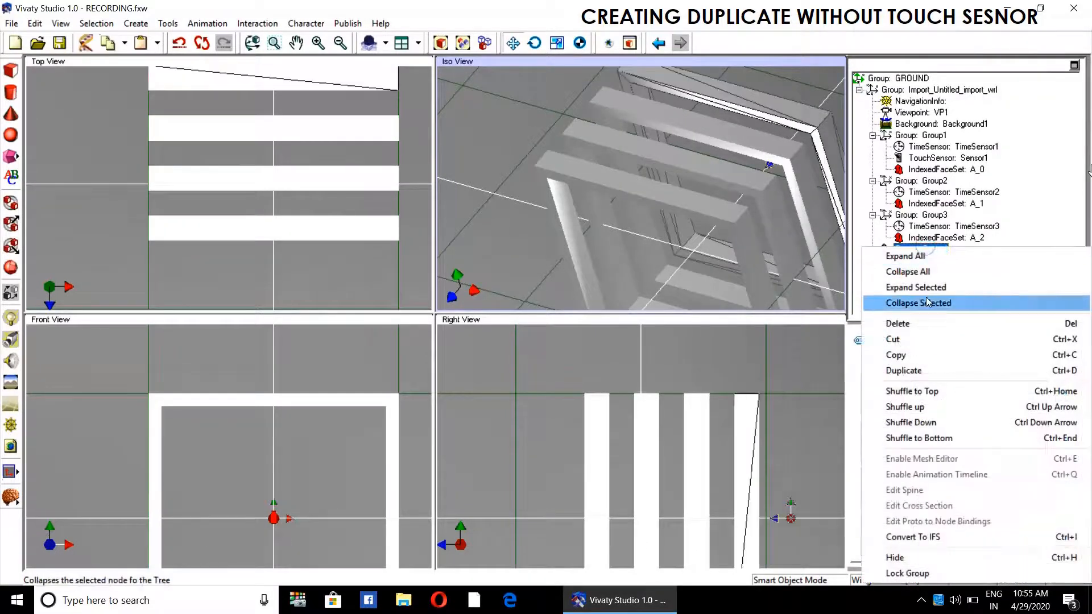
{"action": "left_click", "coordinate": [927, 370]}
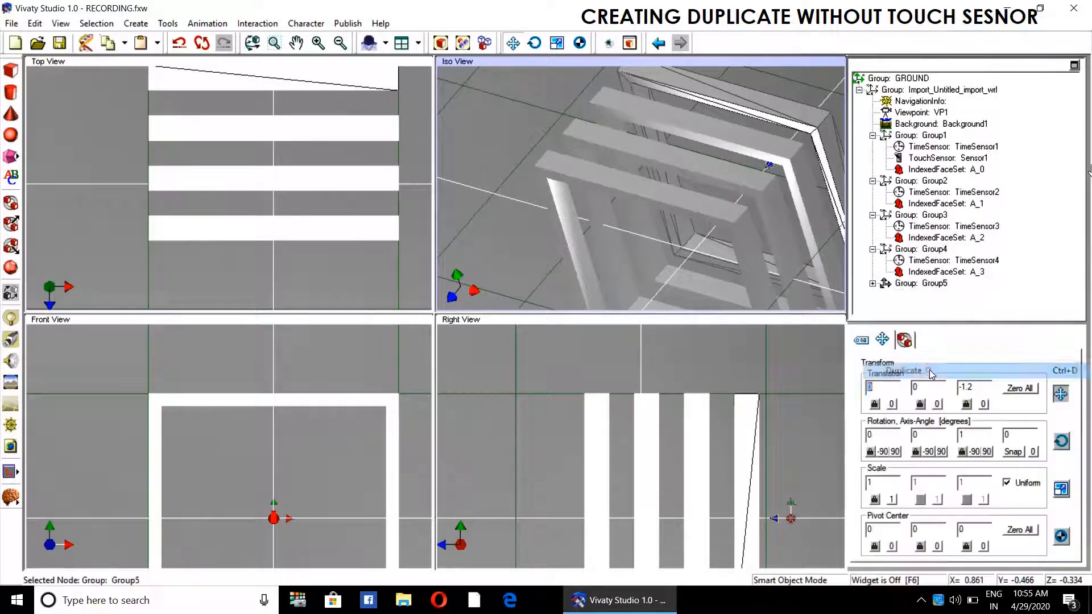
{"action": "left_click", "coordinate": [872, 283]}
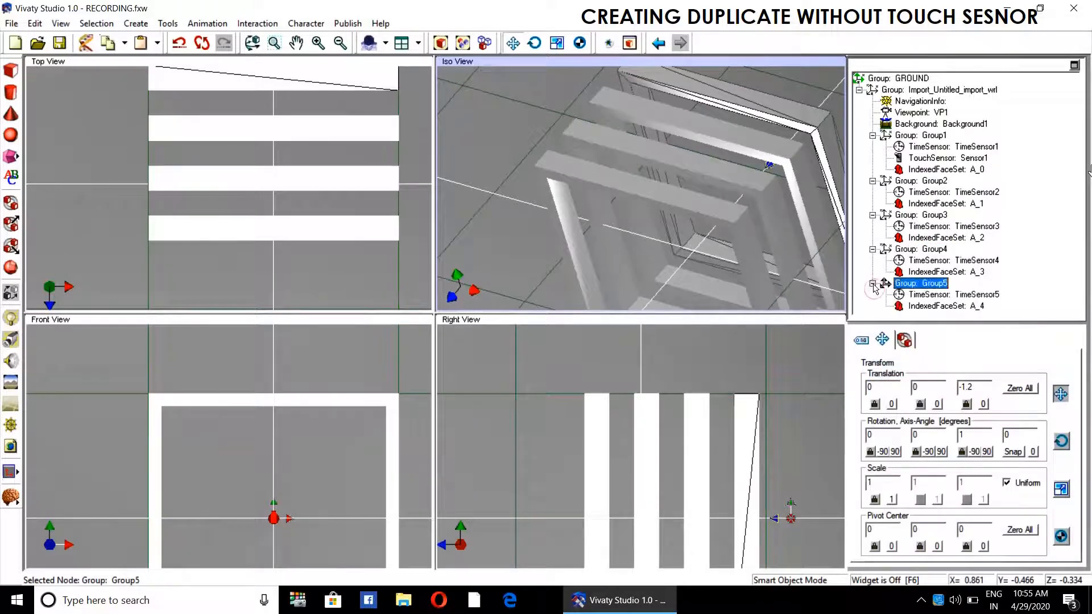
{"action": "left_click", "coordinate": [980, 388]}
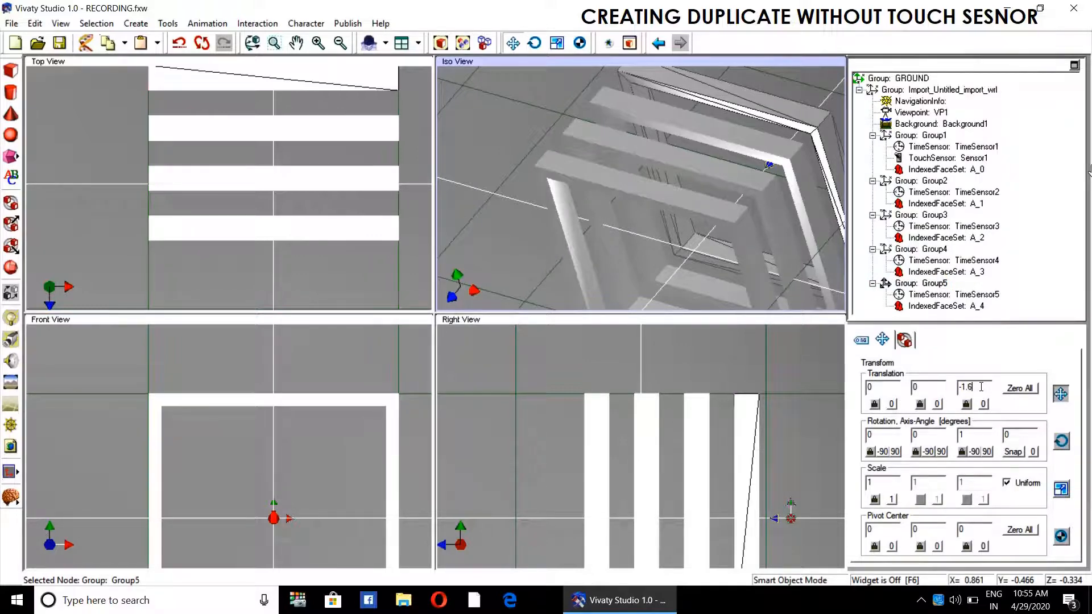
{"action": "key", "text": "Return"}
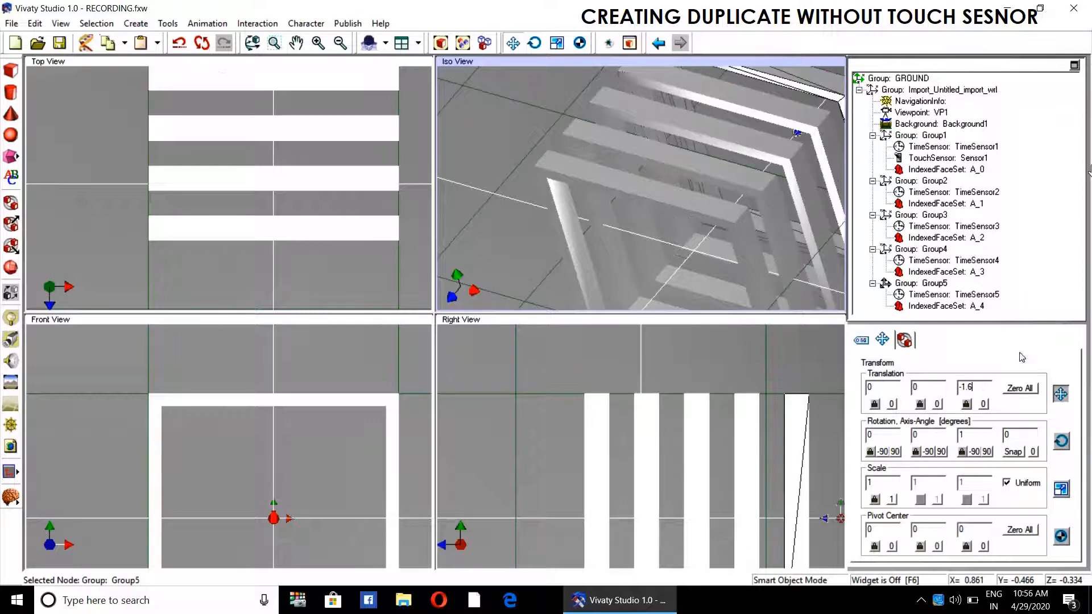
{"action": "left_click", "coordinate": [1048, 283]}
Duplicate Group5 with its time sensor and frame, and set the copy's Z translation to -2
{"action": "right_click", "coordinate": [926, 288]}
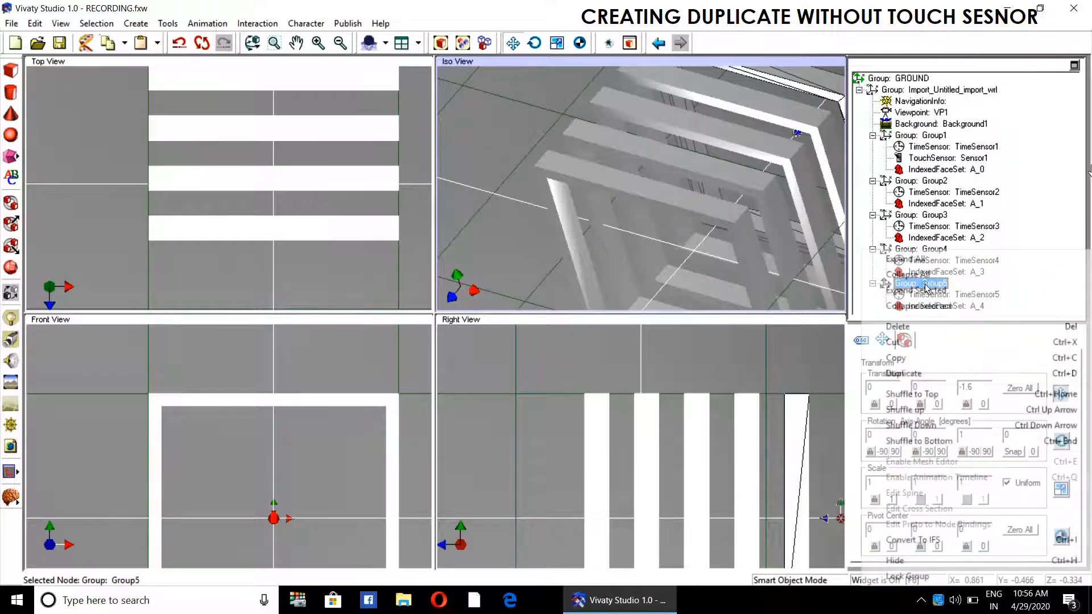
{"action": "left_click", "coordinate": [910, 373]}
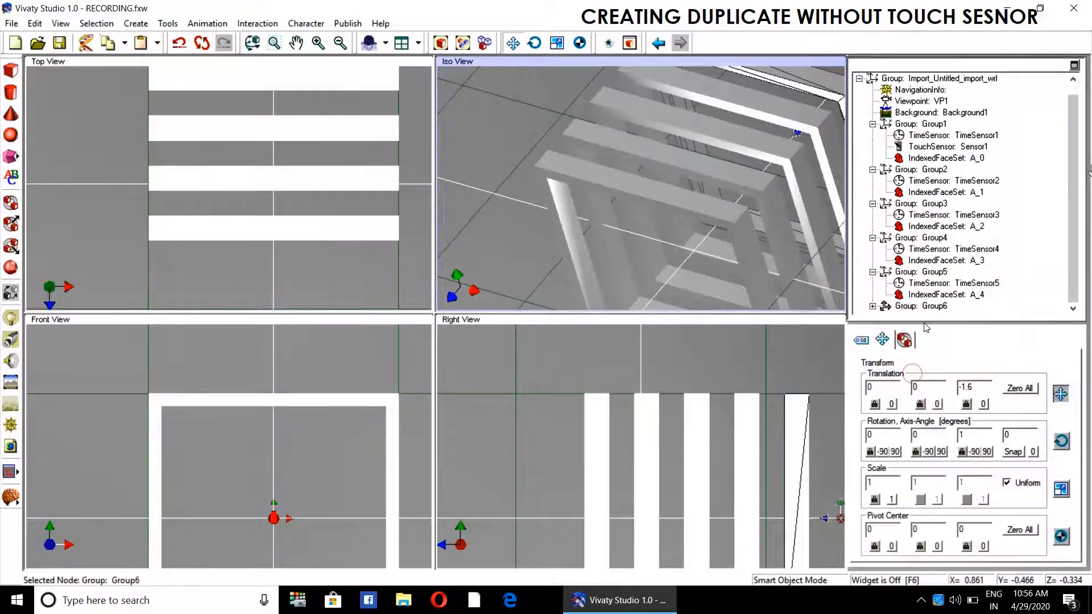
{"action": "left_click", "coordinate": [873, 306]}
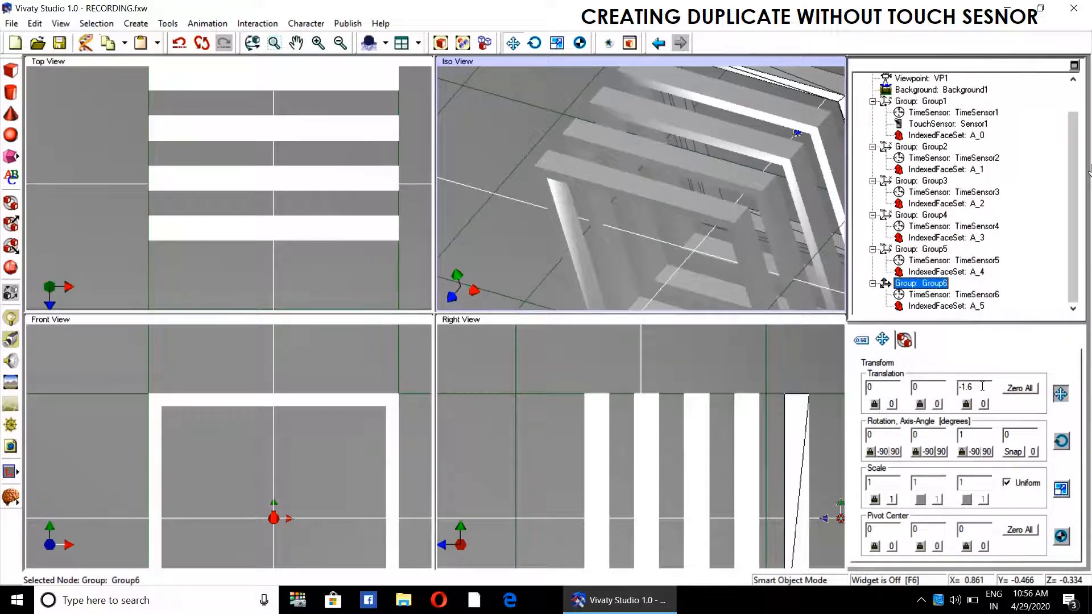
{"action": "left_click", "coordinate": [983, 387]}
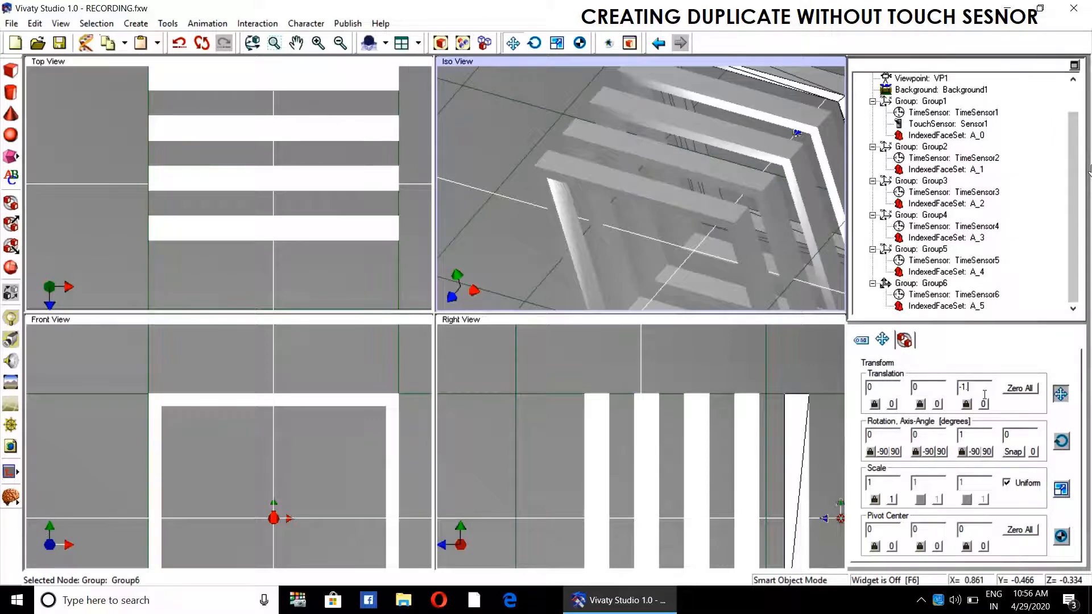
{"action": "type", "text": "2"}
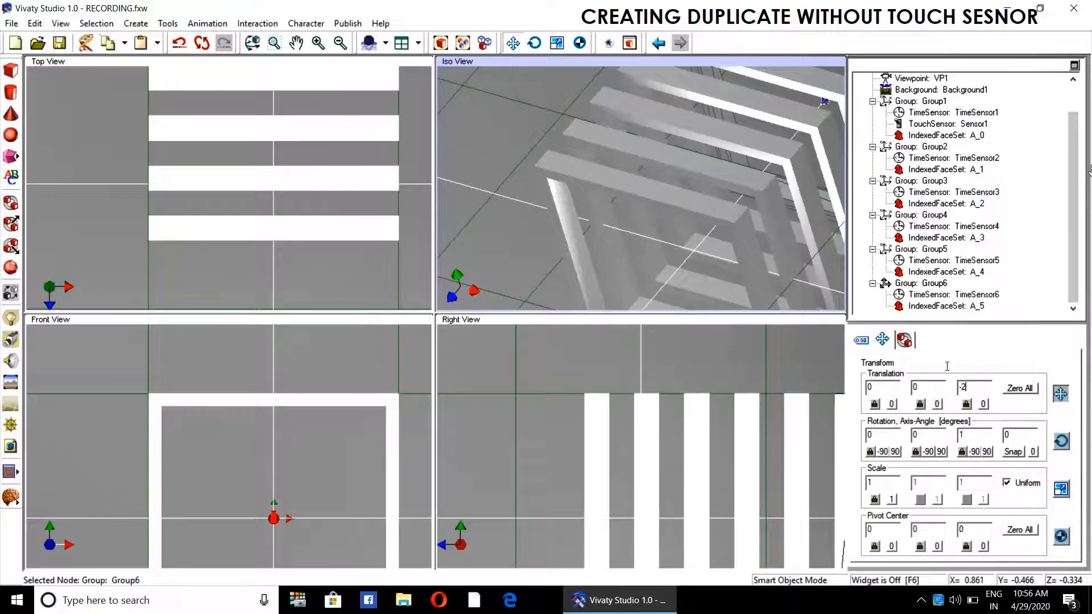
{"action": "left_click", "coordinate": [673, 327]}
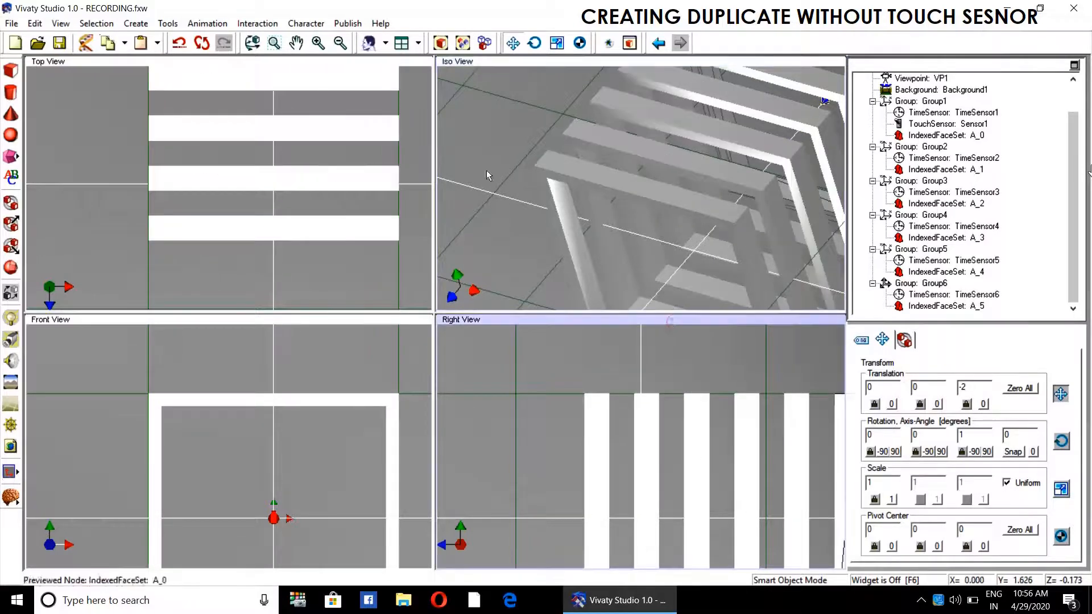
{"action": "left_click", "coordinate": [450, 45]}
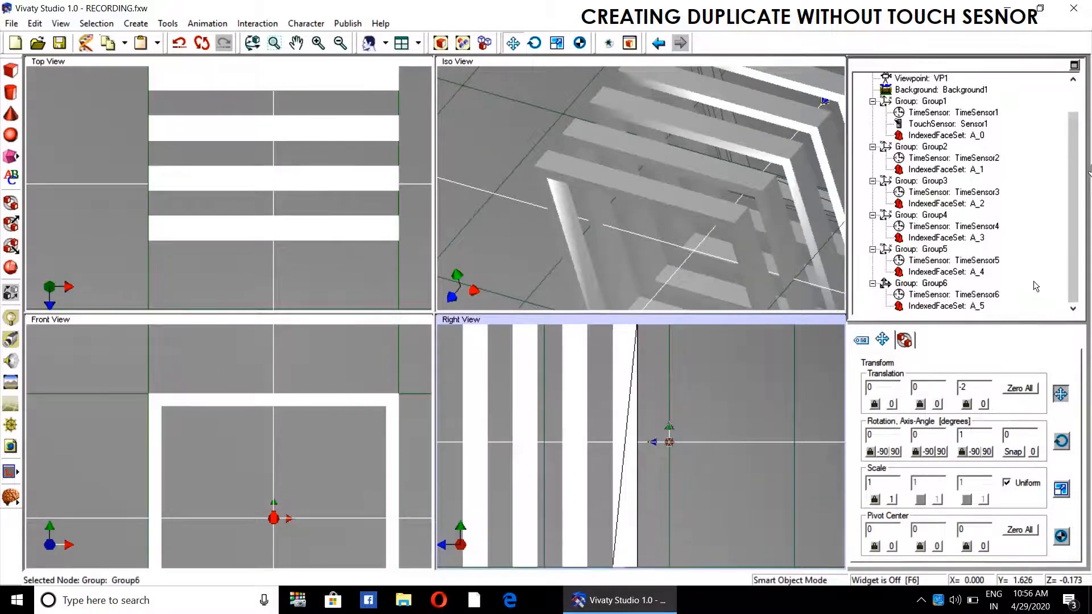
{"action": "left_click", "coordinate": [1068, 257]}
Duplicate Group6 with its time sensor and frame, and set the copy's Z translation to -2.4
{"action": "right_click", "coordinate": [917, 286]}
{"action": "left_click", "coordinate": [917, 374]}
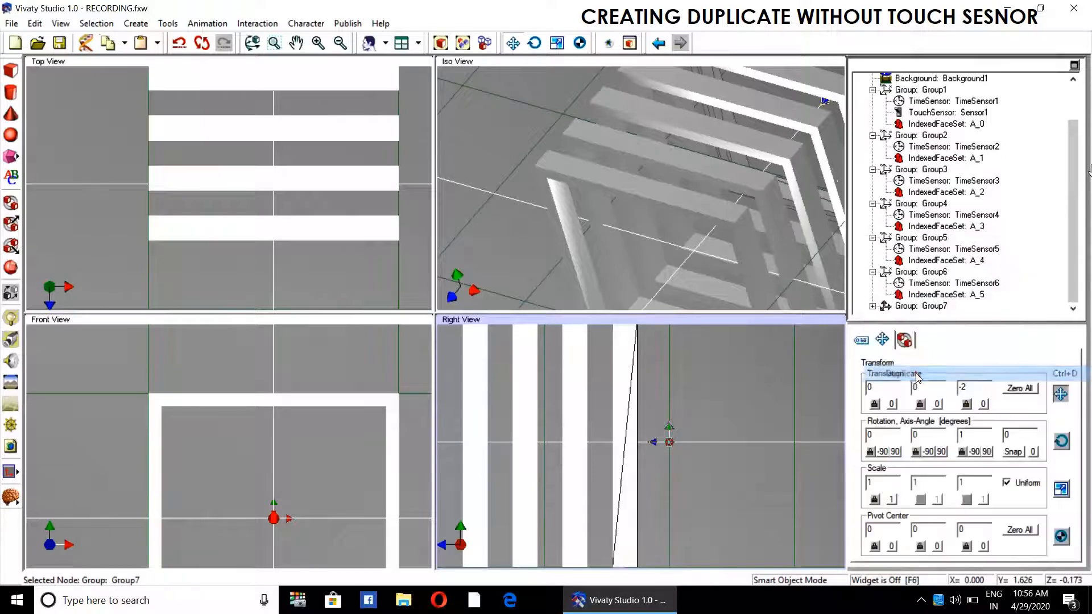
{"action": "left_click", "coordinate": [873, 307]}
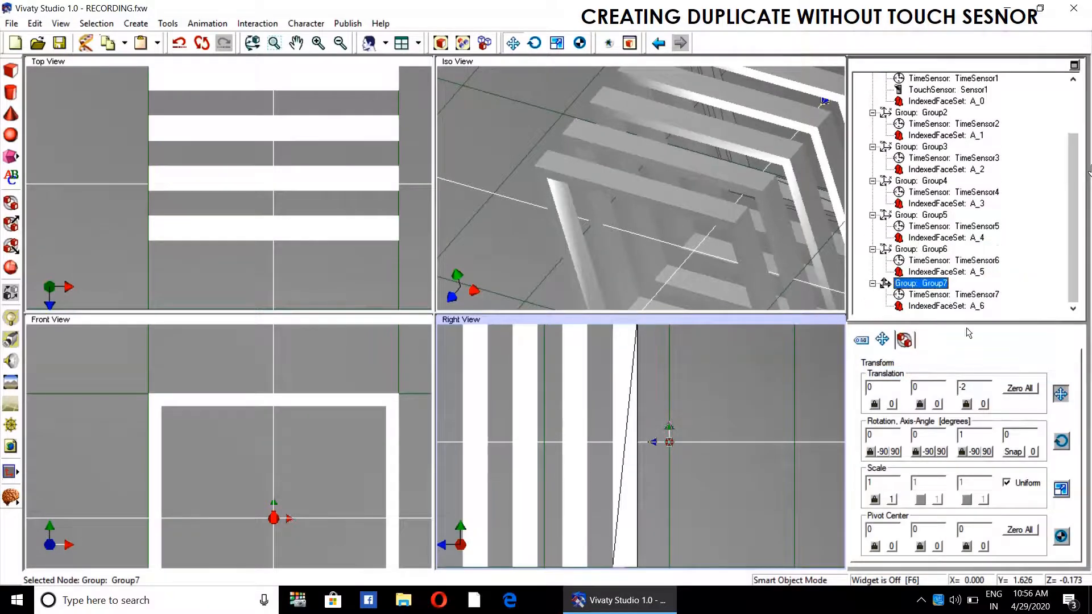
{"action": "left_click", "coordinate": [974, 384]}
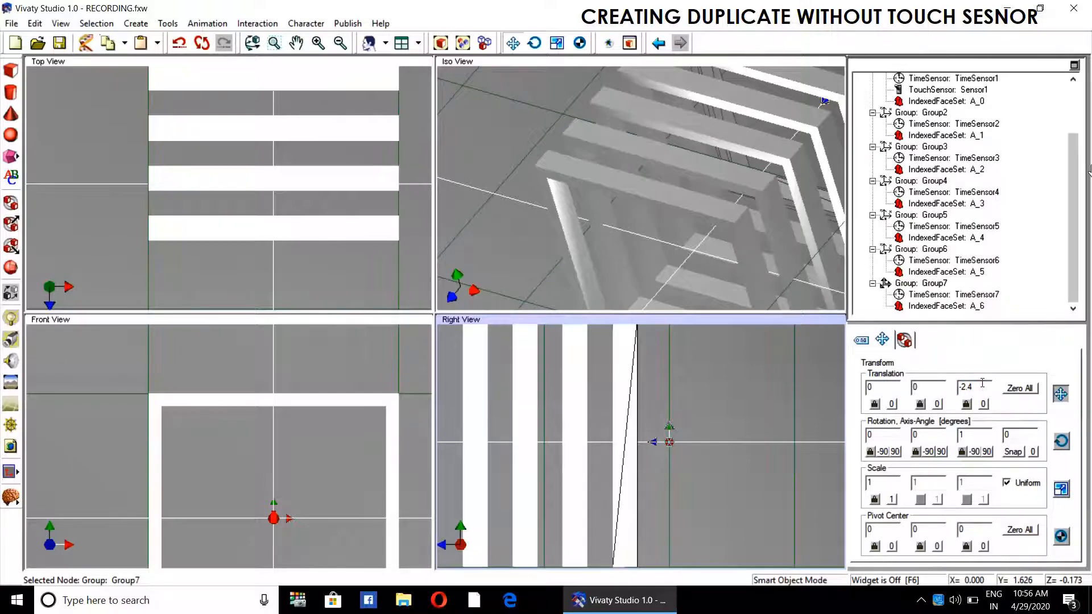
{"action": "key", "text": "Return"}
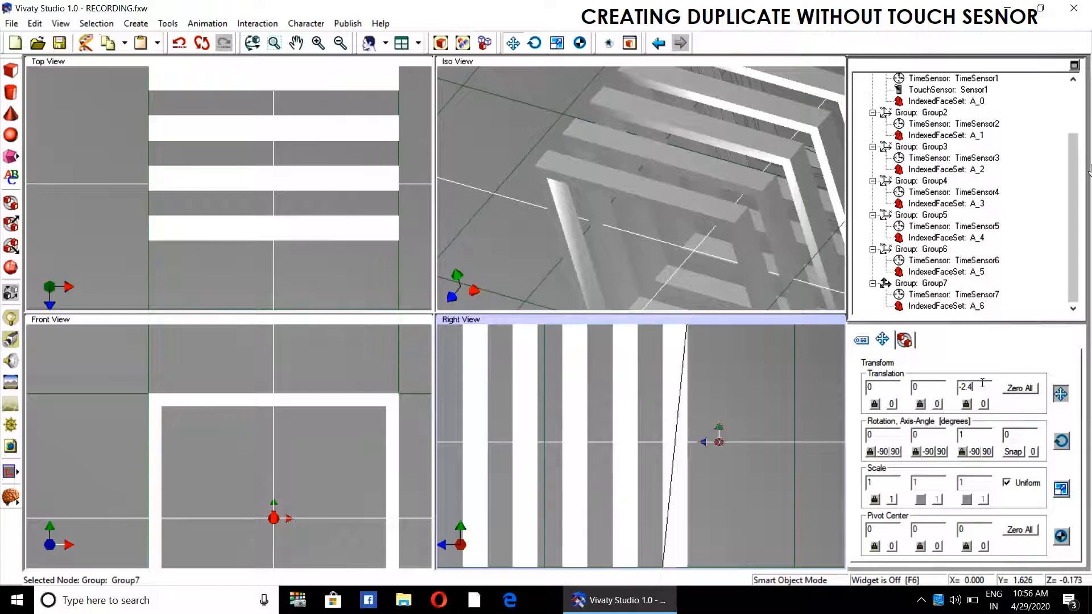
Duplicate Group7 with its time sensor and frame, and set the copy's Z translation to -2.8
{"action": "right_click", "coordinate": [933, 290]}
{"action": "left_click", "coordinate": [939, 374]}
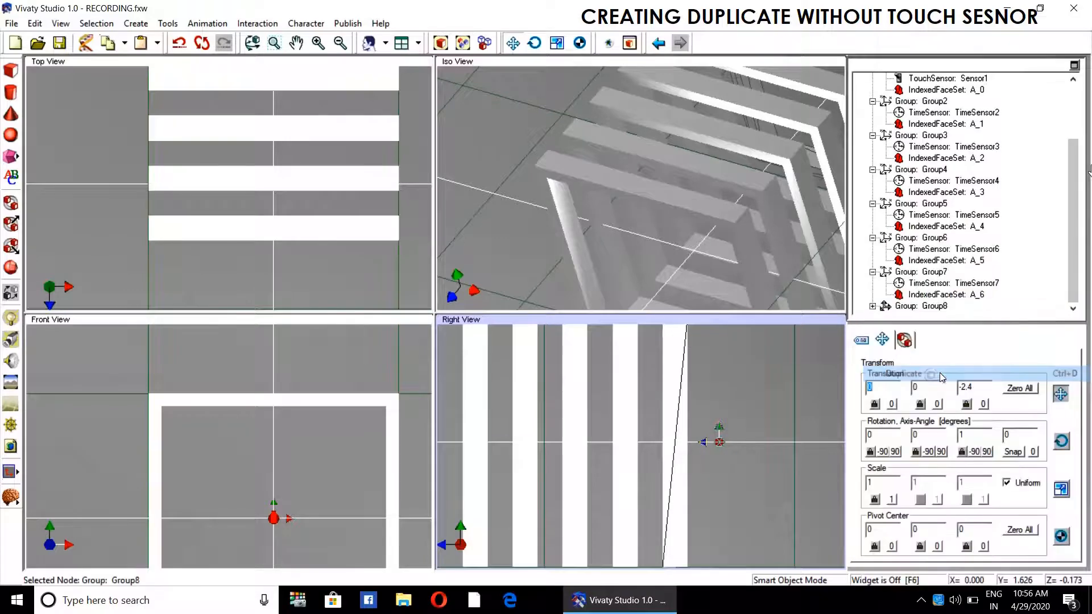
{"action": "left_click", "coordinate": [873, 306]}
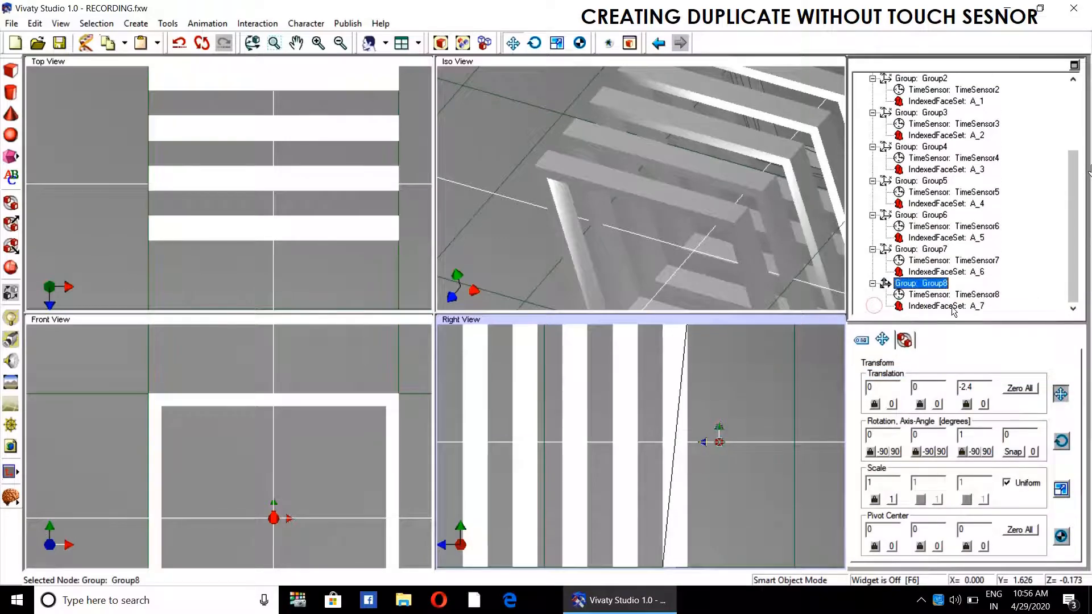
{"action": "left_click", "coordinate": [980, 387]}
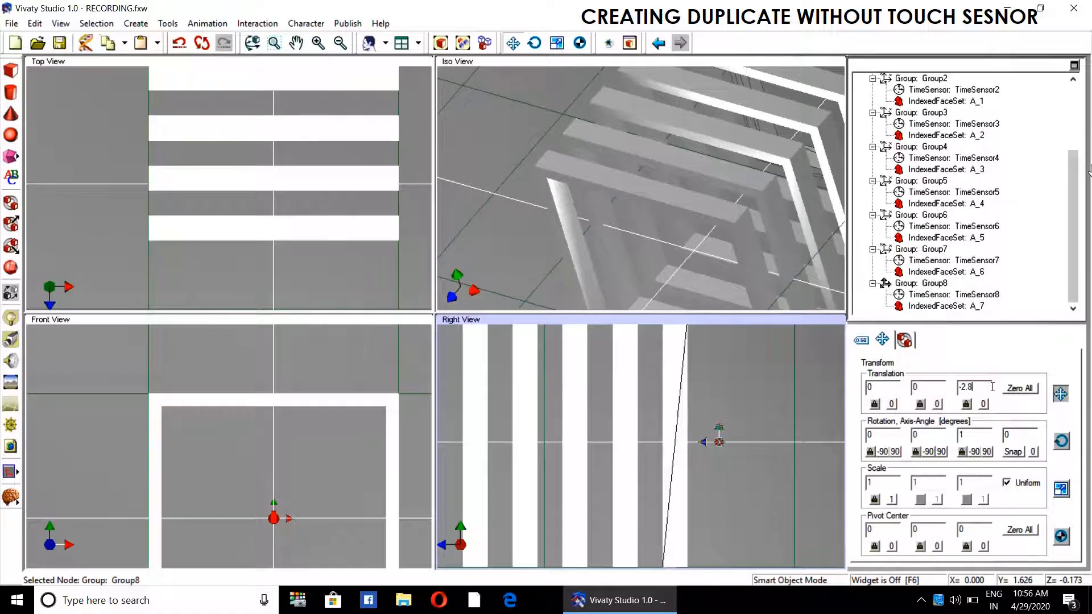
{"action": "type", "text": "8"}
{"action": "key", "text": "Return"}
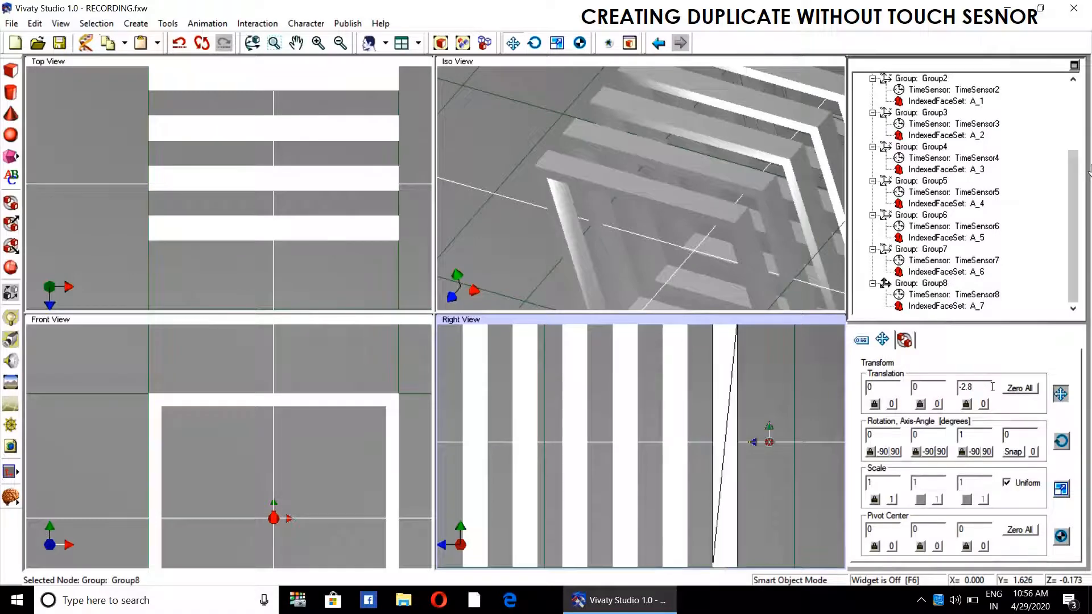
Duplicate Group8 with its time sensor and frame, and set the copy's Z translation to -3.2
{"action": "right_click", "coordinate": [933, 283]}
{"action": "left_click", "coordinate": [921, 373]}
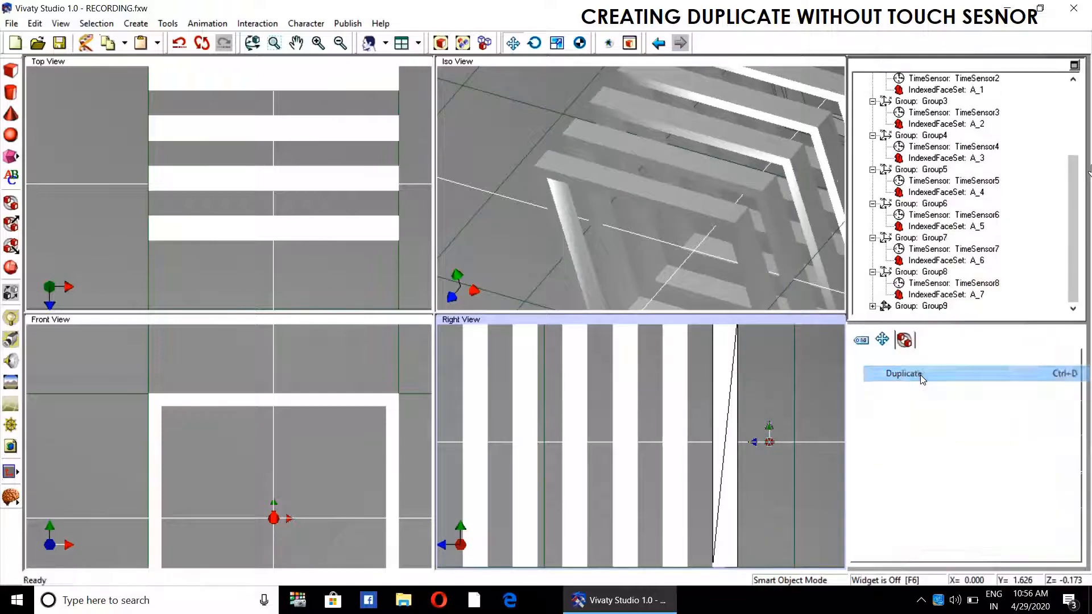
{"action": "left_click", "coordinate": [873, 306]}
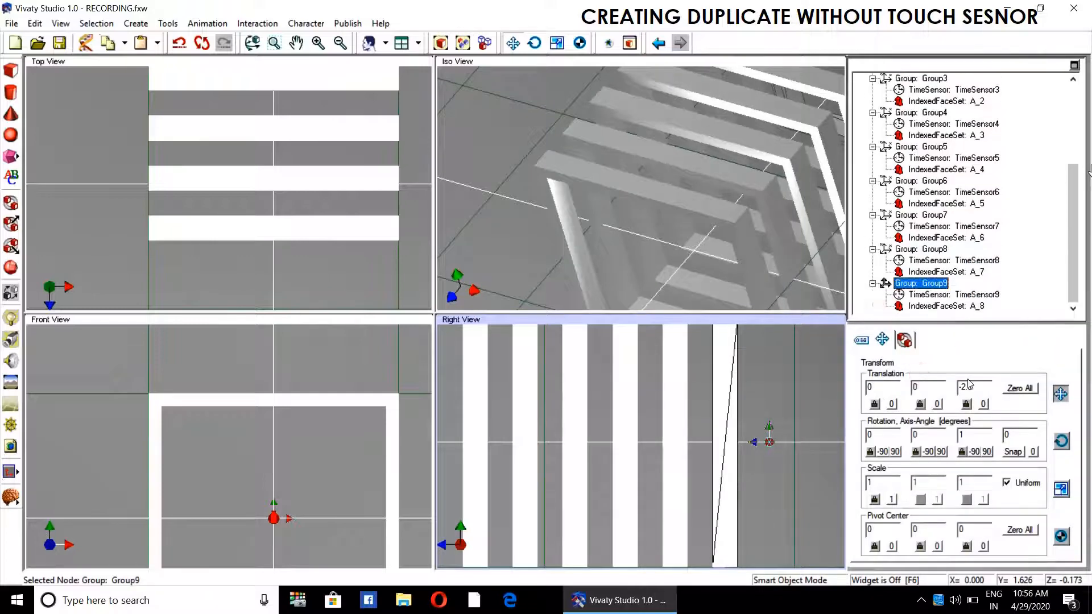
{"action": "double_click", "coordinate": [975, 386]}
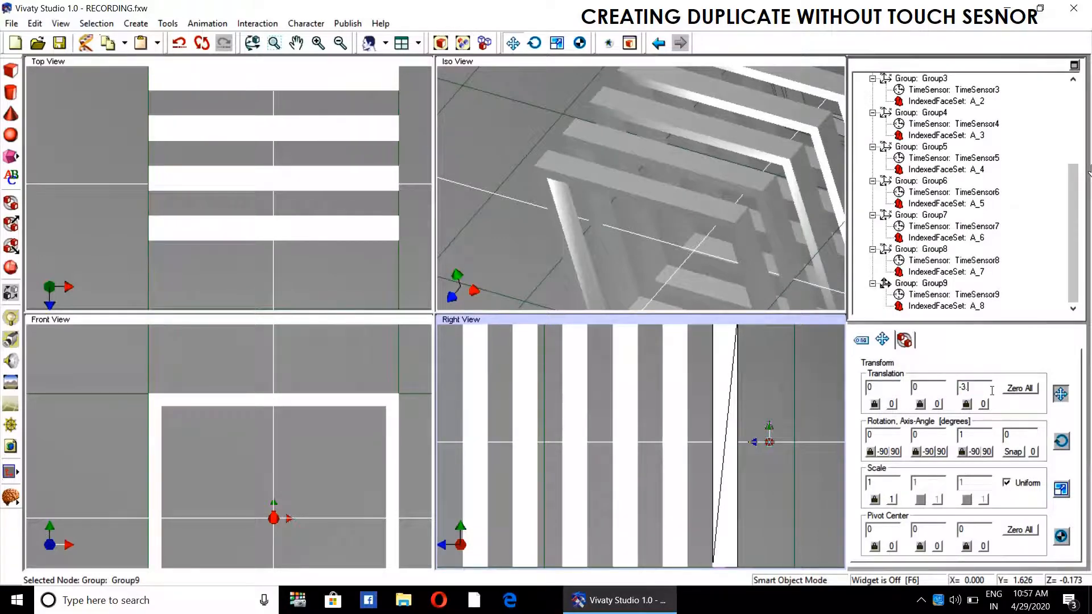
{"action": "type", "text": "-3.2"}
{"action": "key", "text": "Return"}
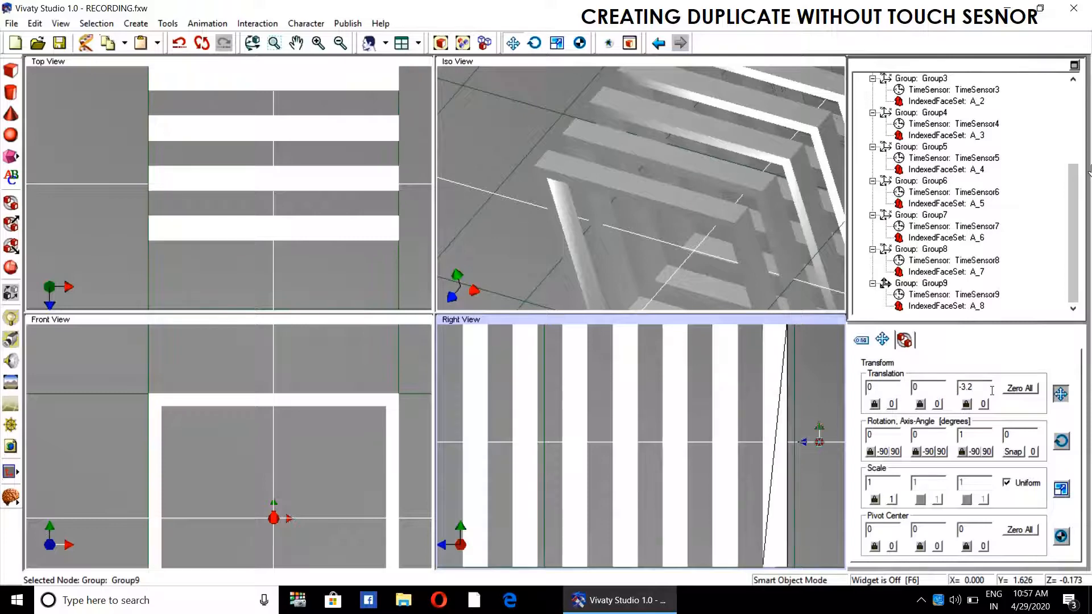
{"action": "left_click", "coordinate": [1041, 255]}
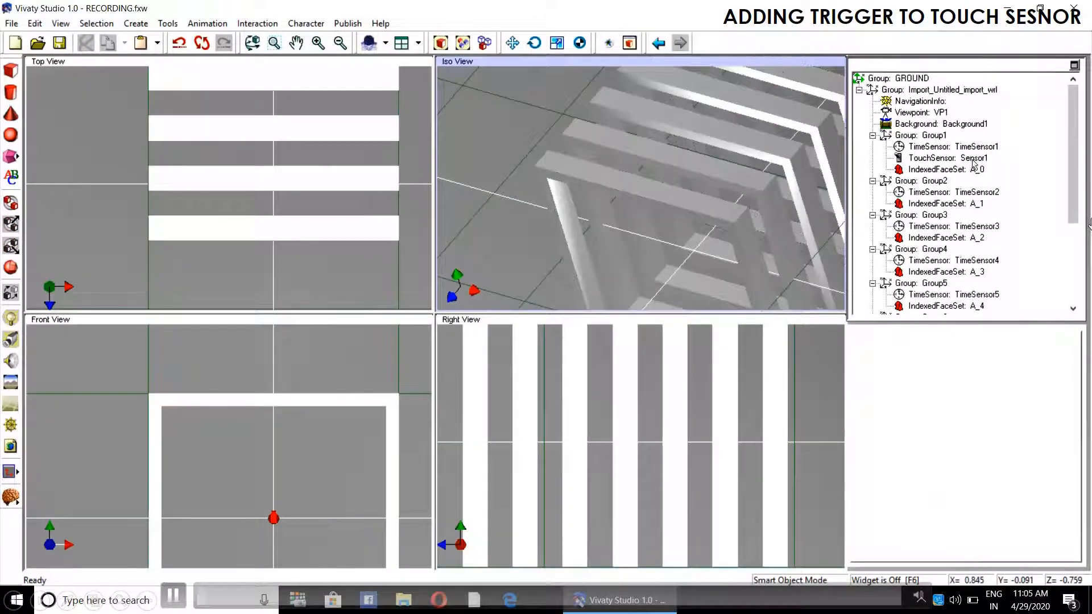
Check the trigger nodes of touch sensor Sensor1 and add TimeSensor4 as a new trigger
{"action": "left_click", "coordinate": [973, 159]}
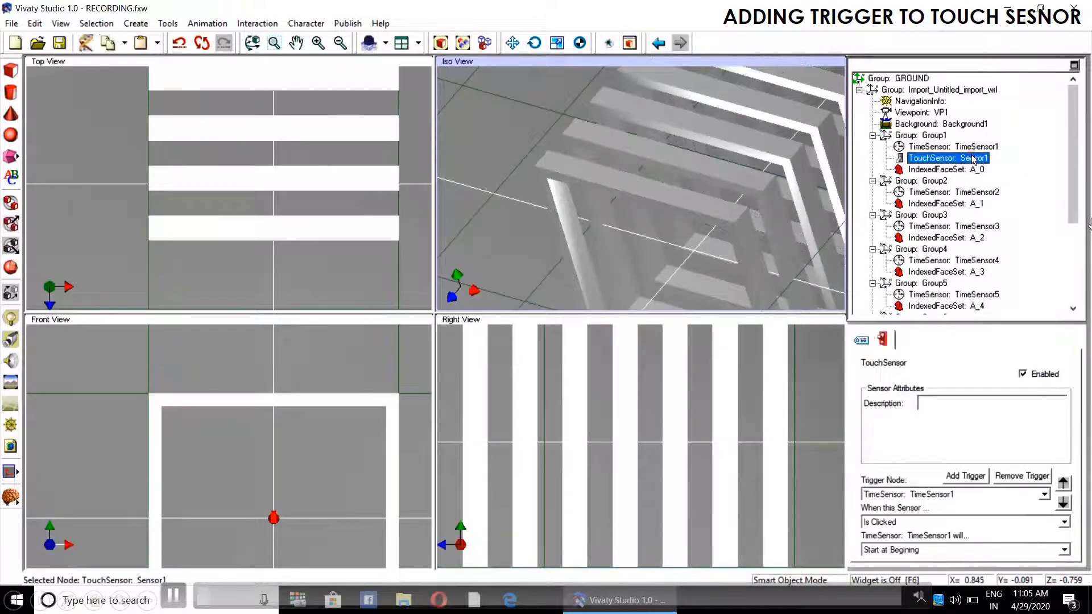
{"action": "left_click", "coordinate": [1045, 495]}
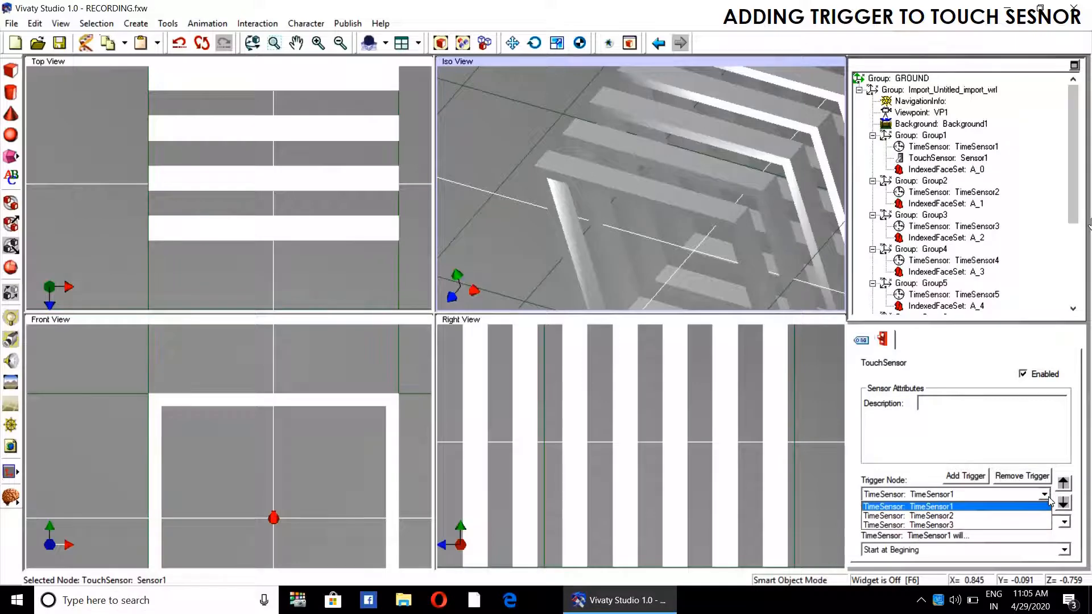
{"action": "left_click", "coordinate": [1050, 497]}
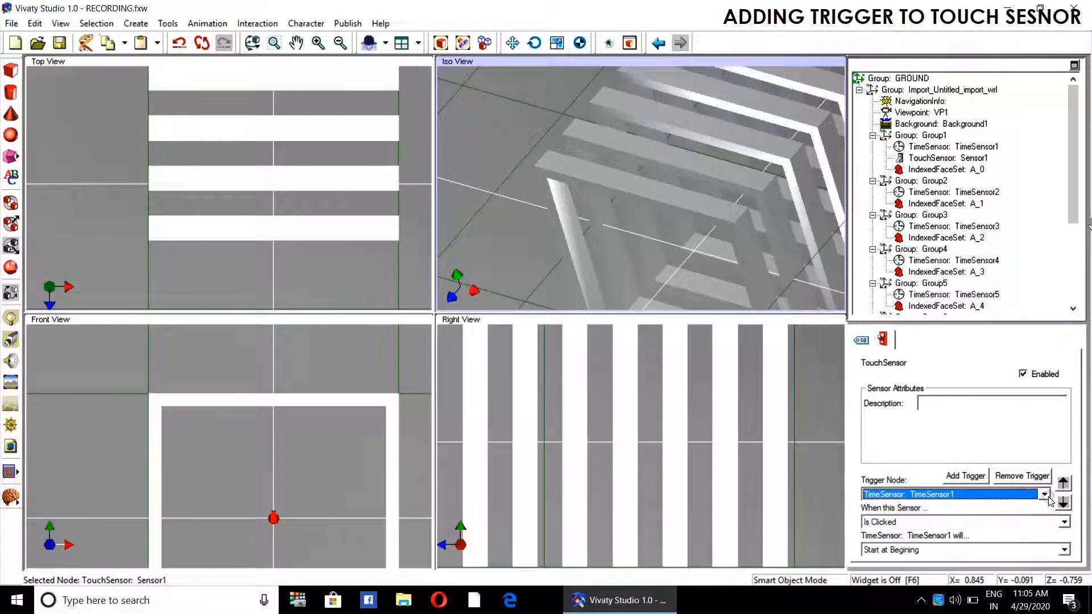
{"action": "left_click", "coordinate": [973, 481]}
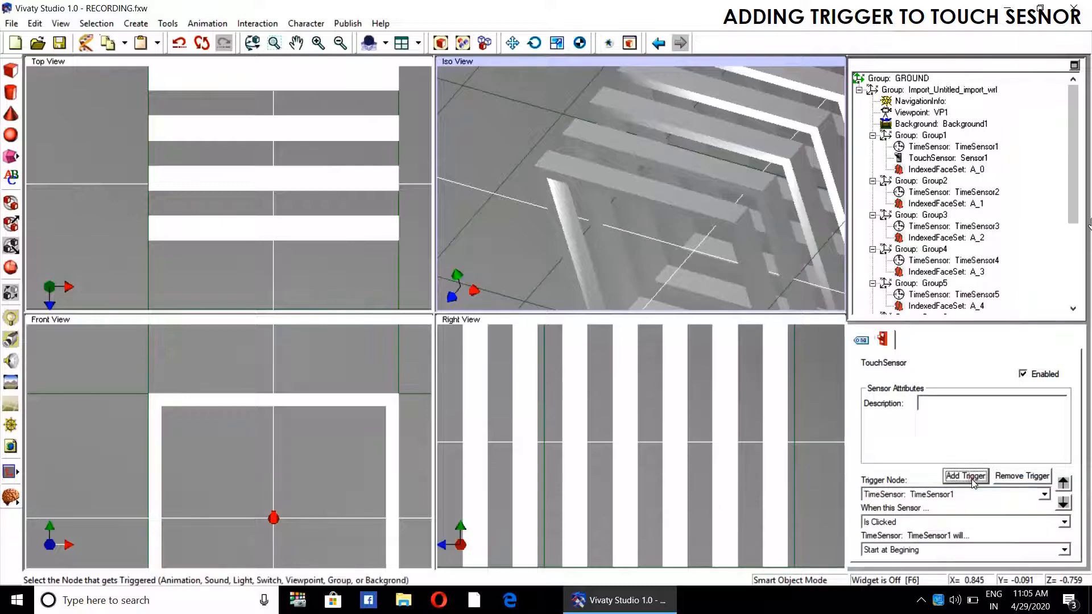
{"action": "mouse_move", "coordinate": [1078, 206]}
{"action": "left_mouse_down"}
{"action": "mouse_move", "coordinate": [1073, 302]}
{"action": "mouse_move", "coordinate": [1076, 186]}
{"action": "left_mouse_up"}
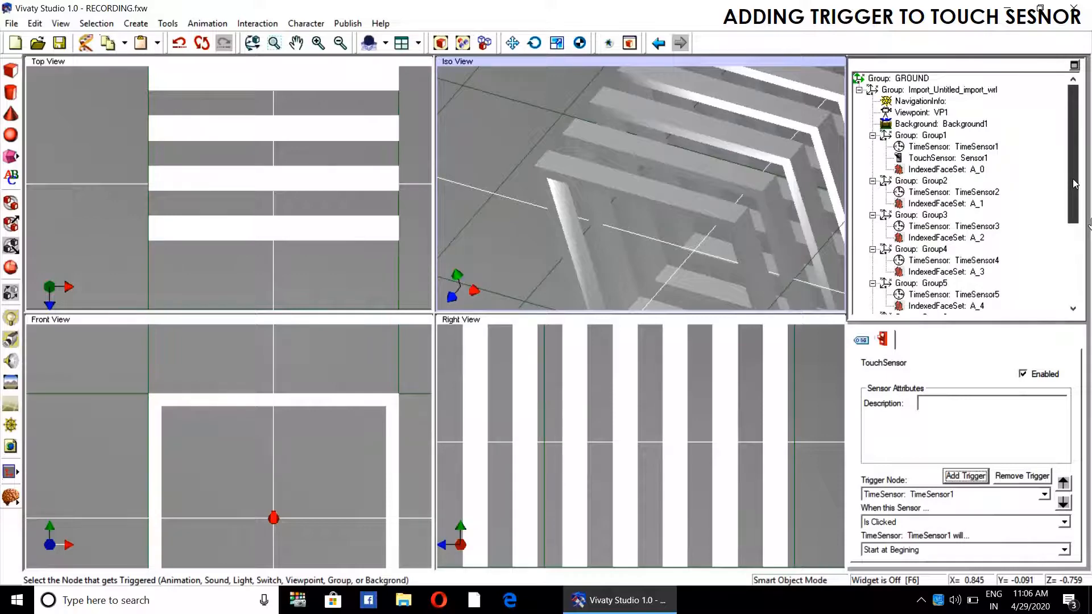
{"action": "left_click_drag", "start_coordinate": [1075, 184], "coordinate": [1073, 286]}
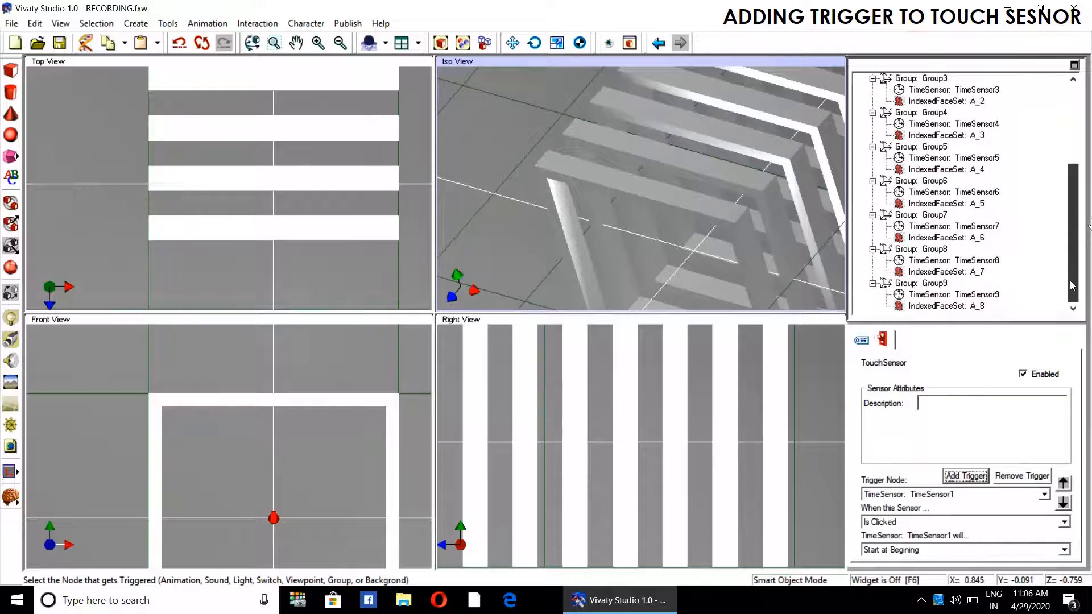
{"action": "left_click_drag", "start_coordinate": [1073, 286], "coordinate": [1075, 246]}
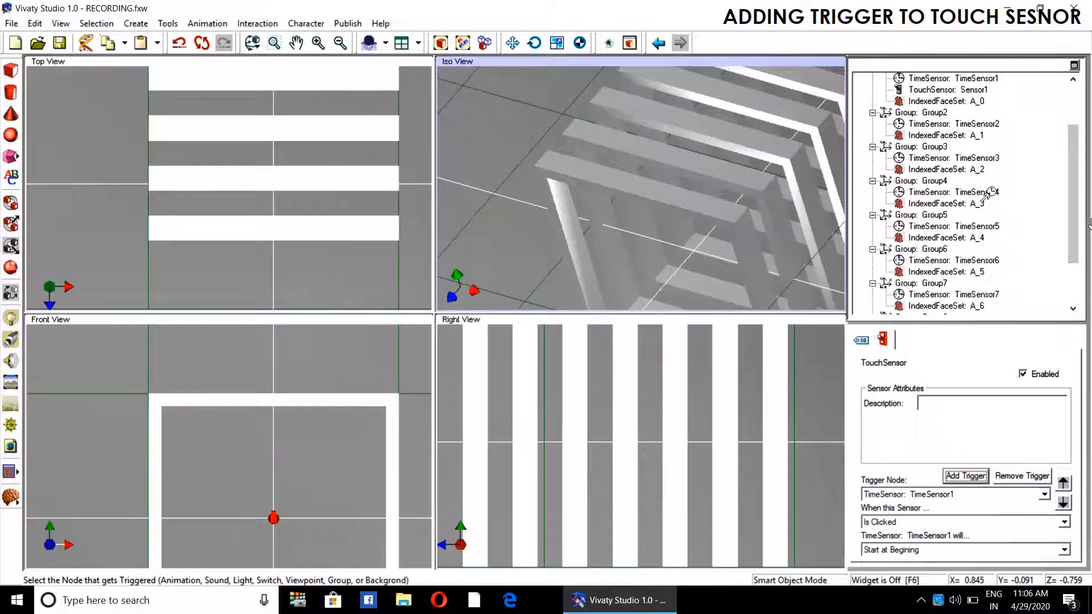
{"action": "left_click", "coordinate": [990, 194]}
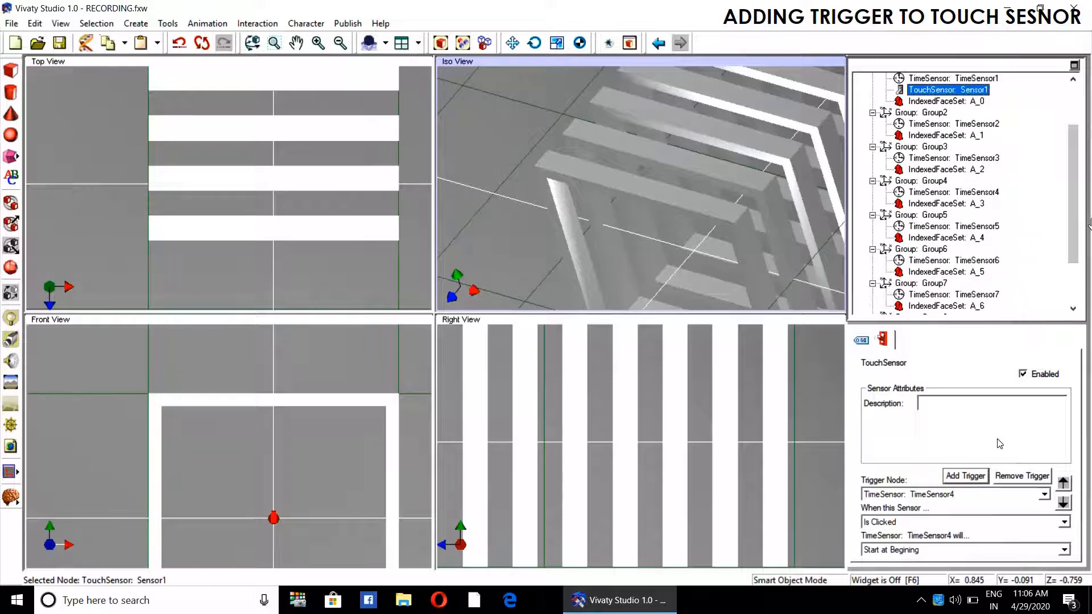
Add TimeSensor5, TimeSensor6 and TimeSensor7 as trigger nodes of touch sensor Sensor1
{"action": "left_click", "coordinate": [973, 479]}
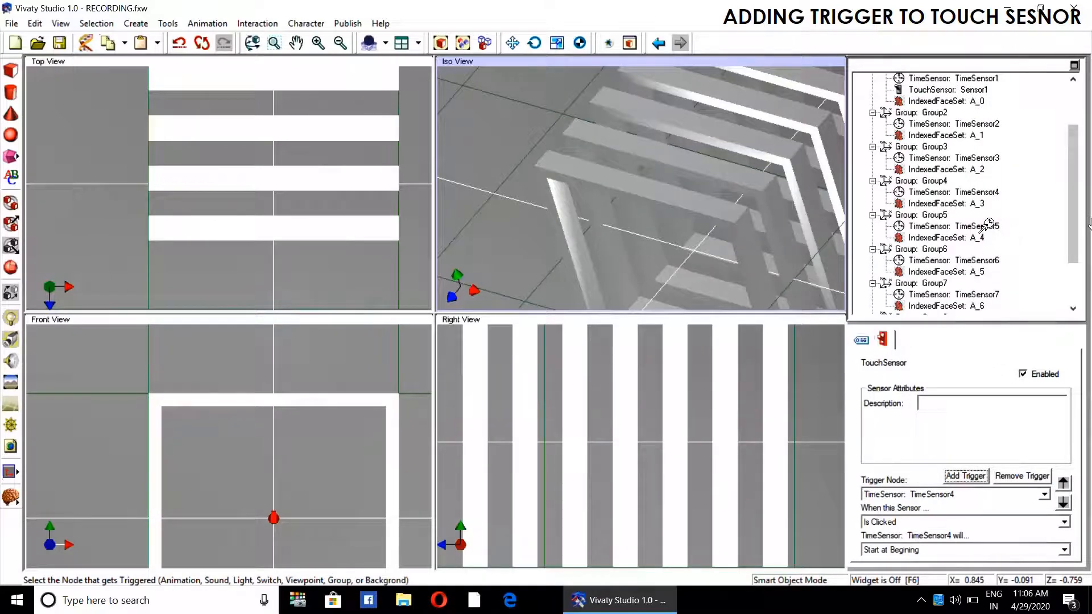
{"action": "left_click", "coordinate": [988, 226]}
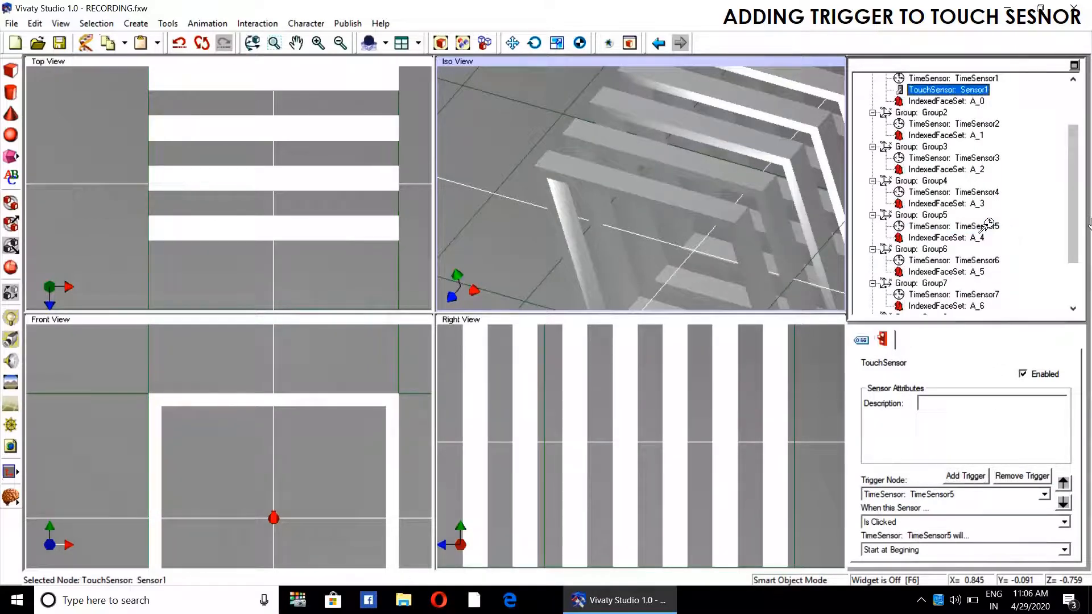
{"action": "left_click", "coordinate": [970, 478]}
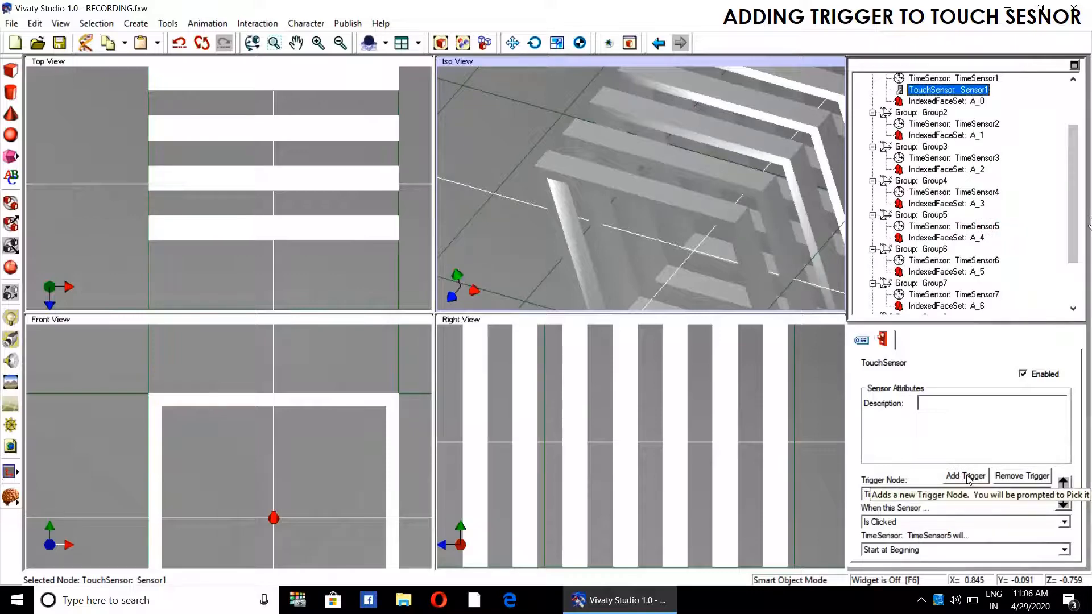
{"action": "left_click", "coordinate": [989, 260]}
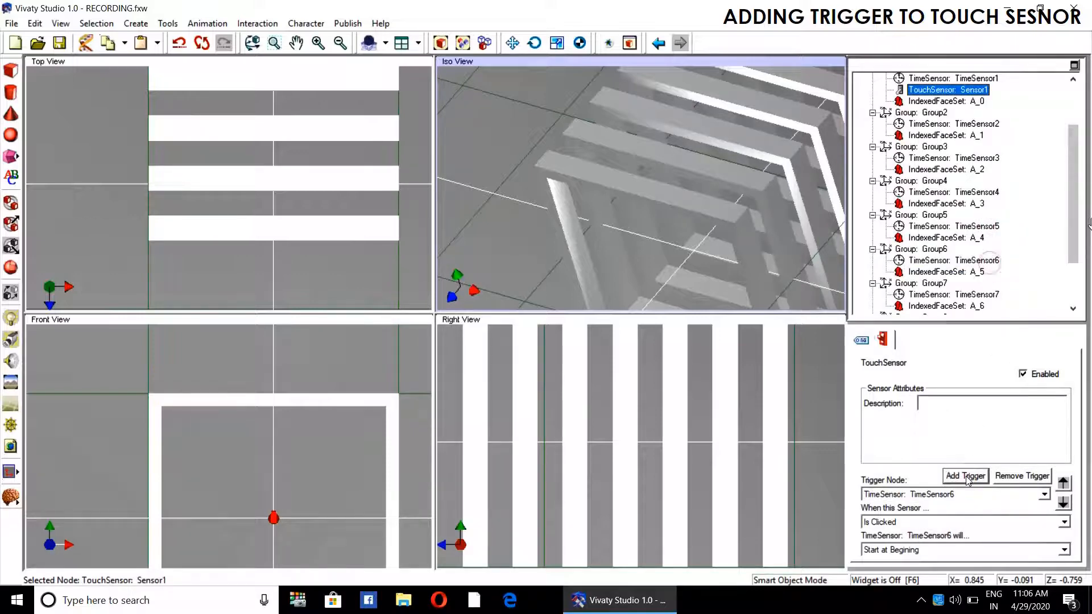
{"action": "key", "text": "space"}
{"action": "left_click", "coordinate": [983, 298]}
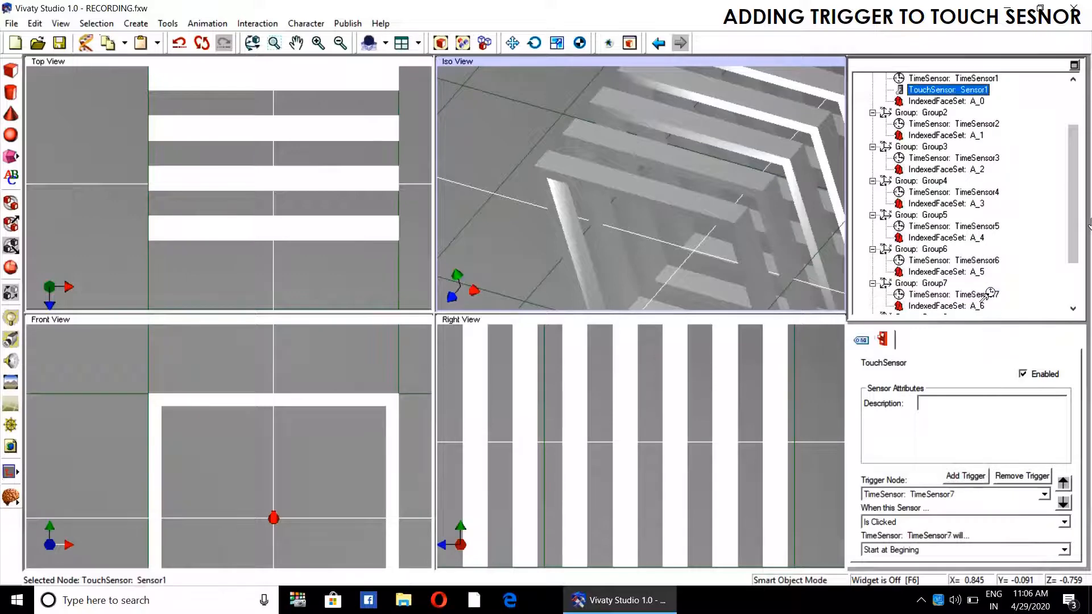
Add TimeSensor8 and TimeSensor9 as trigger nodes of touch sensor Sensor1
{"action": "scroll", "coordinate": [1074, 232], "scroll_direction": "down", "scroll_amount": 2}
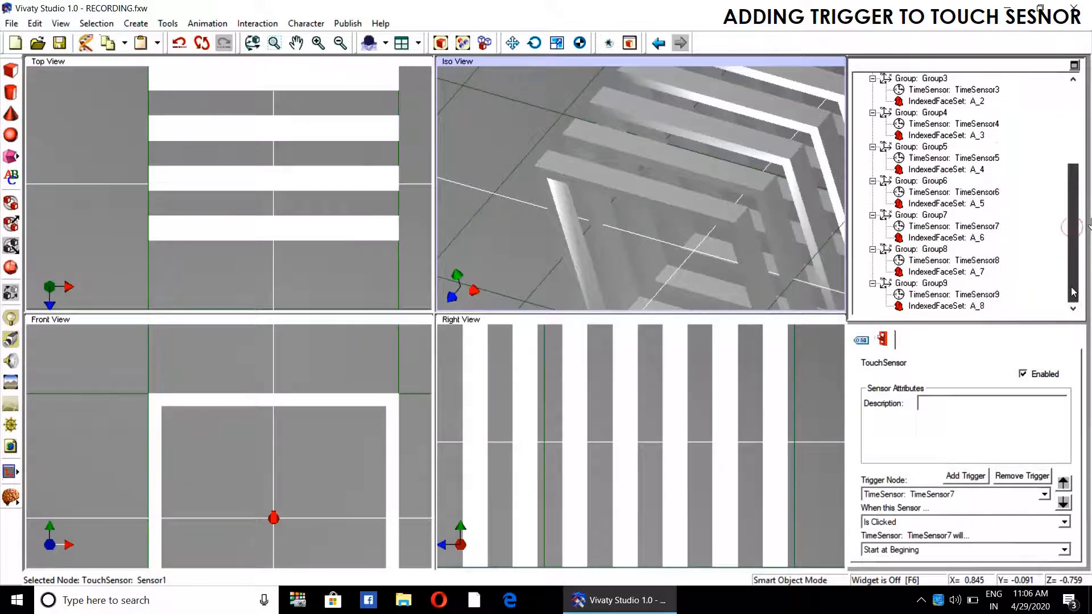
{"action": "left_click", "coordinate": [965, 476]}
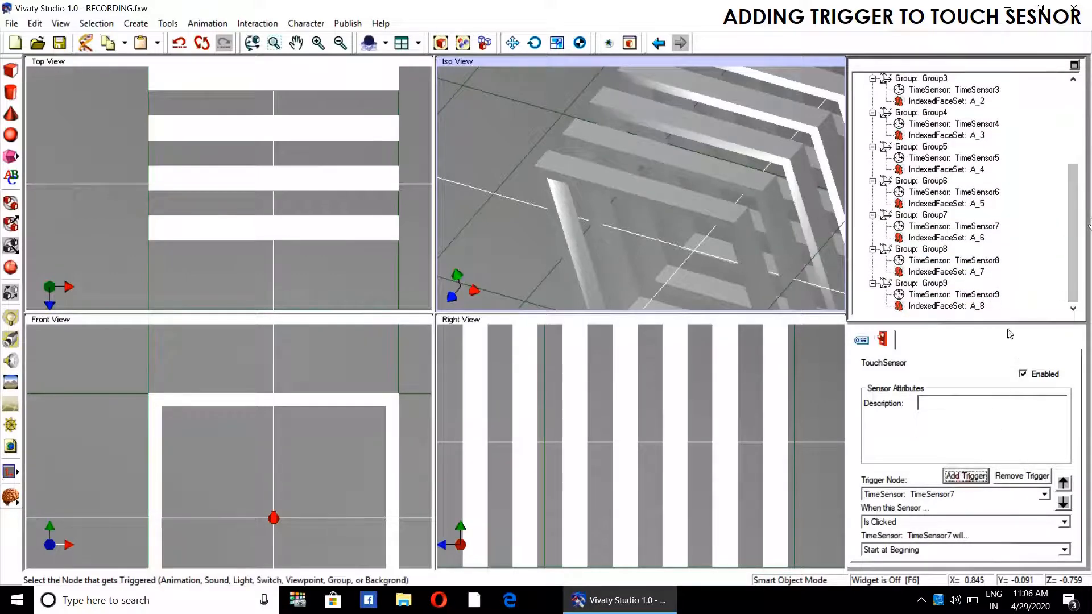
{"action": "left_click", "coordinate": [990, 259]}
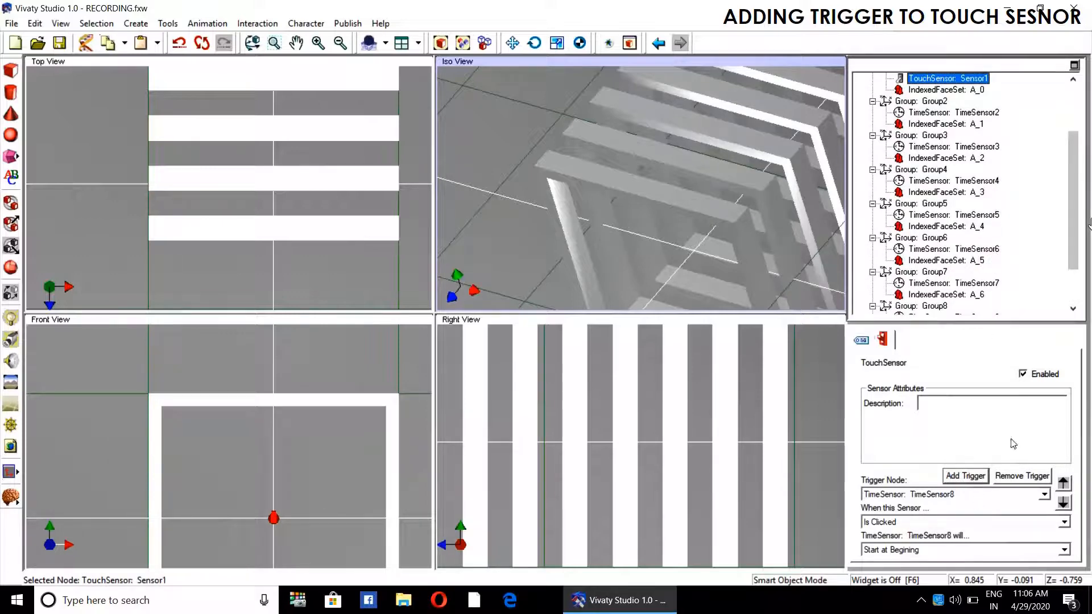
{"action": "scroll", "coordinate": [1081, 260], "scroll_direction": "down", "scroll_amount": 2}
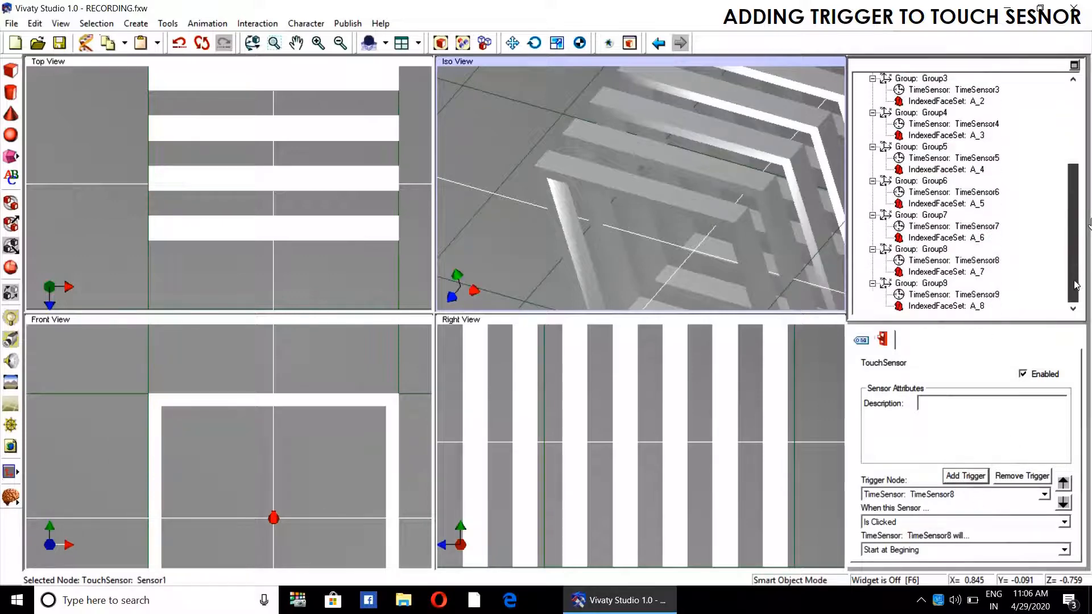
{"action": "left_click", "coordinate": [962, 476]}
{"action": "left_click", "coordinate": [988, 294]}
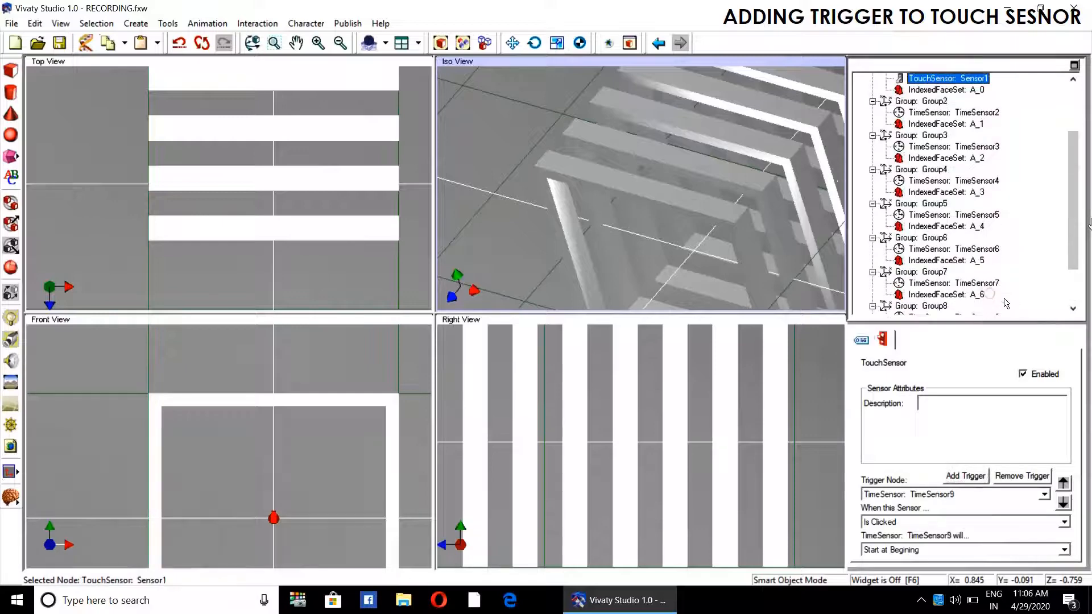
Review the list of trigger nodes assigned to Sensor1 and show the TimeSensor1 trigger
{"action": "left_click", "coordinate": [1045, 495]}
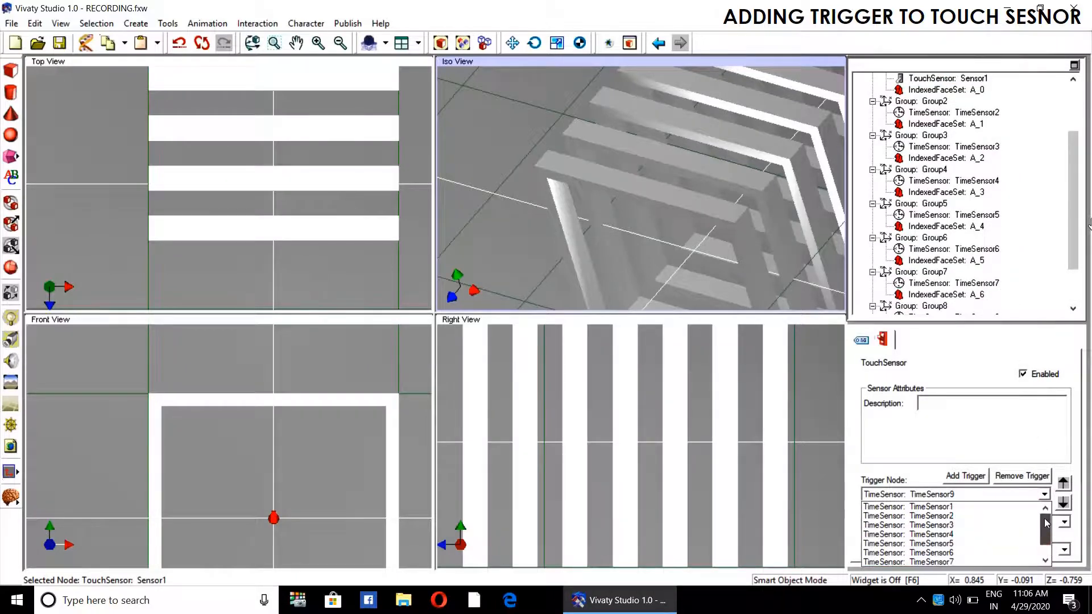
{"action": "left_click", "coordinate": [1052, 266]}
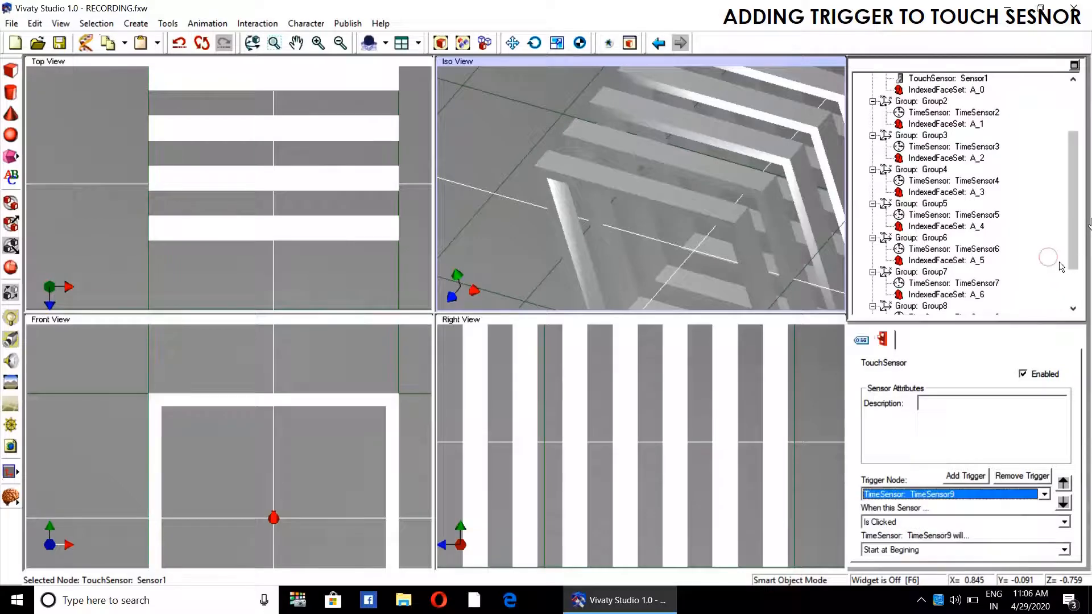
{"action": "left_click", "coordinate": [1045, 494]}
{"action": "scroll", "coordinate": [1050, 557], "scroll_direction": "up", "scroll_amount": 1}
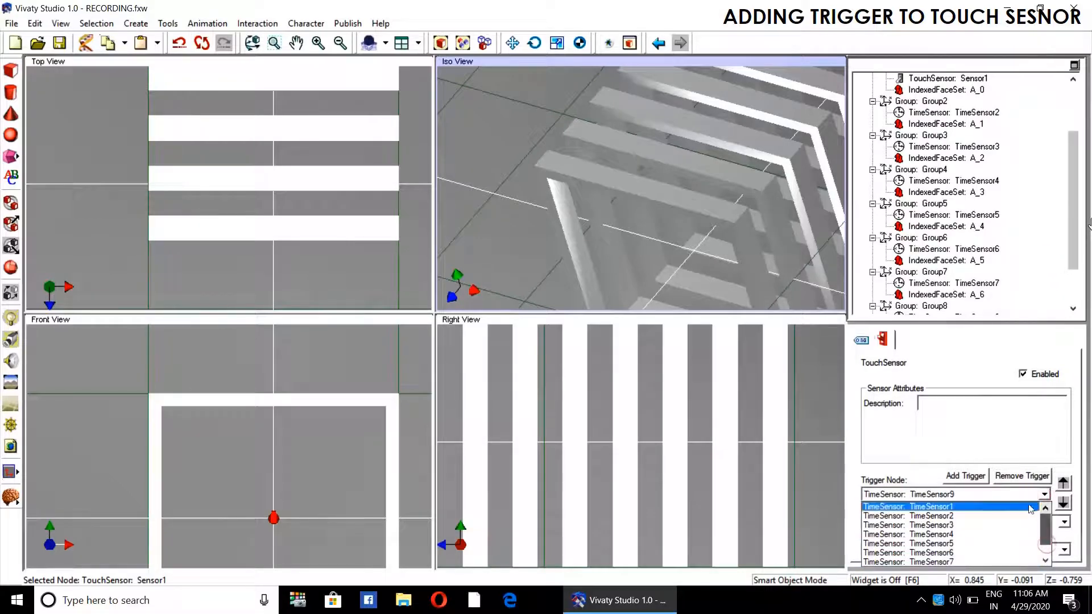
{"action": "left_click", "coordinate": [1004, 506]}
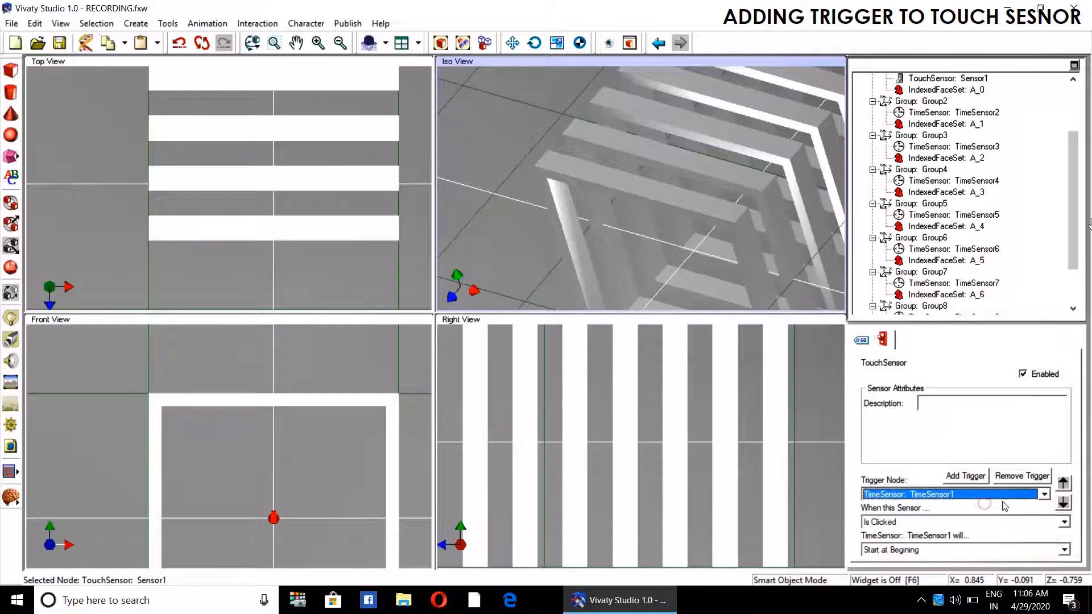
{"action": "left_click", "coordinate": [494, 221]}
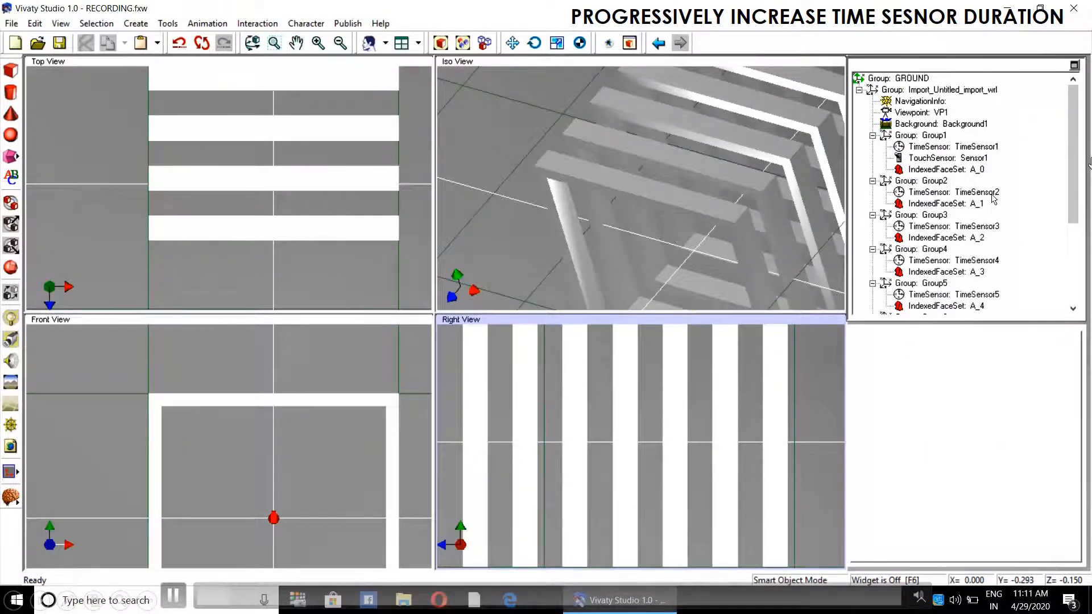
Set the animation period of TimeSensor2 in Group2 to 11
{"action": "left_click", "coordinate": [993, 194]}
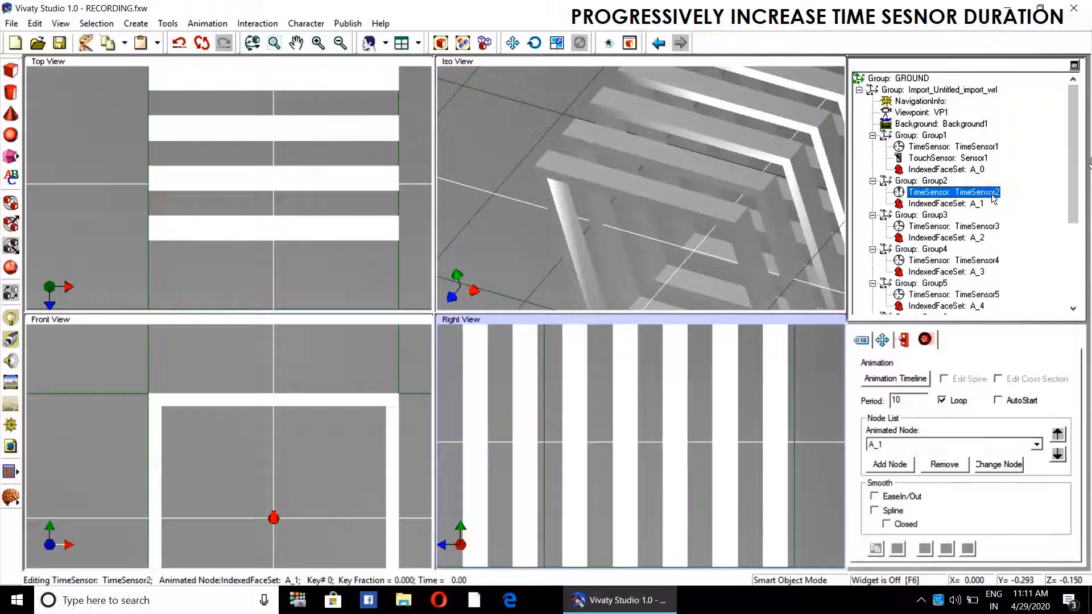
{"action": "left_click", "coordinate": [909, 401]}
{"action": "key", "text": "BackSpace"}
{"action": "type", "text": "1"}
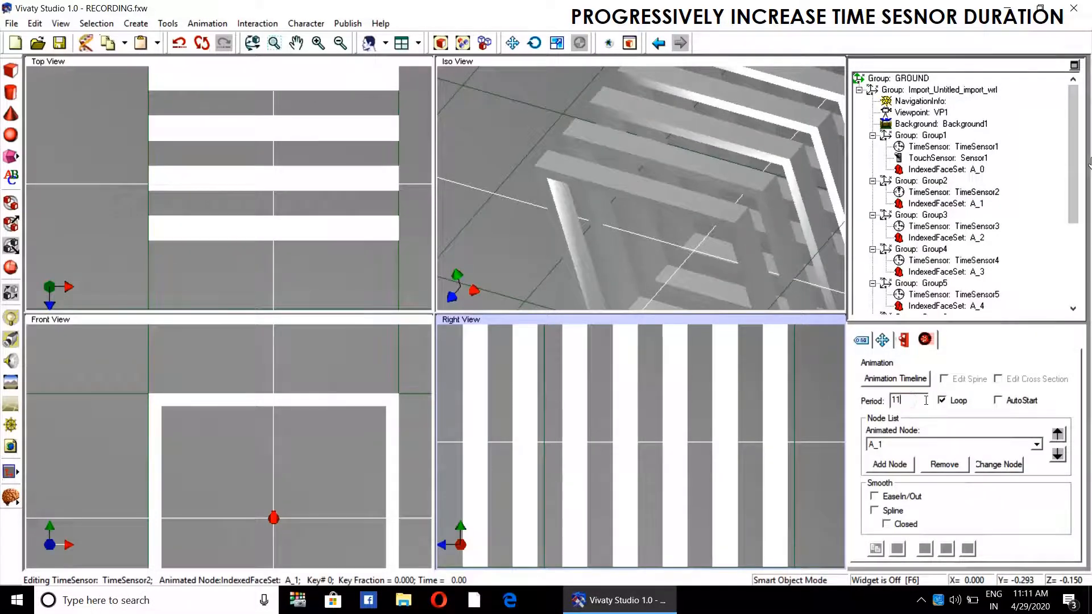
Set the animation period of TimeSensor3 in Group3 to 12 and of TimeSensor4 in Group4 to 13
{"action": "left_click", "coordinate": [982, 228]}
{"action": "left_click", "coordinate": [898, 400]}
{"action": "left_click", "coordinate": [990, 257]}
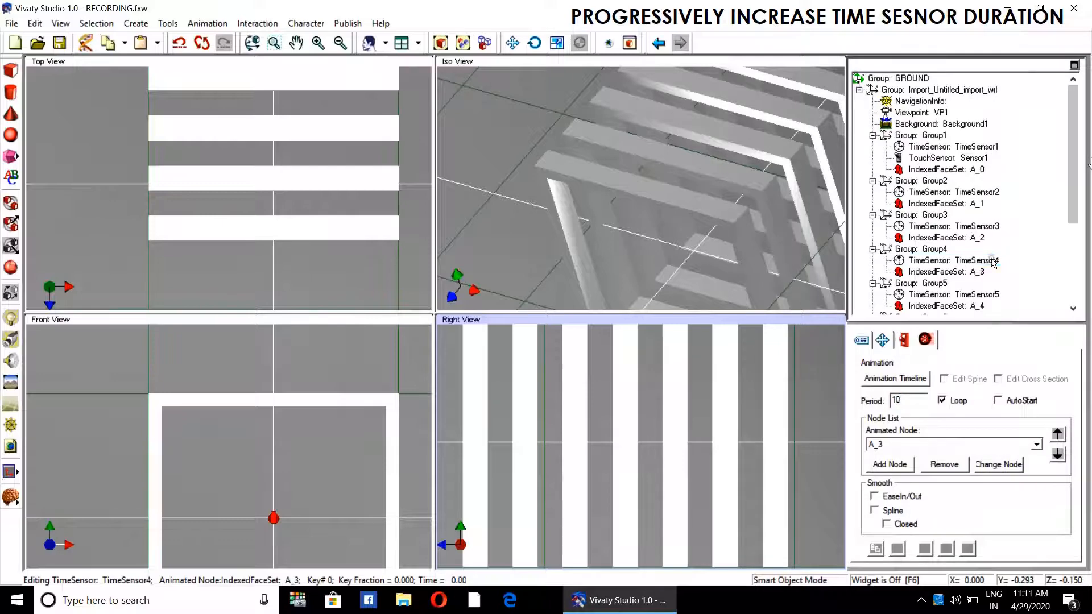
{"action": "left_click", "coordinate": [909, 399]}
Set the animation period of TimeSensor5 in Group5 to 14 and of TimeSensor6 in Group6 to 15
{"action": "left_click", "coordinate": [989, 294]}
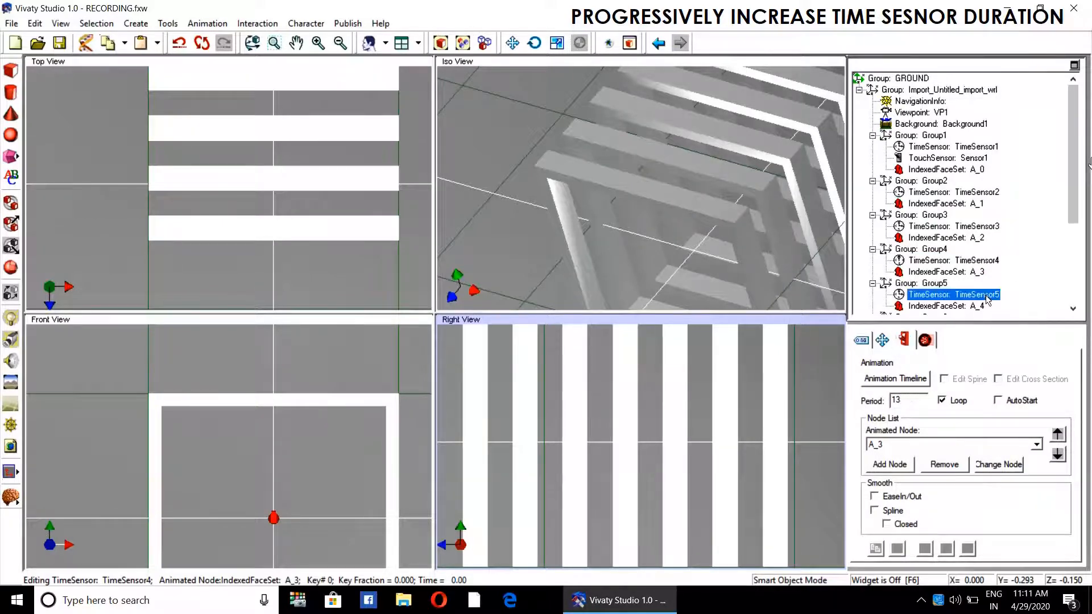
{"action": "left_click", "coordinate": [906, 400]}
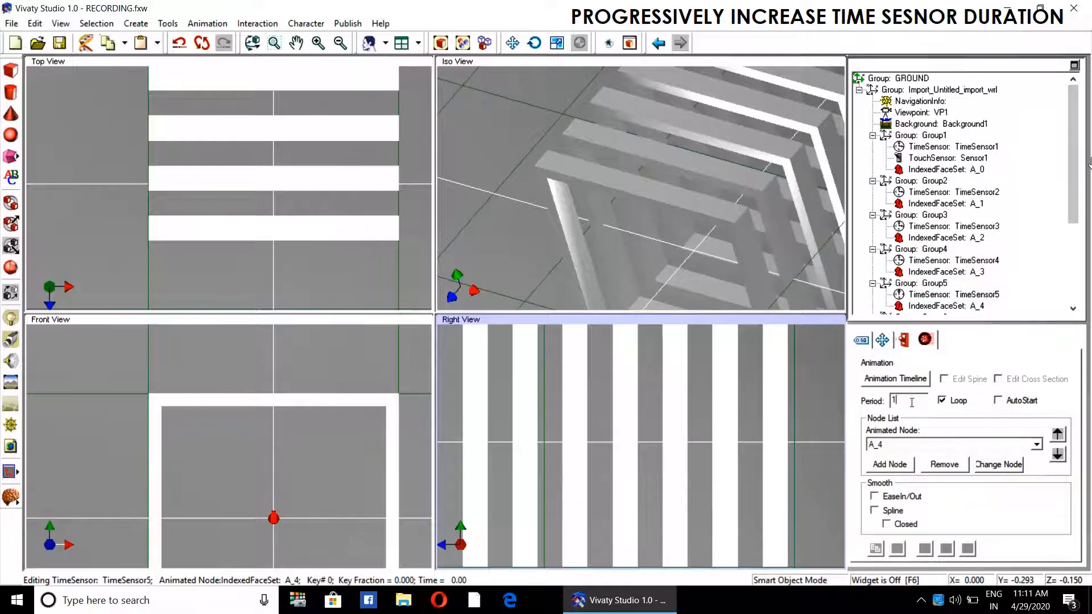
{"action": "type", "text": "14"}
{"action": "left_click_drag", "start_coordinate": [1075, 202], "coordinate": [1076, 237]}
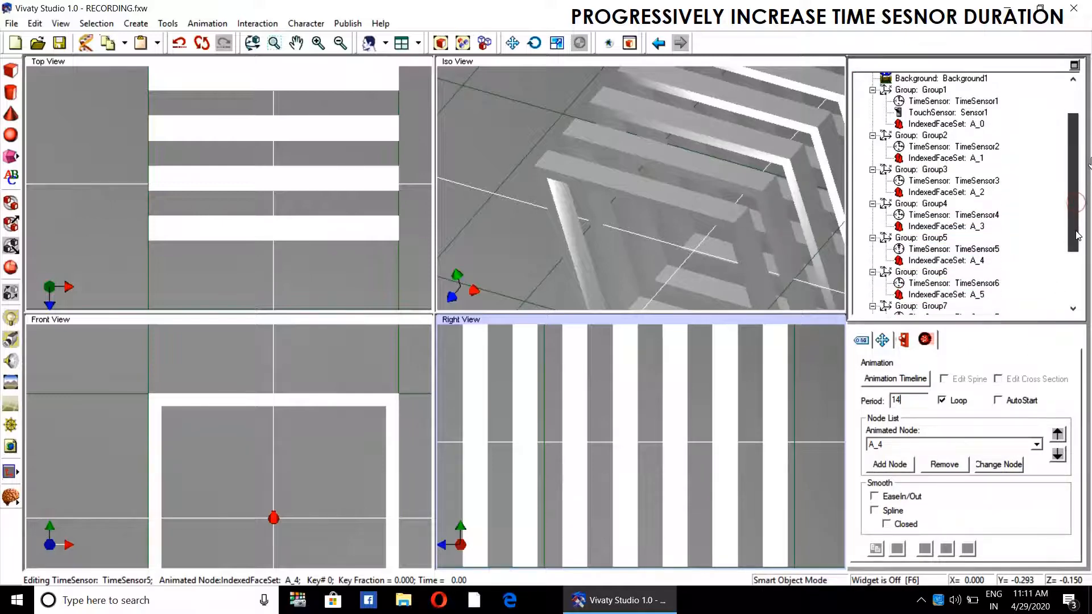
{"action": "left_click", "coordinate": [992, 282]}
{"action": "left_click", "coordinate": [910, 398]}
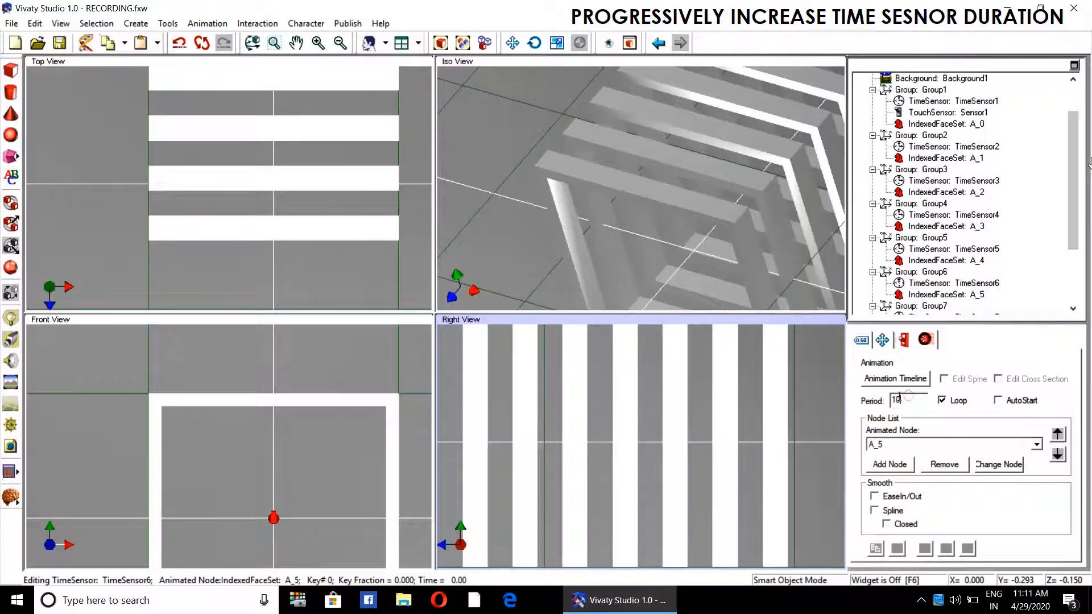
{"action": "double_click", "coordinate": [909, 399]}
{"action": "left_click", "coordinate": [908, 399]}
Set the animation period of TimeSensor7 in Group7 to 16 and of TimeSensor8 in Group8 to 17
{"action": "left_click_drag", "start_coordinate": [1076, 217], "coordinate": [1075, 247]}
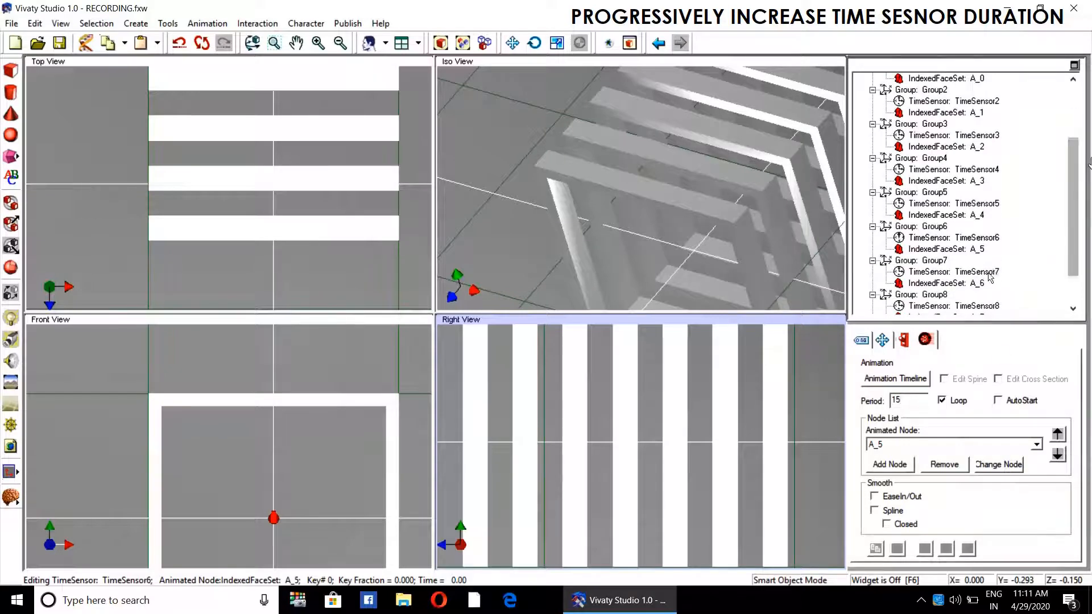
{"action": "left_click", "coordinate": [961, 272]}
{"action": "left_click", "coordinate": [911, 398]}
{"action": "left_click_drag", "start_coordinate": [911, 395], "coordinate": [897, 397]}
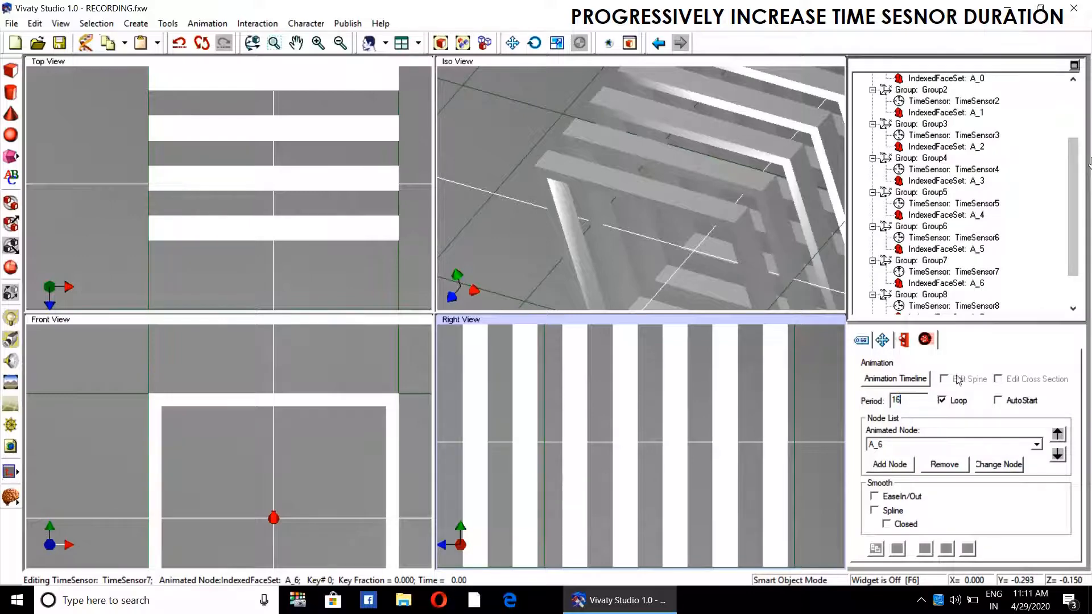
{"action": "type", "text": "6"}
{"action": "left_click_drag", "start_coordinate": [1070, 237], "coordinate": [1070, 262]}
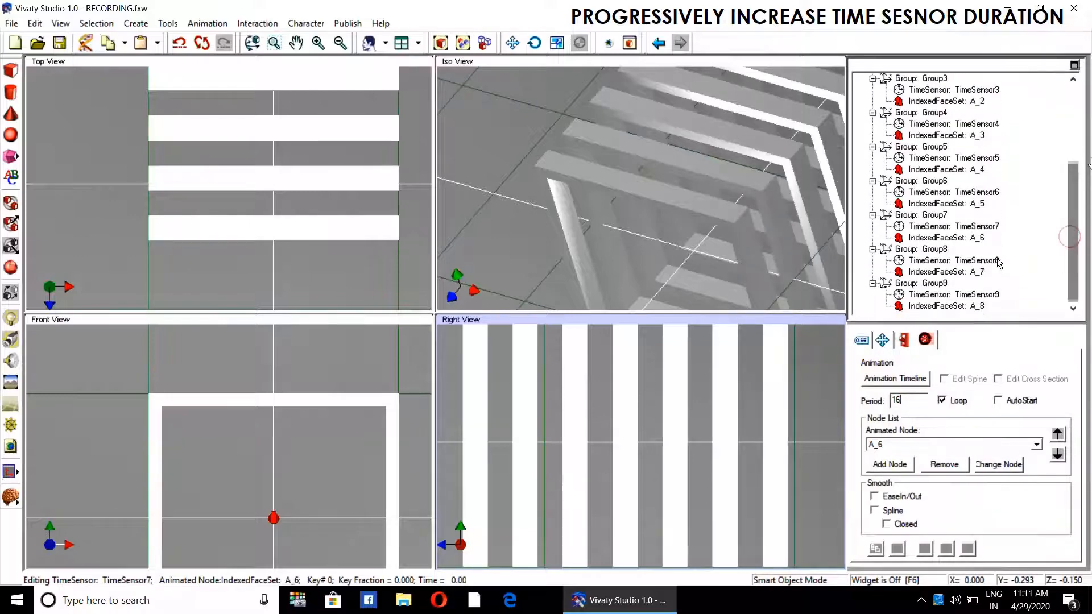
{"action": "left_click", "coordinate": [996, 261]}
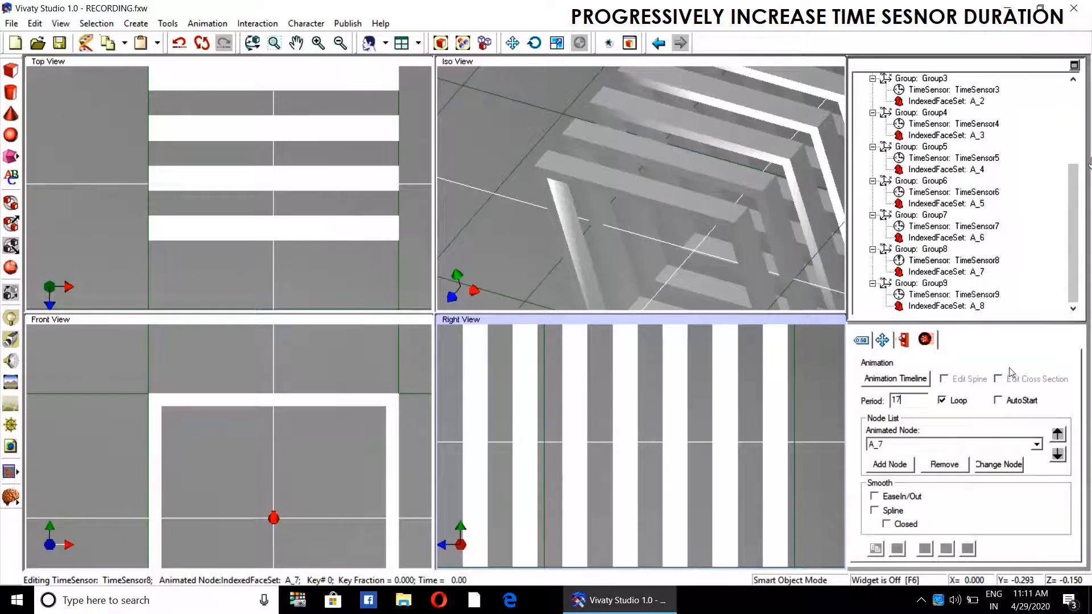
Set the animation period of TimeSensor9 in Group9 to 18 and clear the selection
{"action": "left_click", "coordinate": [977, 294]}
{"action": "left_click_drag", "start_coordinate": [906, 400], "coordinate": [898, 401]}
{"action": "type", "text": "8"}
{"action": "key", "text": "Return"}
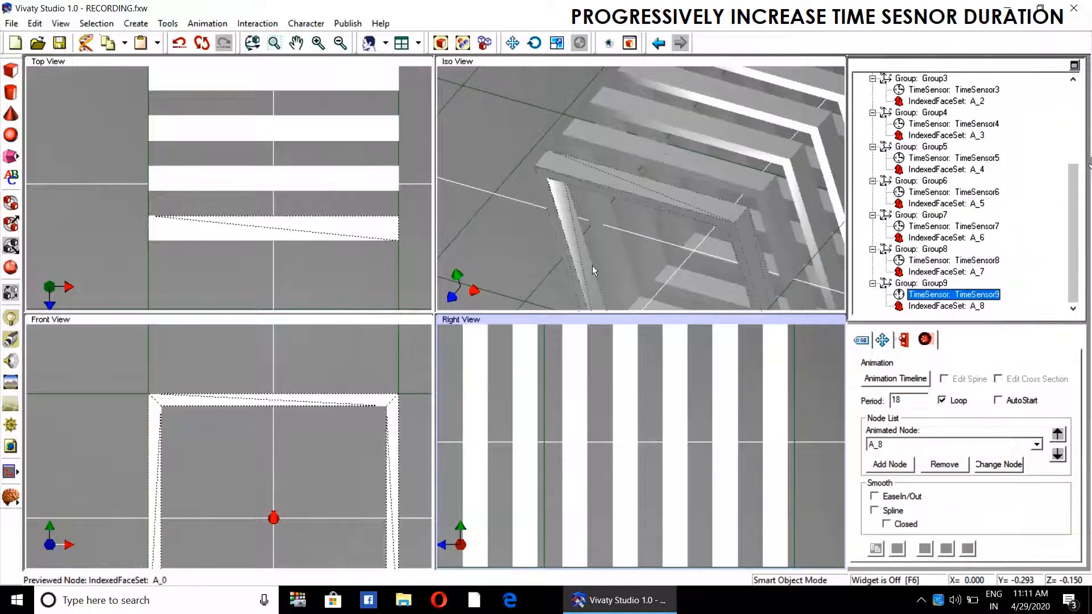
{"action": "left_click", "coordinate": [517, 251]}
Check the animation period of each time sensor in turn, from TimeSensor9 back to TimeSensor1
{"action": "left_click", "coordinate": [989, 297]}
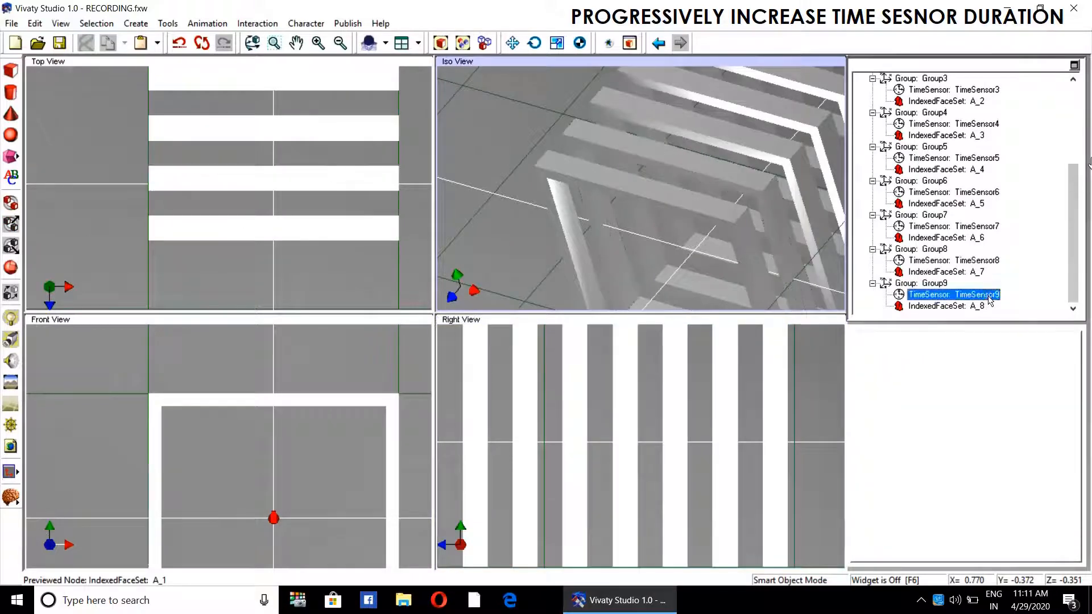
{"action": "left_click", "coordinate": [989, 261]}
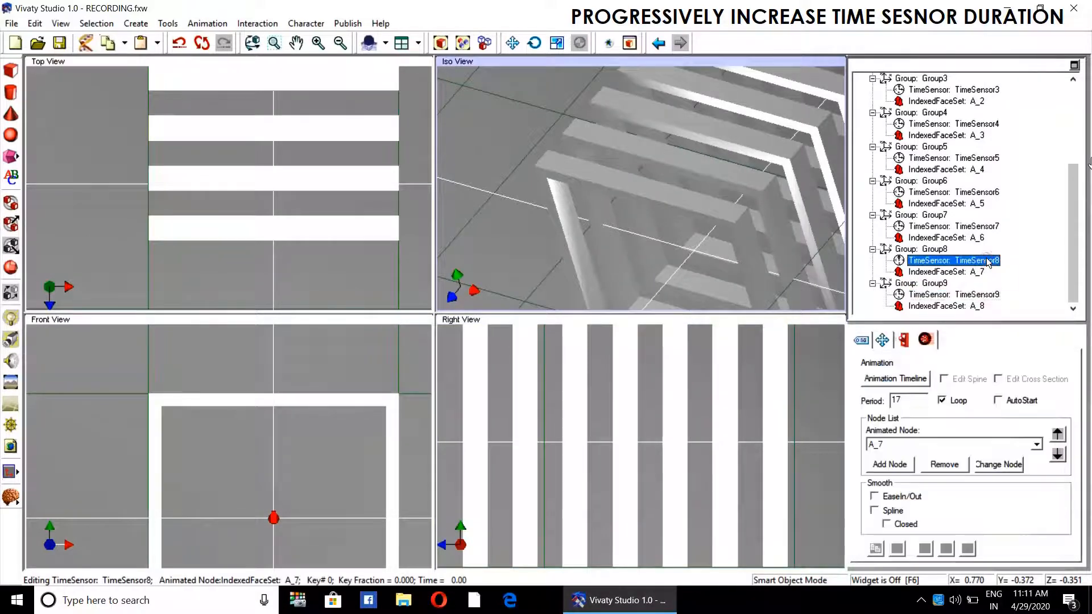
{"action": "left_click", "coordinate": [985, 228]}
{"action": "left_click", "coordinate": [981, 193]}
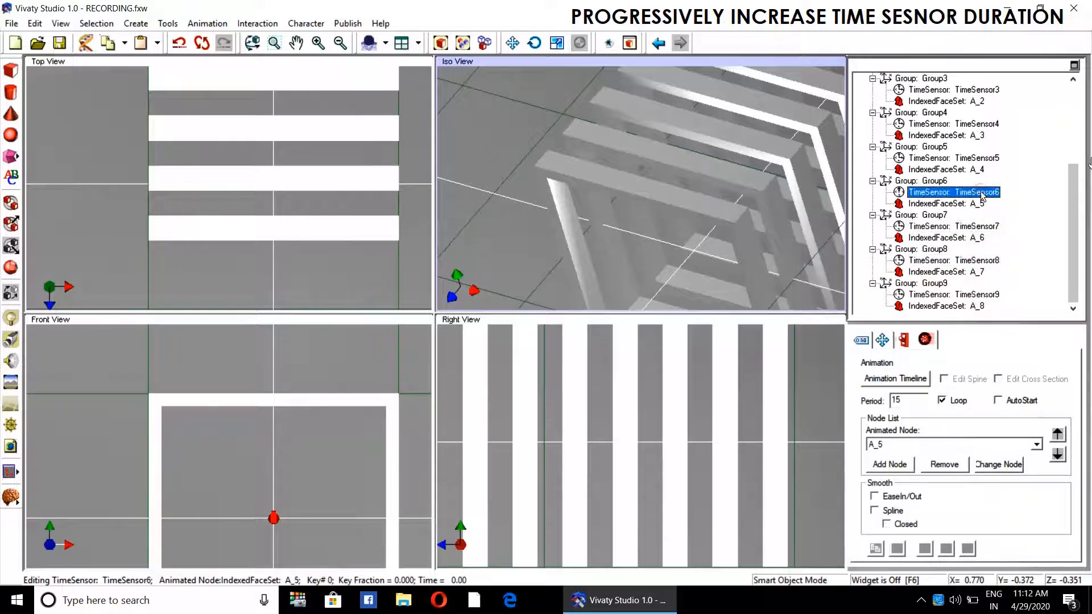
{"action": "left_click", "coordinate": [981, 160]}
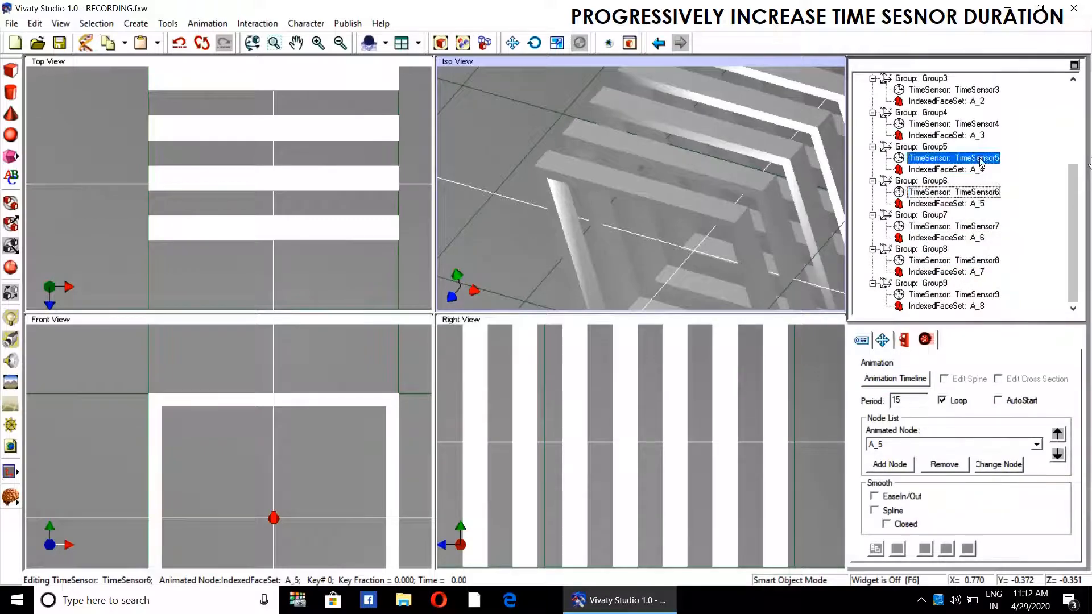
{"action": "left_click", "coordinate": [980, 126]}
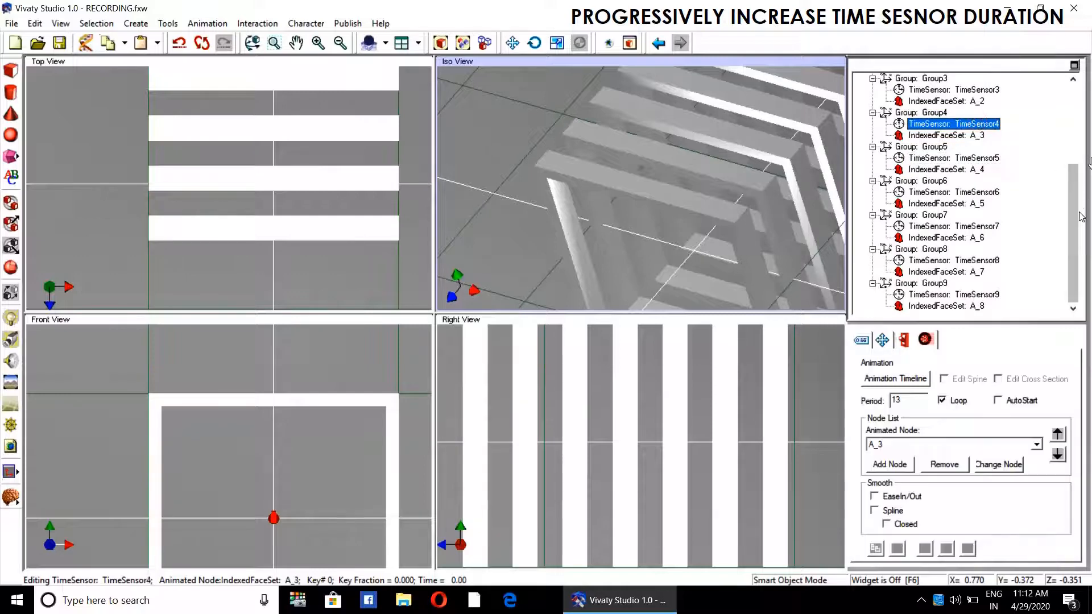
{"action": "left_click_drag", "start_coordinate": [1077, 230], "coordinate": [1077, 189]}
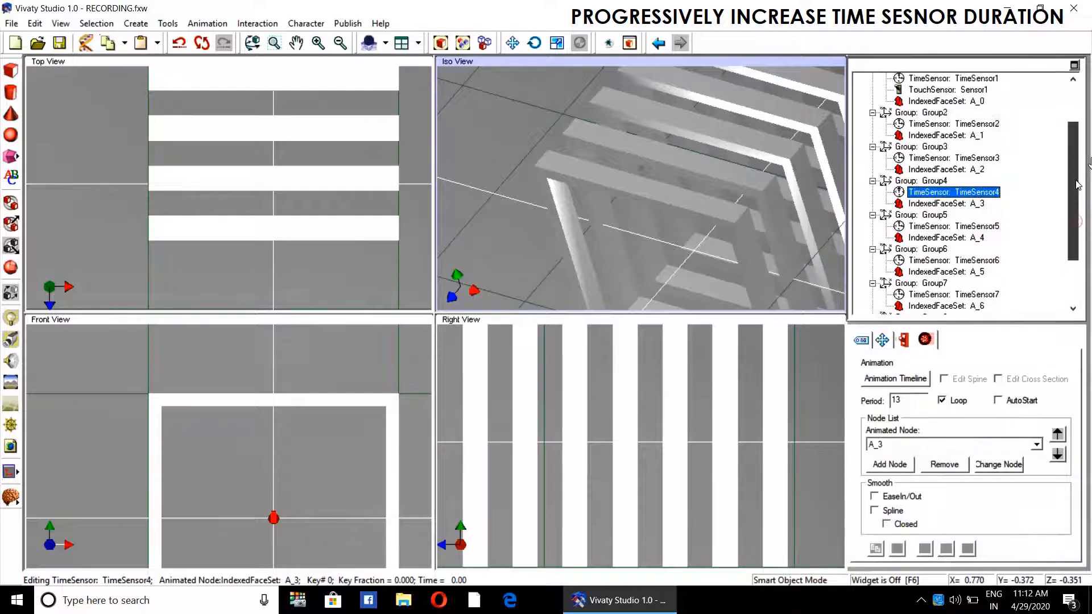
{"action": "left_click", "coordinate": [994, 164]}
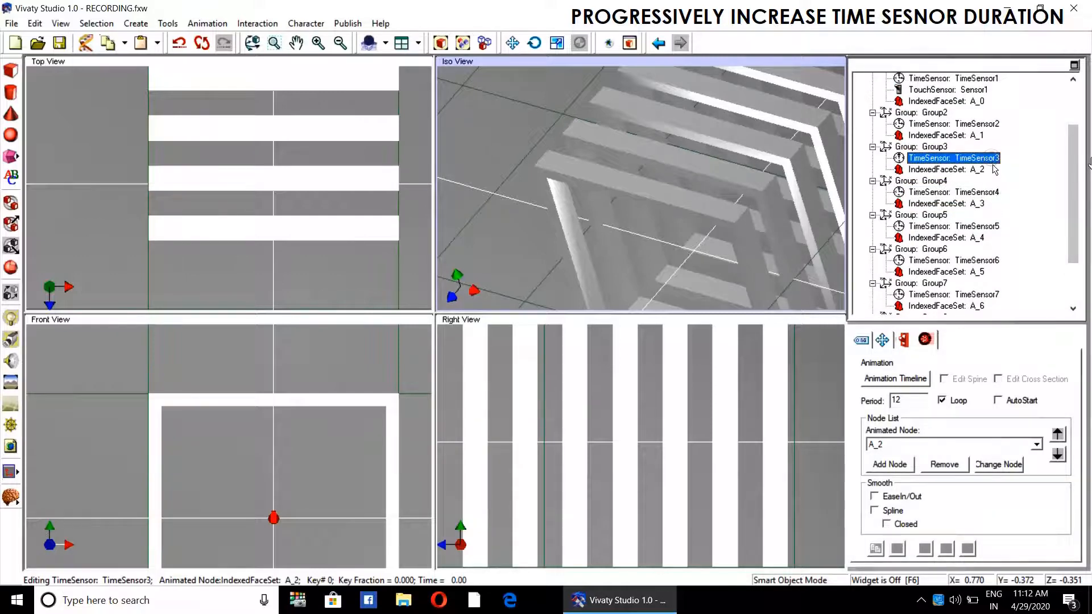
{"action": "left_click", "coordinate": [985, 126]}
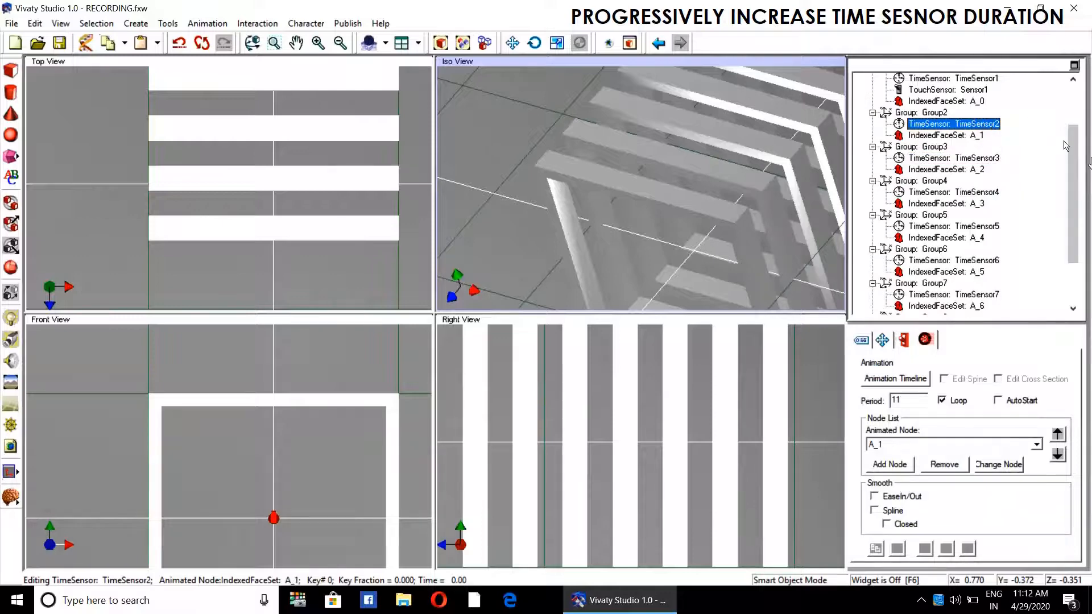
{"action": "left_click_drag", "start_coordinate": [1073, 152], "coordinate": [1073, 132]}
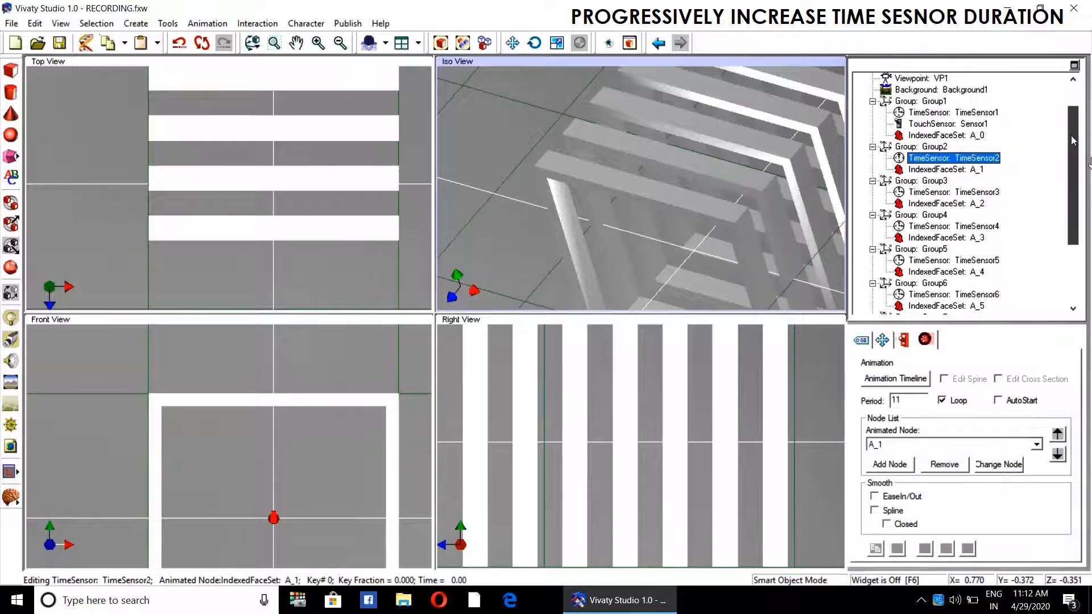
{"action": "left_click", "coordinate": [988, 117]}
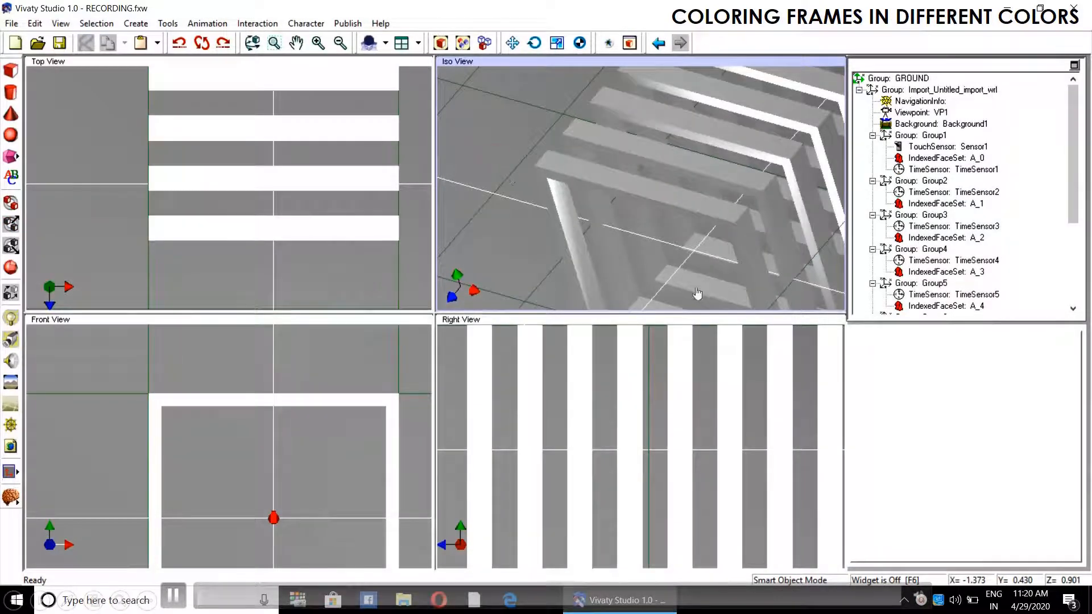
Apply the Red material to frame A_0 in Group1 and deselect it
{"action": "left_click", "coordinate": [942, 159]}
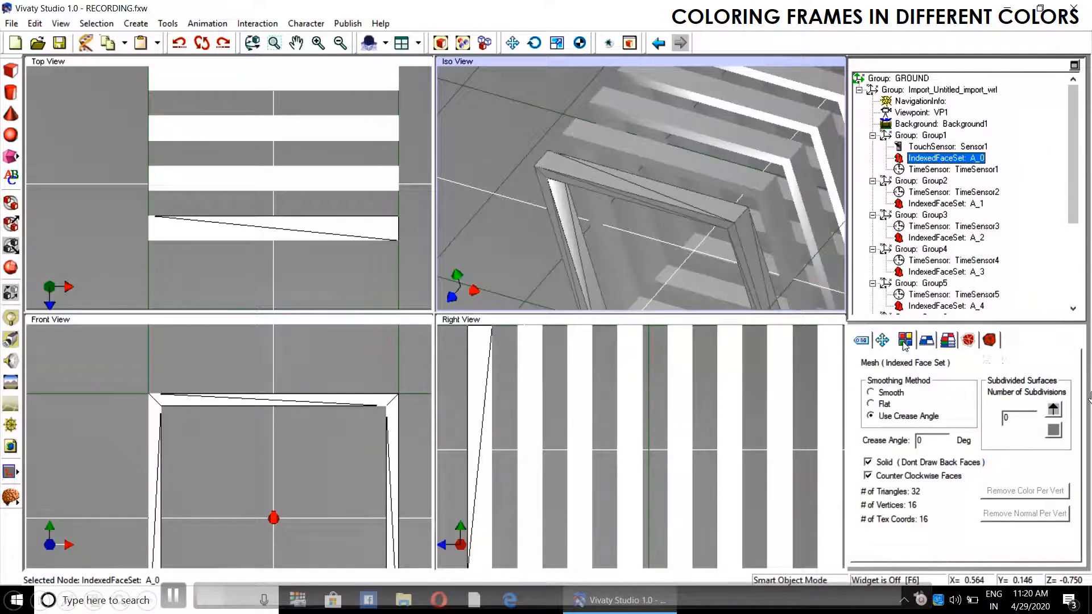
{"action": "left_click", "coordinate": [924, 342]}
{"action": "left_click", "coordinate": [883, 449]}
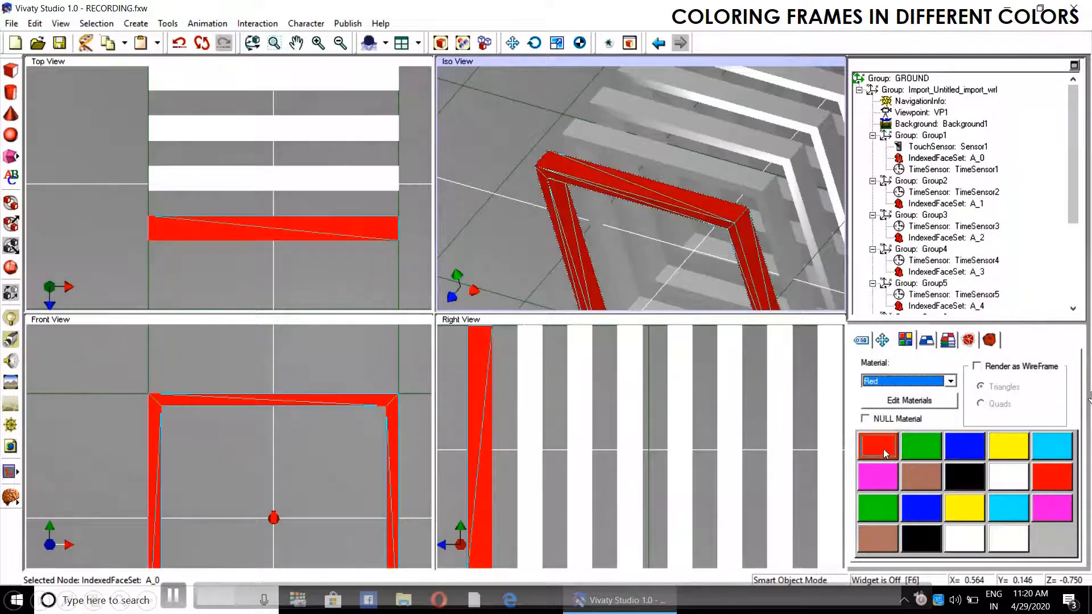
{"action": "left_click", "coordinate": [514, 254]}
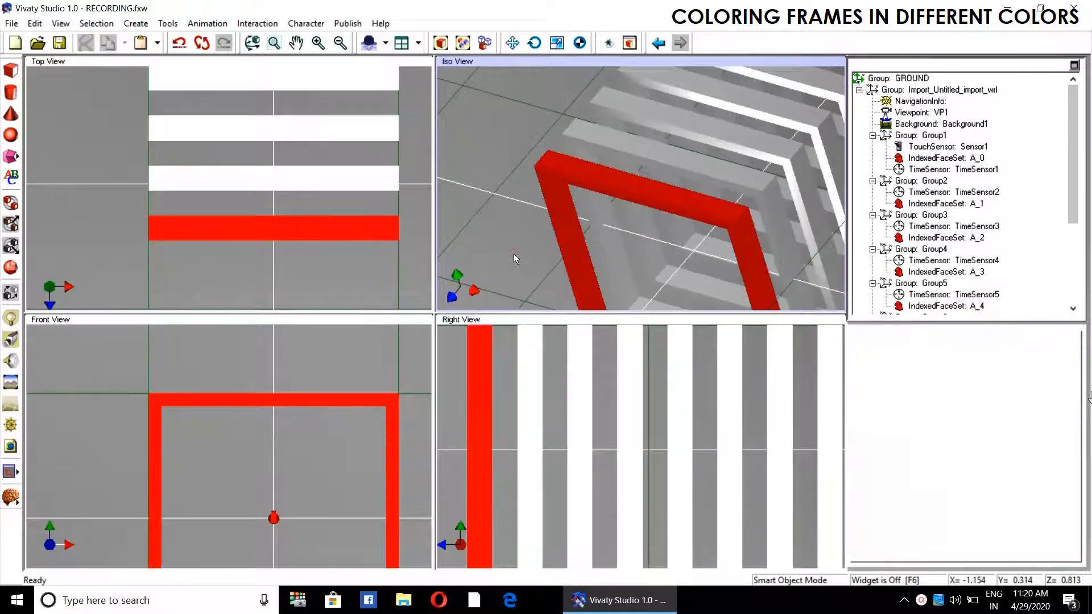
Apply the green material to frame A_1 in Group2 and the Blue material to frame A_2 in Group3
{"action": "left_click", "coordinate": [925, 181]}
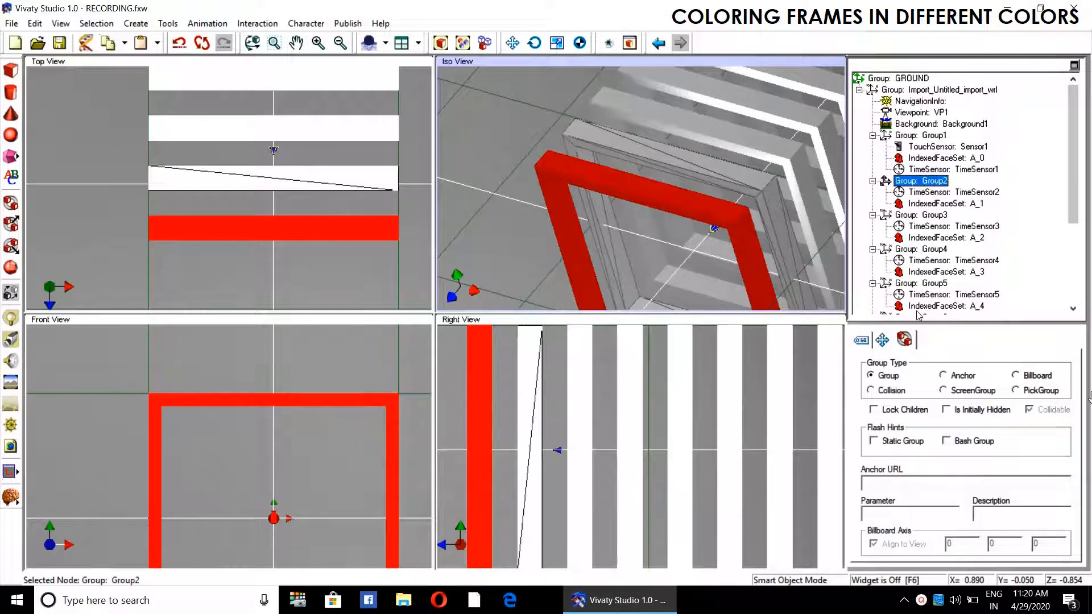
{"action": "left_click", "coordinate": [926, 204]}
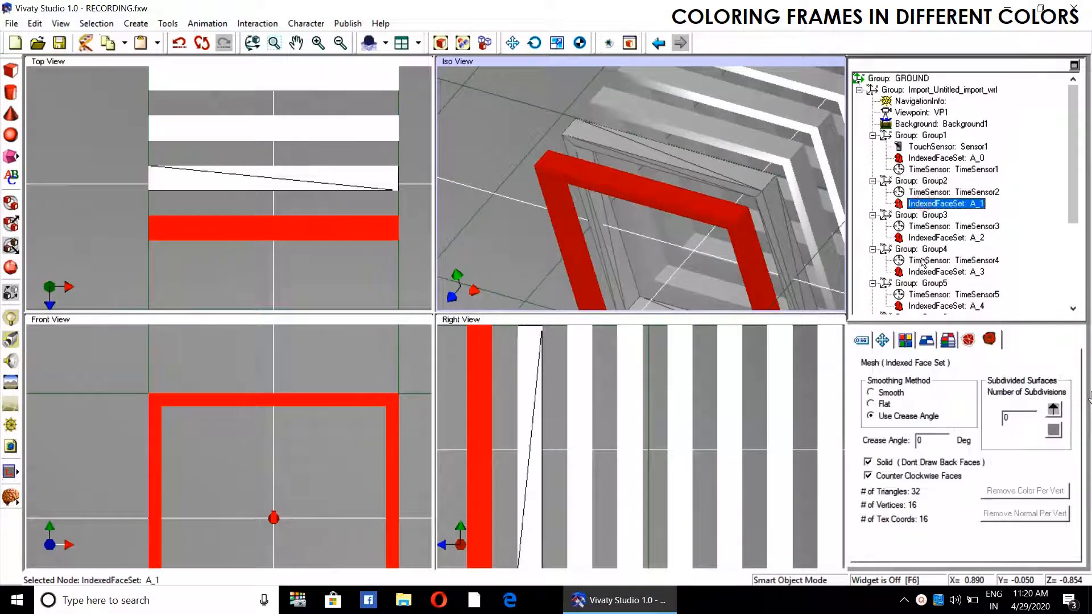
{"action": "left_click", "coordinate": [905, 340]}
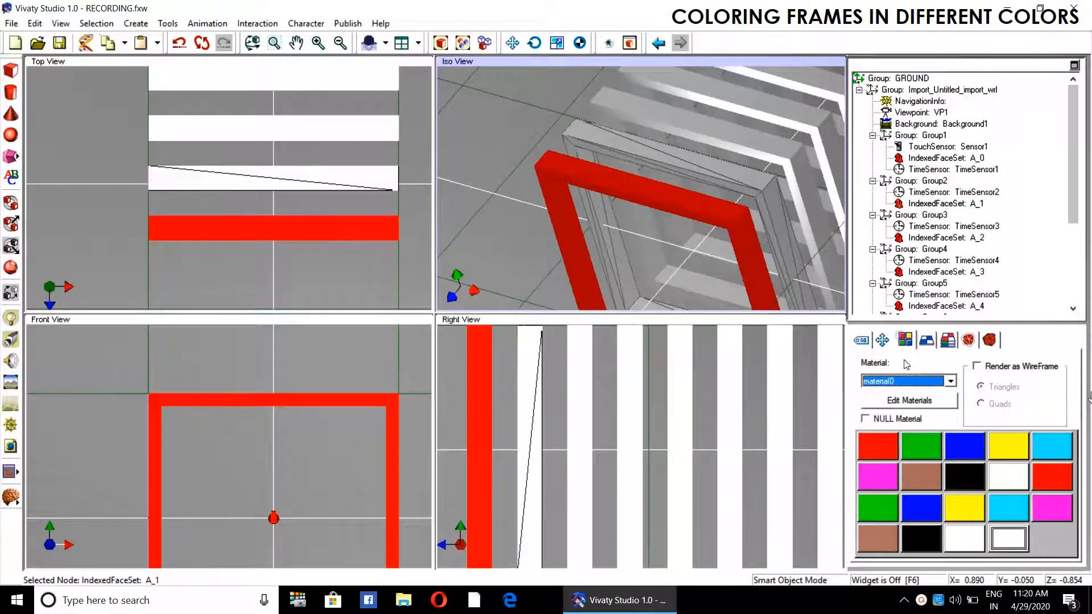
{"action": "left_click", "coordinate": [915, 443]}
{"action": "left_click", "coordinate": [514, 255]}
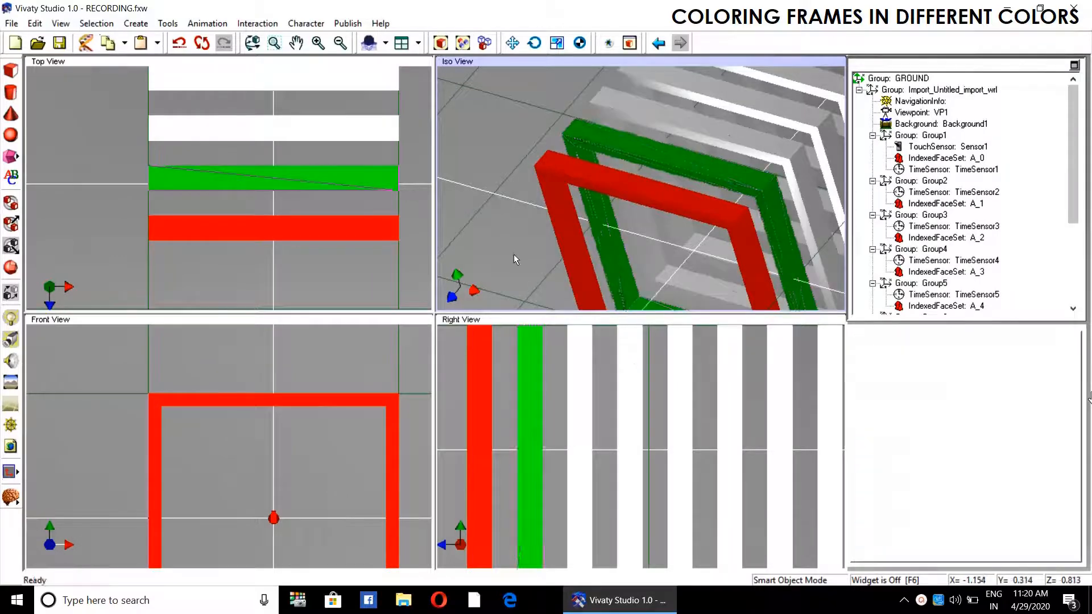
{"action": "left_click", "coordinate": [933, 240]}
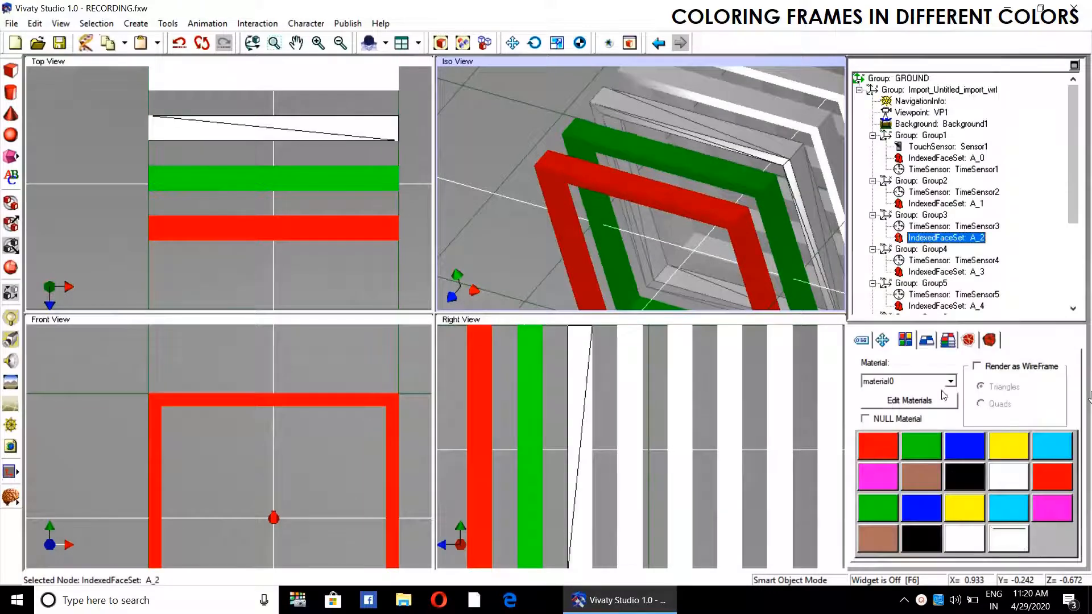
{"action": "left_click", "coordinate": [965, 445]}
Apply the Yellow material to frame A_3 in Group4 and the Cyan material to frame A_4 in Group5
{"action": "scroll", "coordinate": [941, 235], "scroll_direction": "down", "scroll_amount": 2}
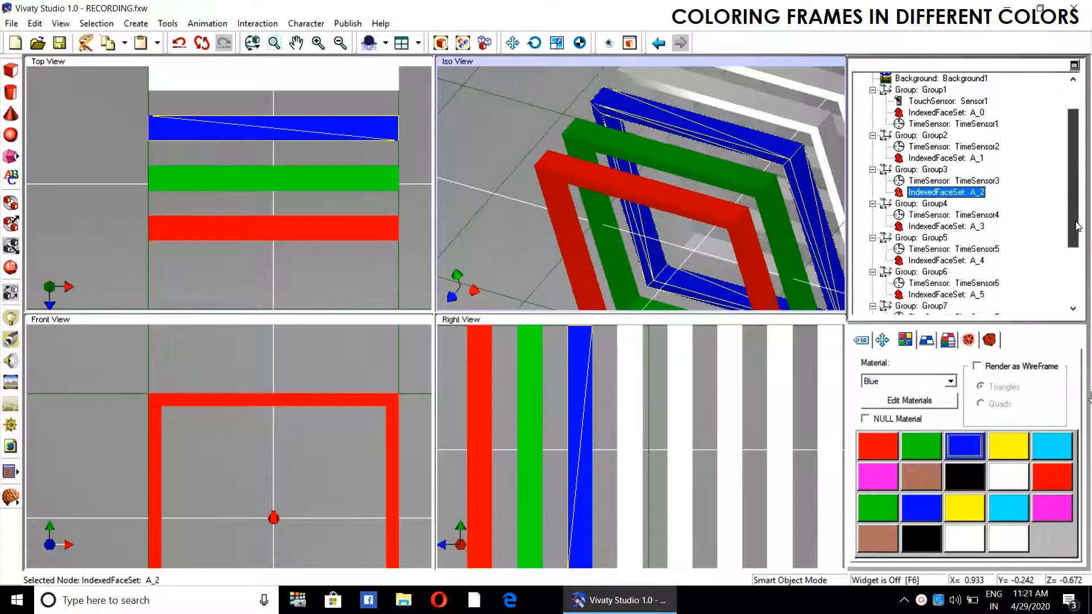
{"action": "left_click", "coordinate": [945, 226]}
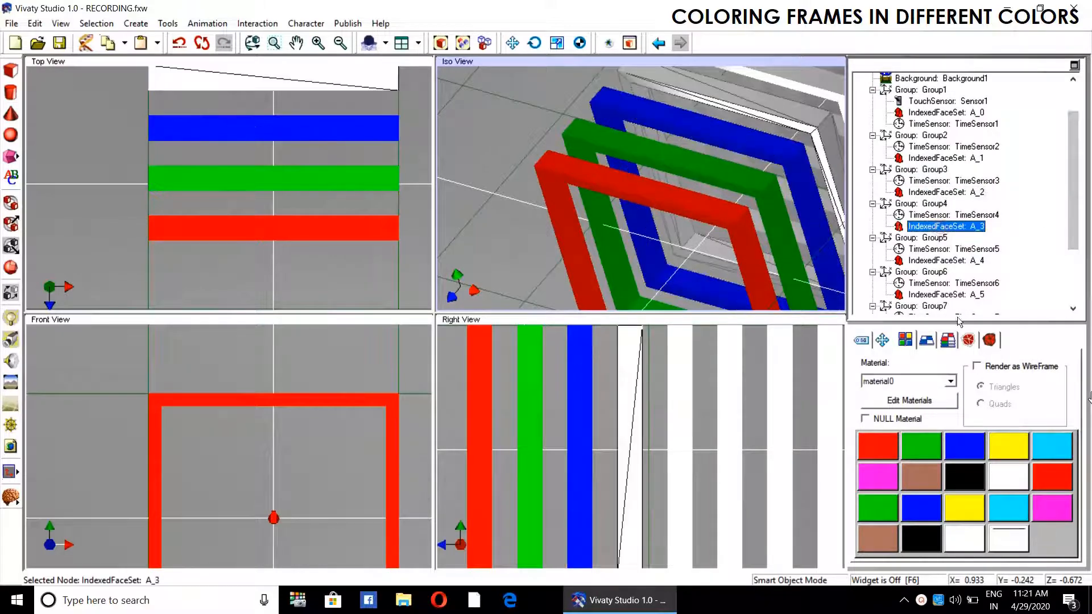
{"action": "left_click", "coordinate": [1006, 445]}
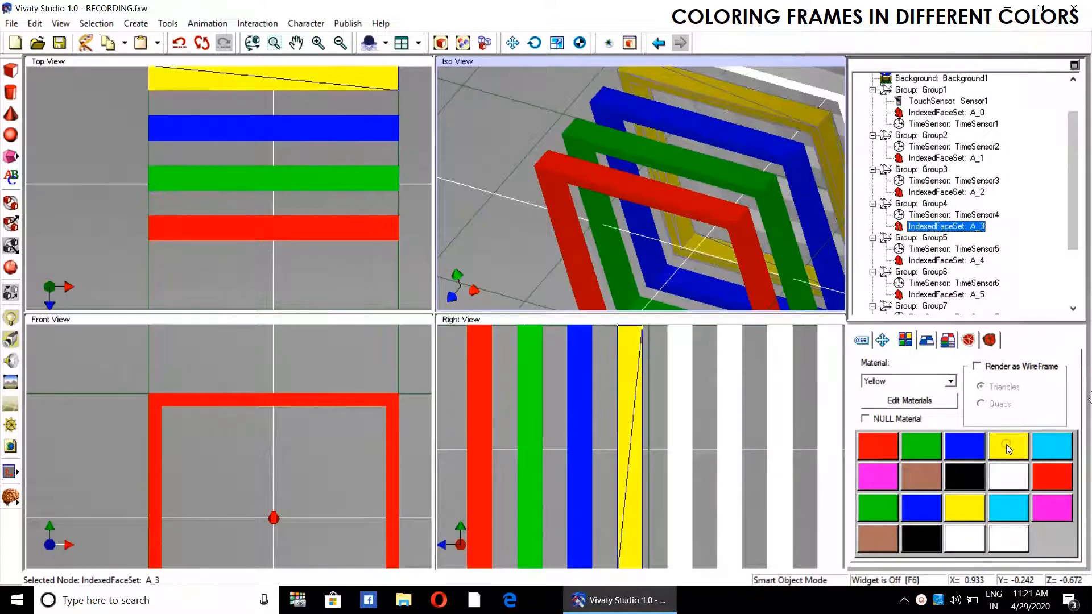
{"action": "left_click", "coordinate": [939, 261]}
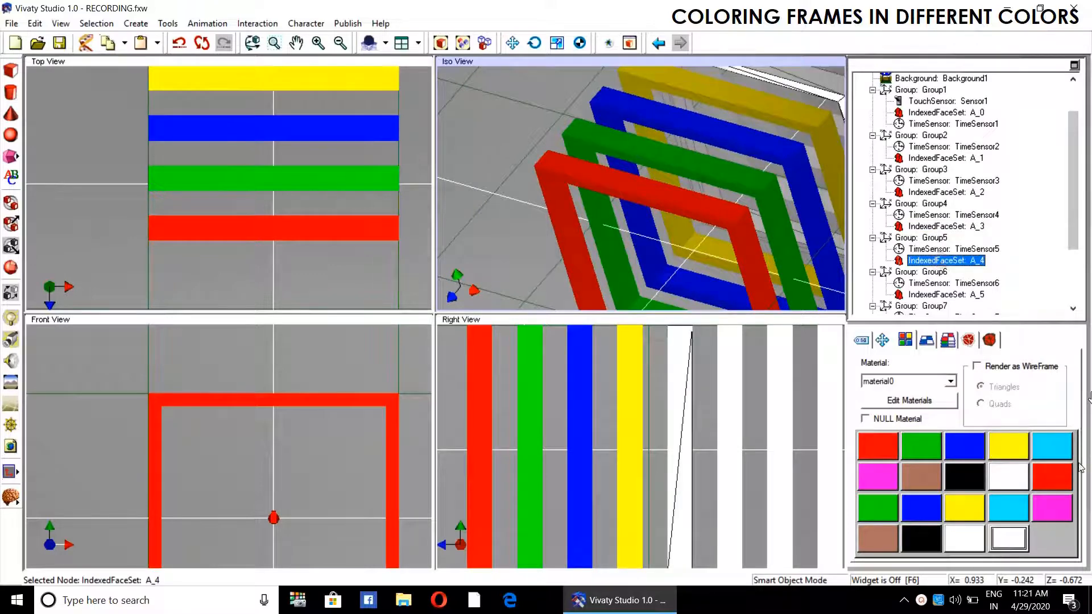
{"action": "left_click", "coordinate": [1053, 449]}
Apply the Purple material to frame A_5 in Group6 and the Rust material to frame A_6 in Group7
{"action": "left_click_drag", "start_coordinate": [1073, 233], "coordinate": [1073, 258]}
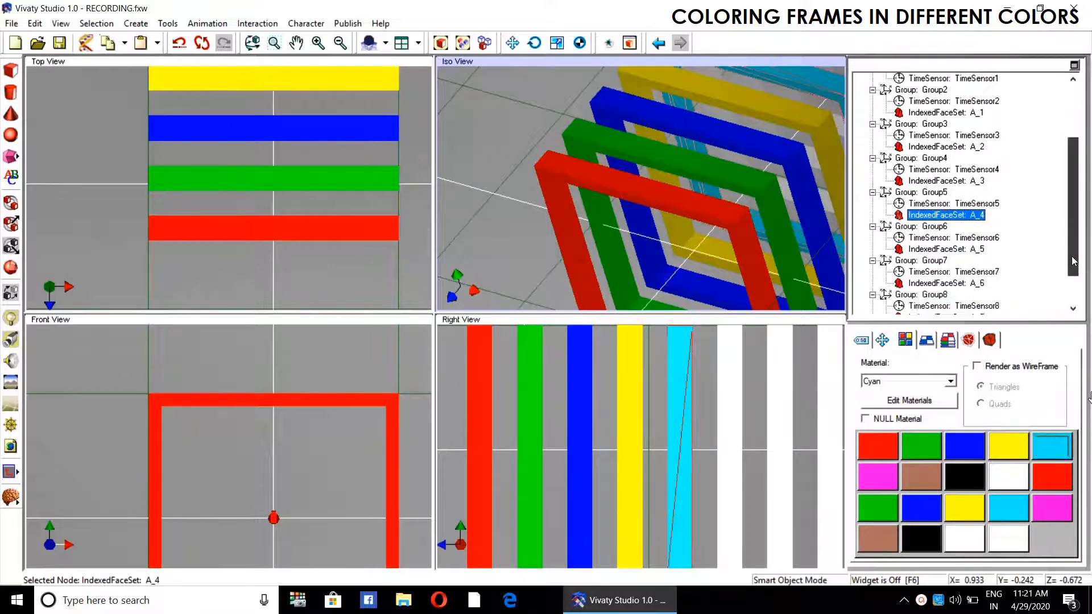
{"action": "left_click", "coordinate": [971, 250]}
{"action": "left_click", "coordinate": [880, 475]}
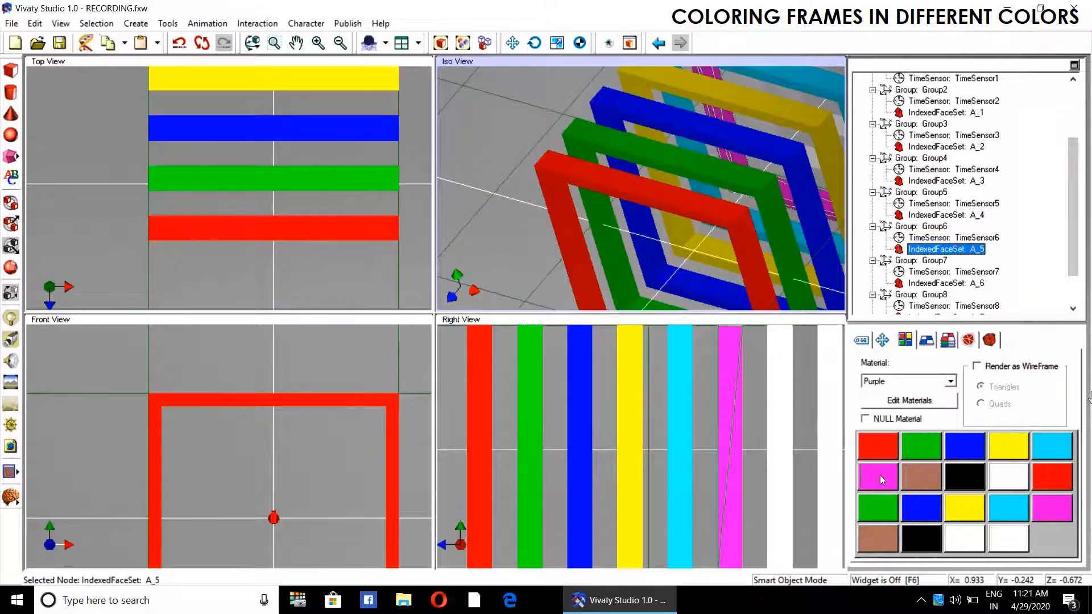
{"action": "left_click", "coordinate": [935, 284]}
{"action": "left_click", "coordinate": [931, 480]}
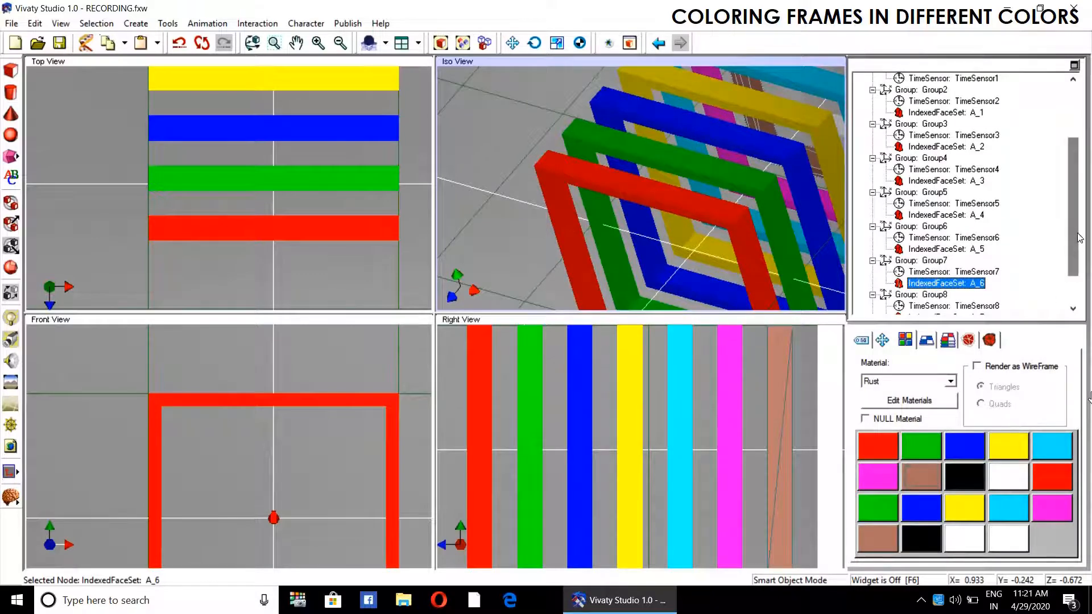
Apply the White material to frame A_7 in Group8
{"action": "left_click_drag", "start_coordinate": [1070, 265], "coordinate": [1069, 289]}
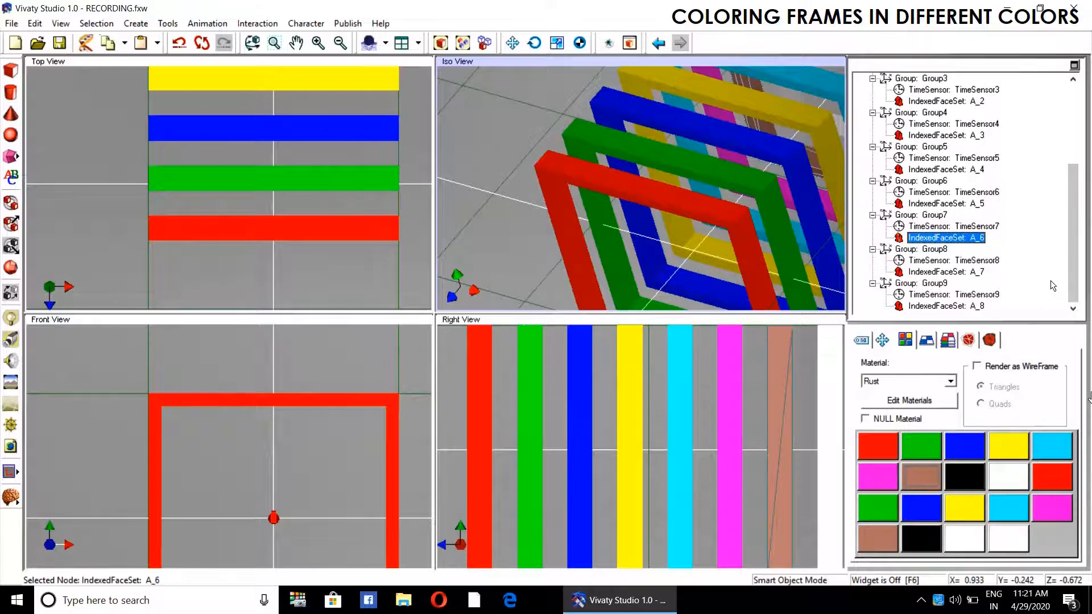
{"action": "left_click", "coordinate": [948, 274]}
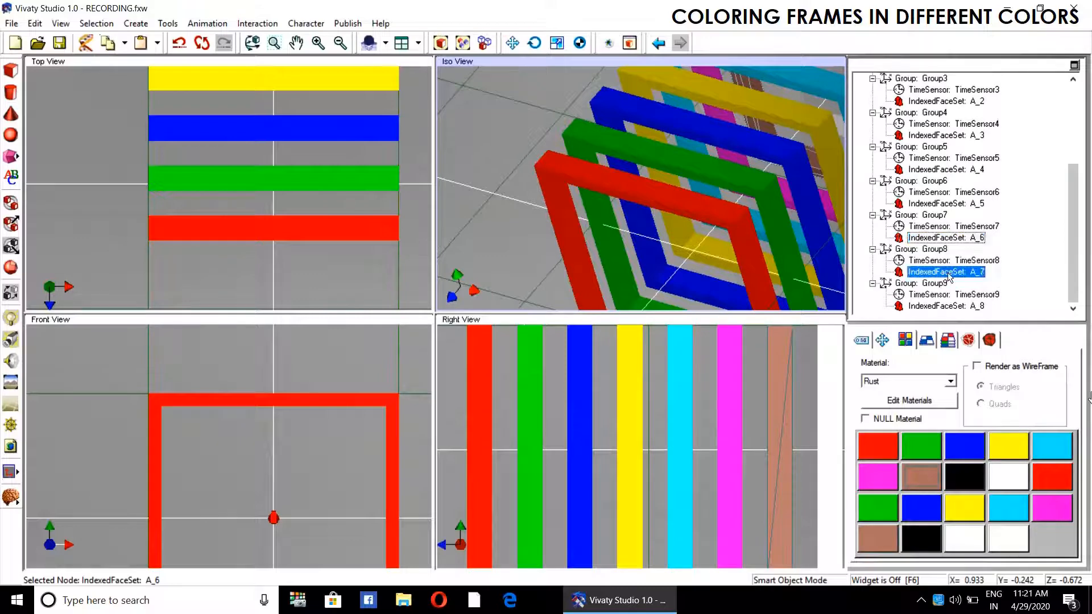
{"action": "left_click", "coordinate": [1009, 483]}
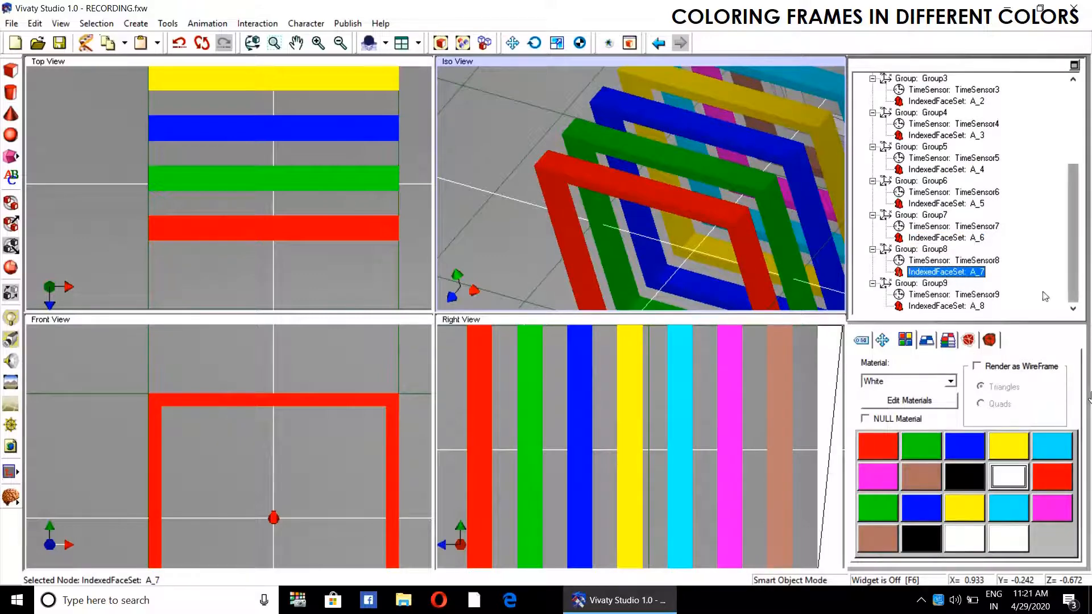
Change the diffuse color of material0 on frame A_8 in Group9 to light blue (RGB 128, 128, 255) and deselect the frame
{"action": "left_click", "coordinate": [970, 306]}
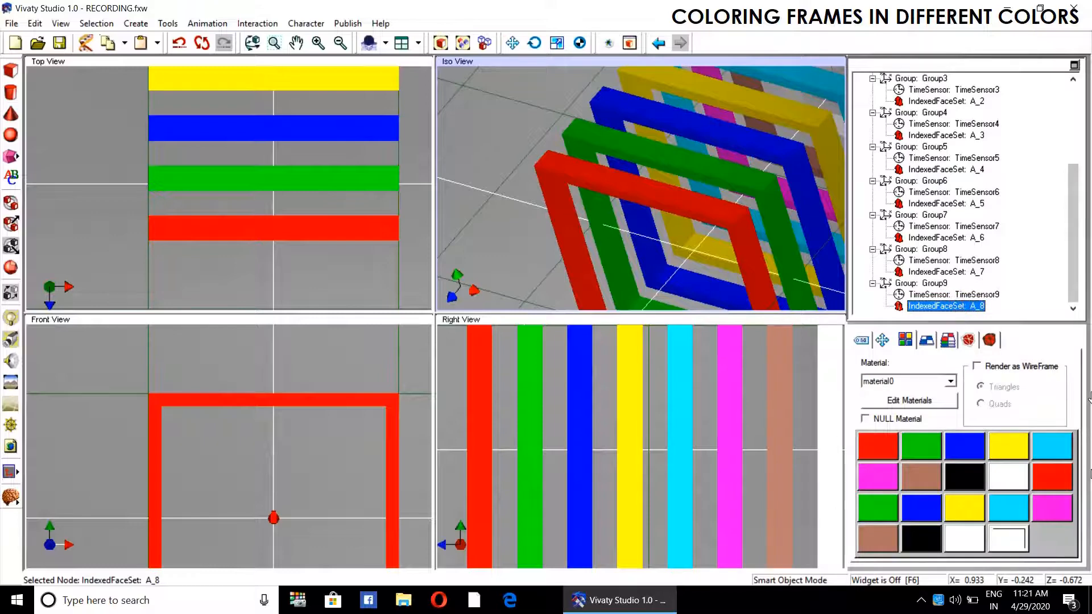
{"action": "left_click", "coordinate": [933, 405]}
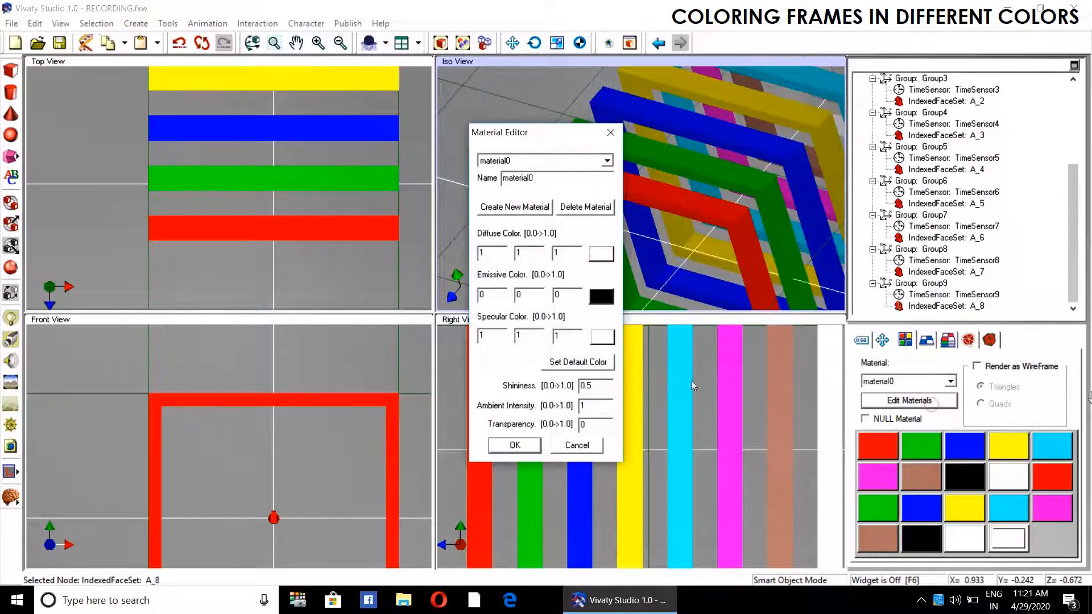
{"action": "left_click", "coordinate": [601, 253]}
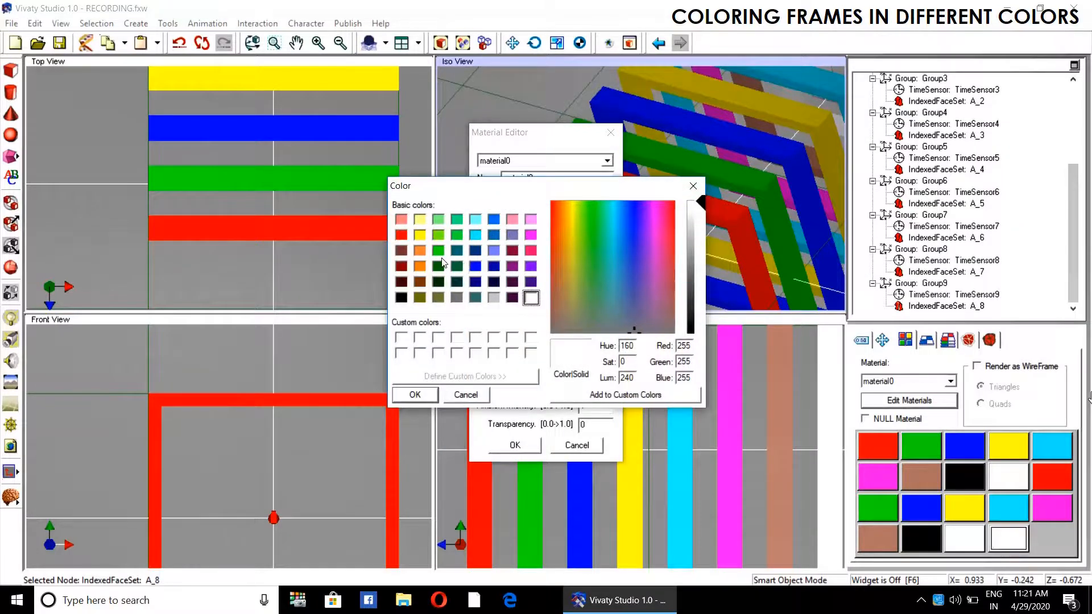
{"action": "left_click", "coordinate": [493, 252]}
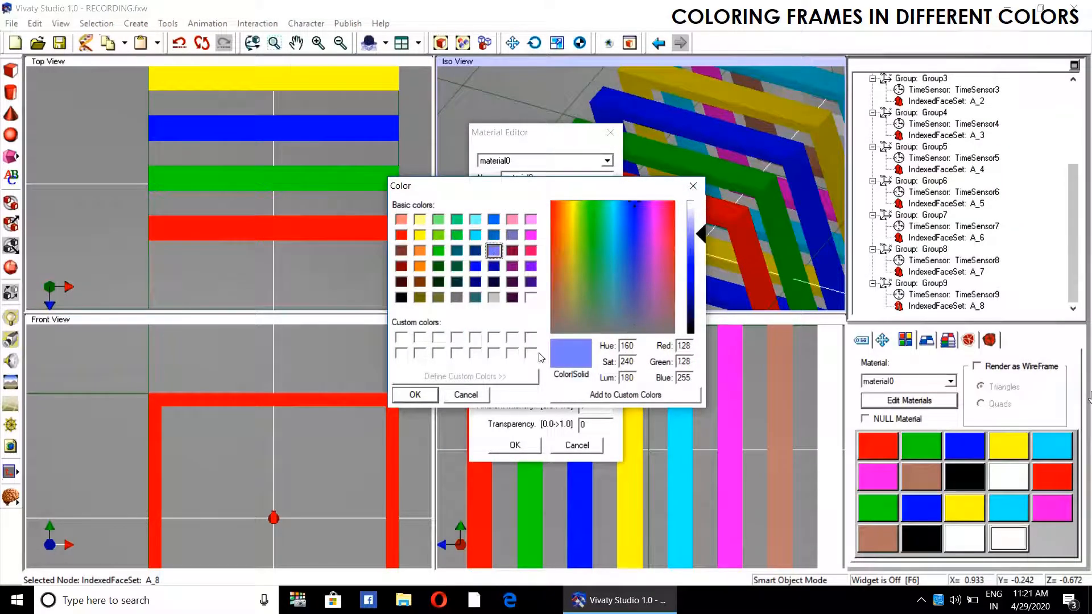
{"action": "left_click", "coordinate": [434, 396]}
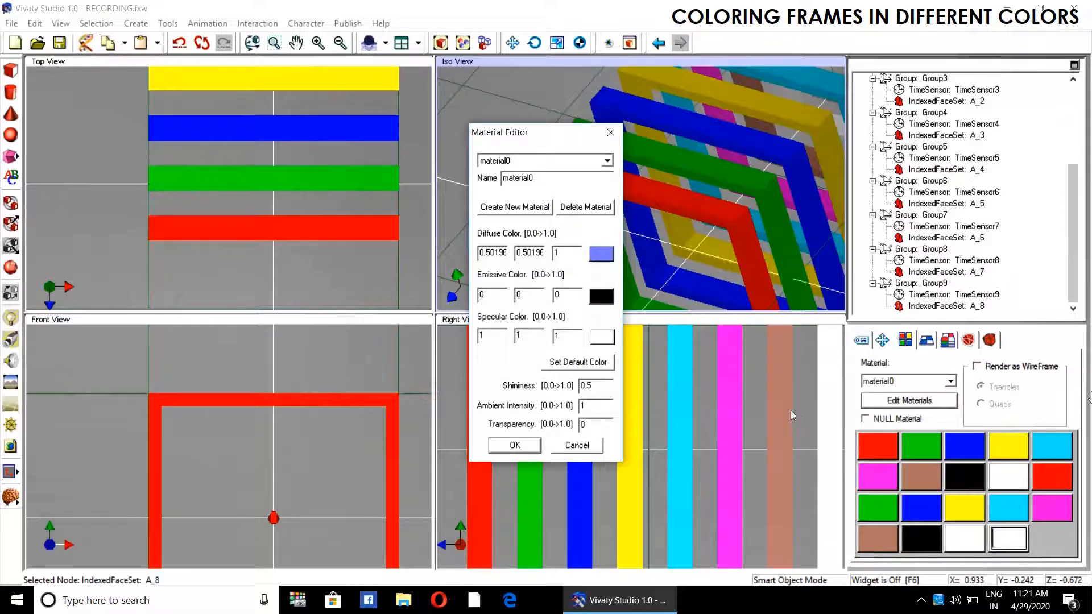
{"action": "left_click", "coordinate": [502, 442]}
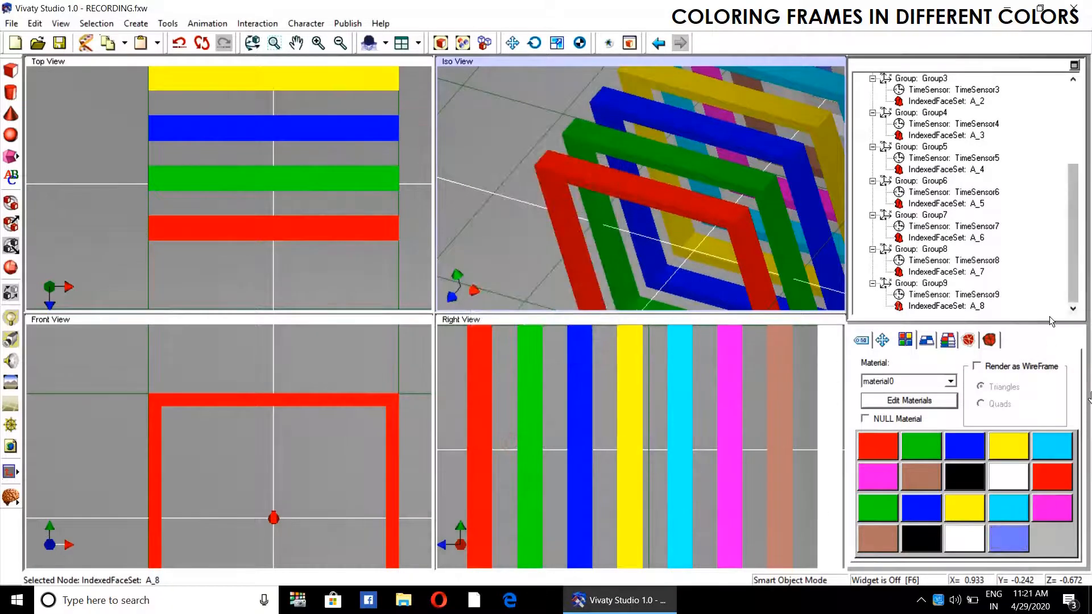
{"action": "left_click", "coordinate": [922, 307]}
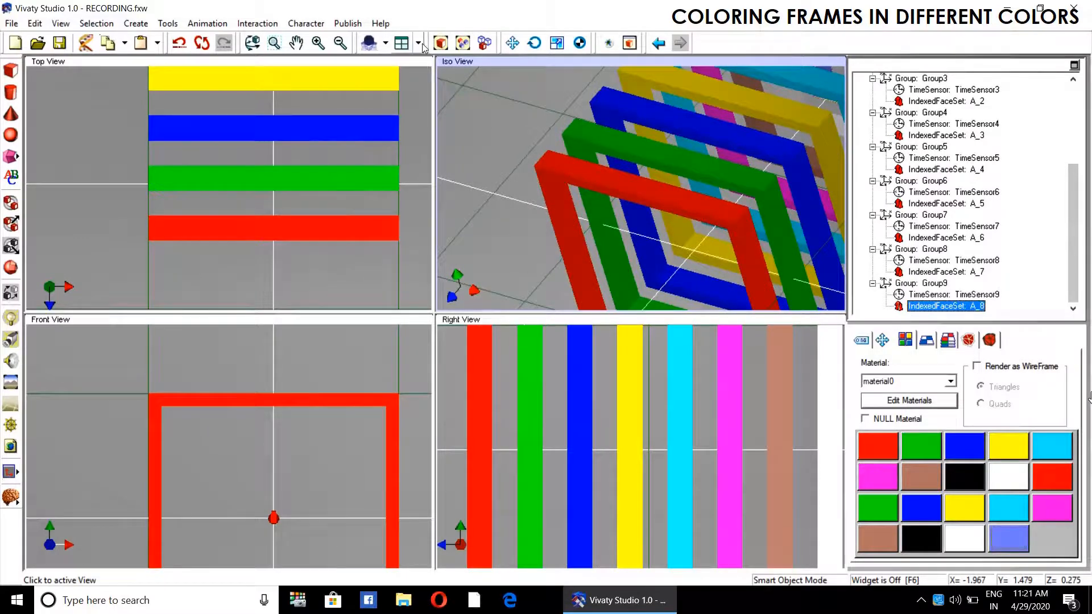
{"action": "left_click", "coordinate": [340, 43]}
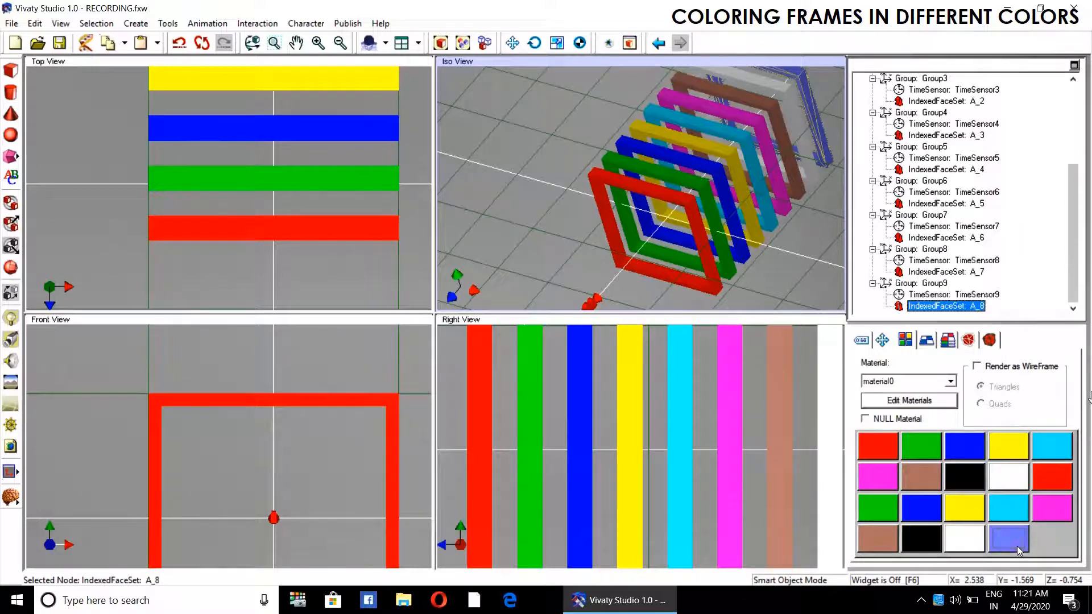
{"action": "left_click", "coordinate": [809, 281]}
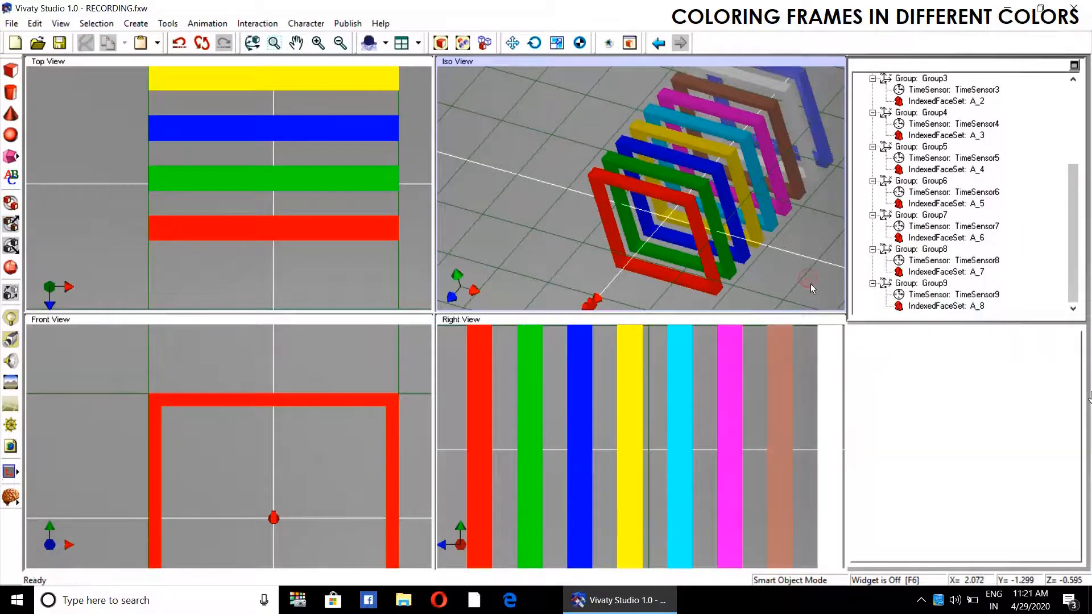
Preview the scene, back away in Walk mode, orbit the frames in Examine mode to watch their rotation, and close the preview
{"action": "left_click", "coordinate": [608, 43]}
{"action": "right_click", "coordinate": [869, 269]}
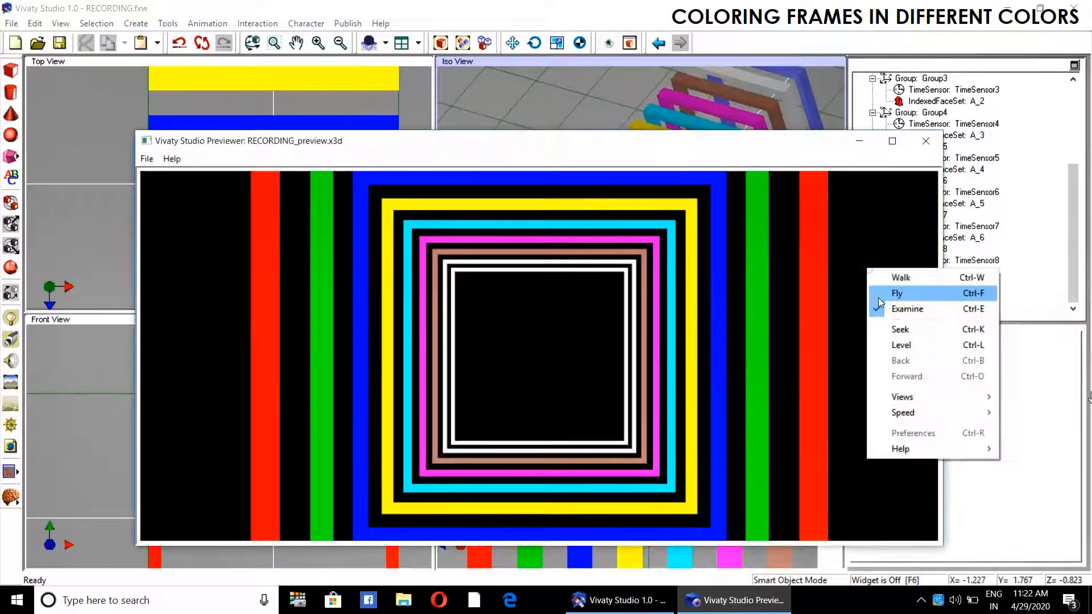
{"action": "left_click", "coordinate": [905, 278]}
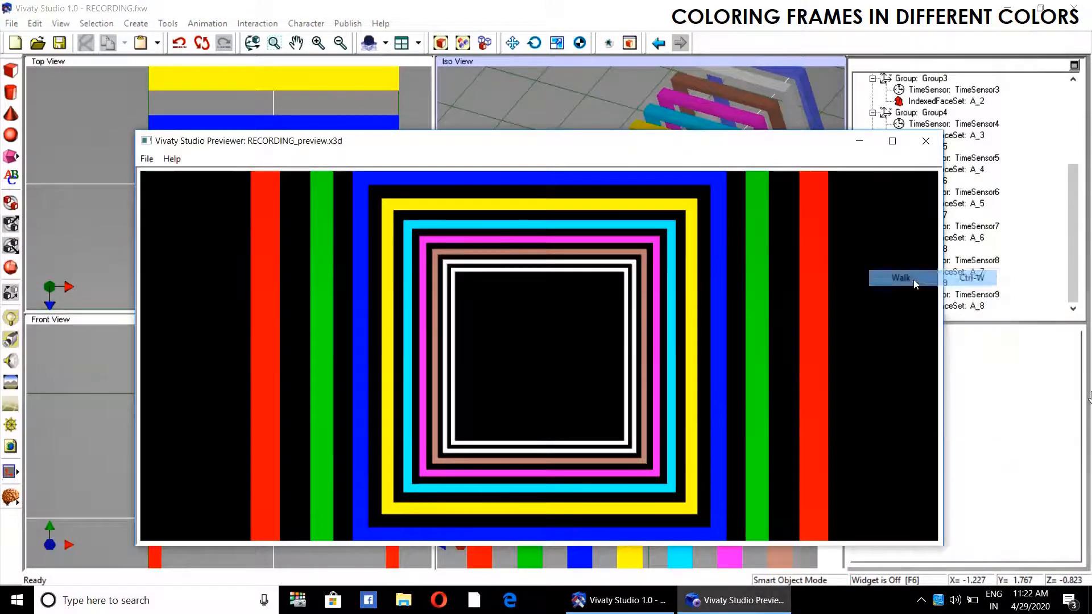
{"action": "left_click_drag", "start_coordinate": [914, 279], "coordinate": [851, 359]}
{"action": "right_click", "coordinate": [788, 304]}
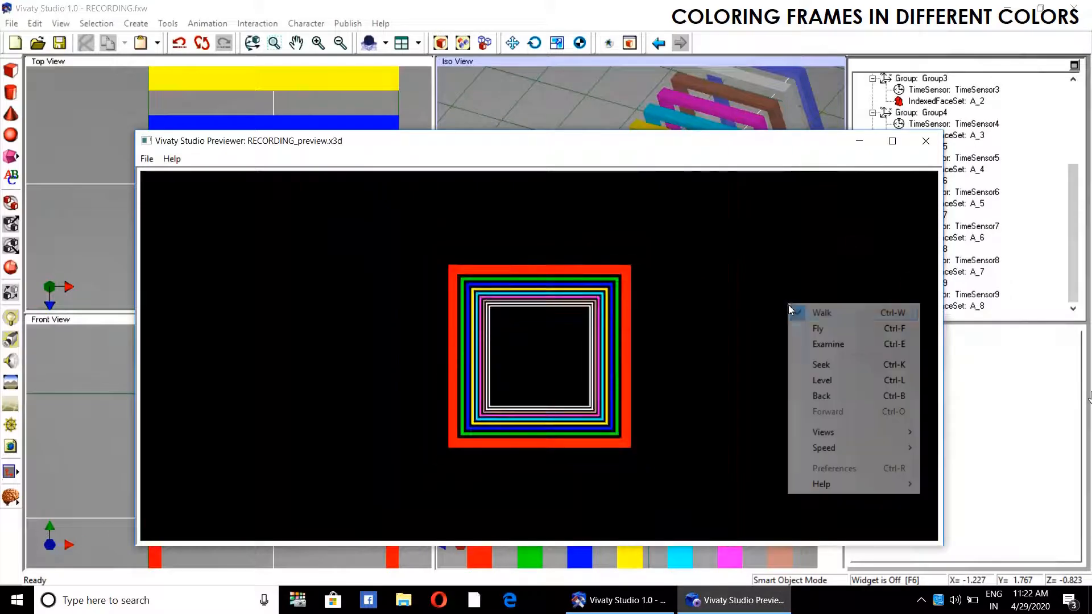
{"action": "left_click", "coordinate": [822, 344]}
{"action": "left_click_drag", "start_coordinate": [743, 305], "coordinate": [769, 447]}
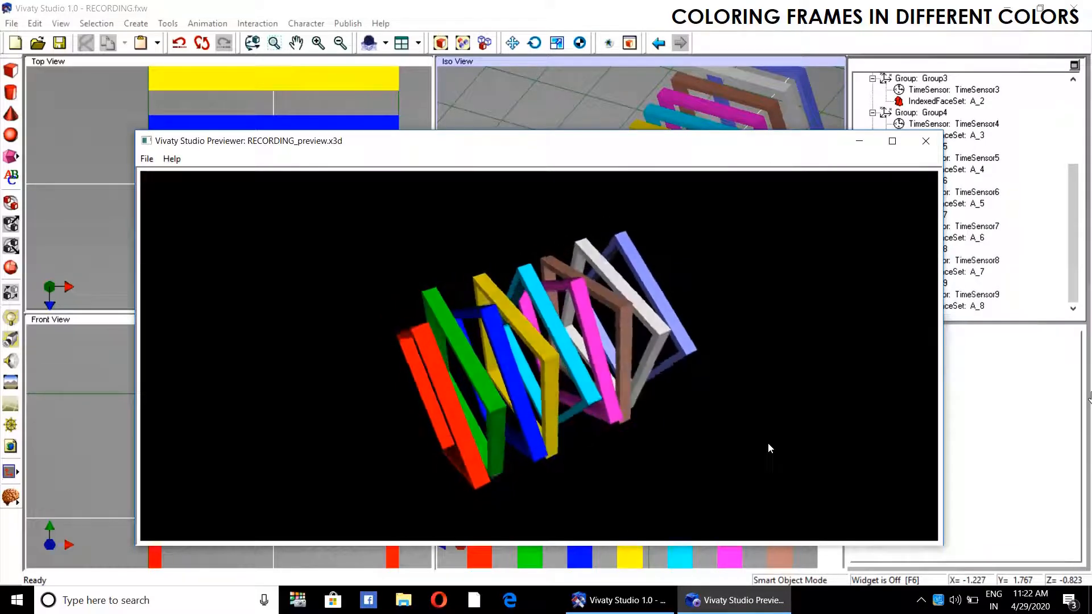
{"action": "left_click", "coordinate": [927, 142]}
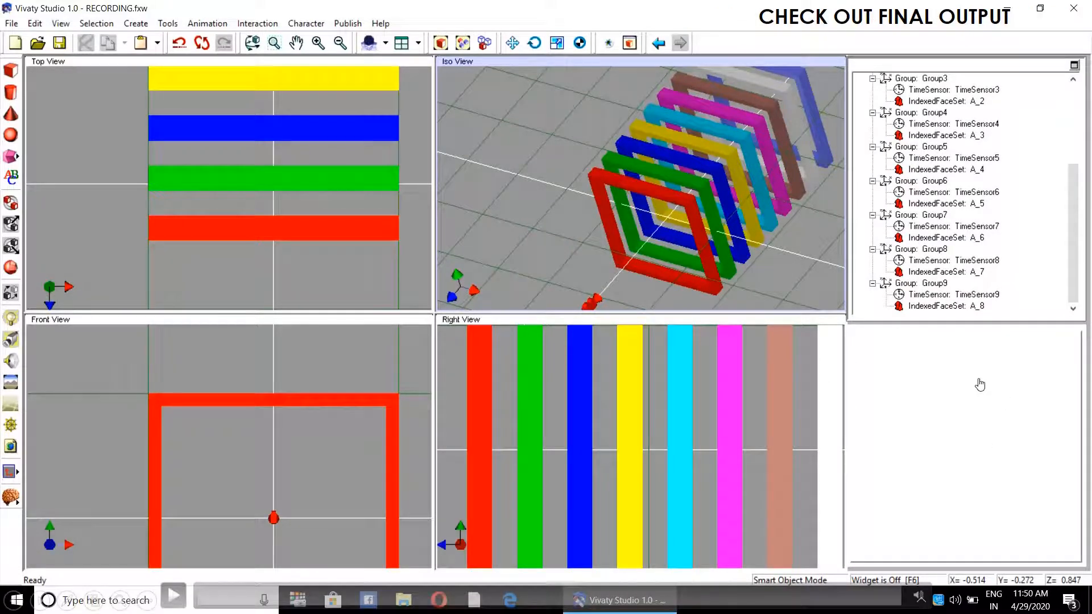
Save a copy of the scene as ROTATING COLOR FRAMES in the ROTATING COLOR FRAMES folder
{"action": "left_click", "coordinate": [12, 23]}
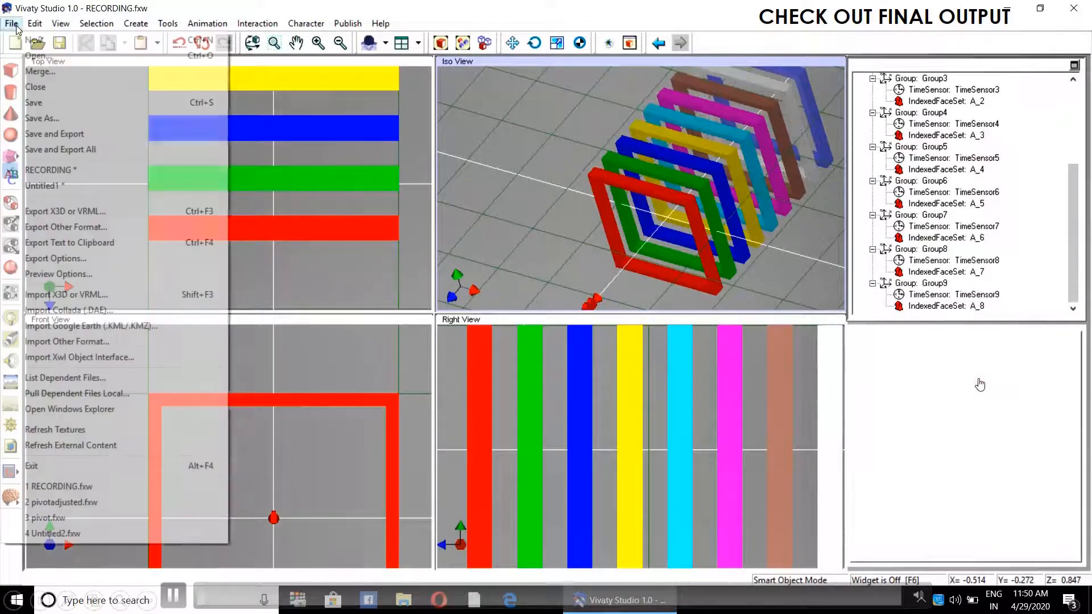
{"action": "left_click", "coordinate": [41, 118]}
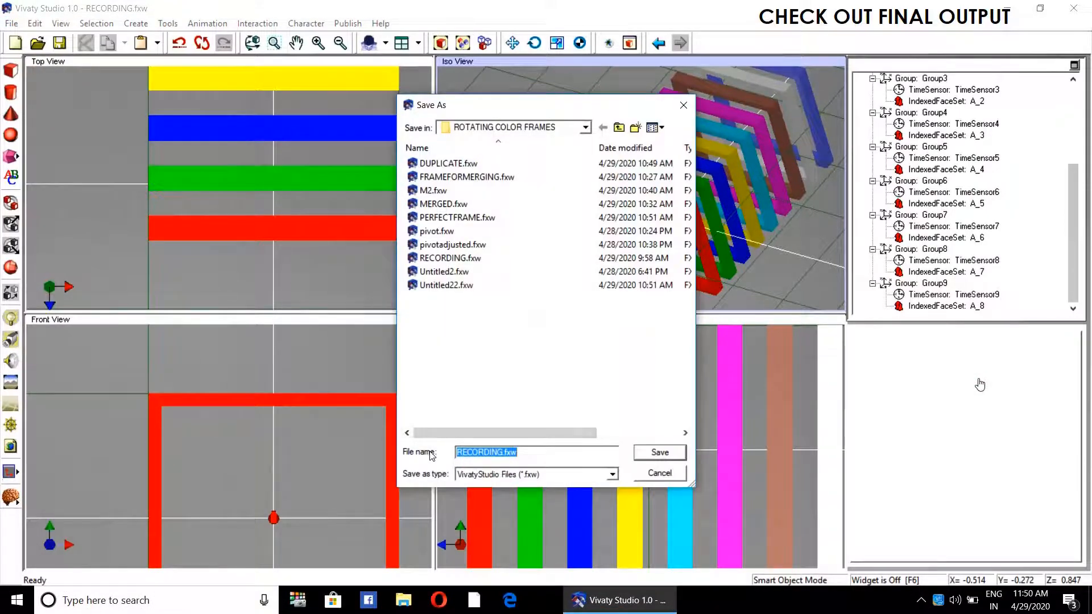
{"action": "type", "text": "ROTATING COLOR FRAMES"}
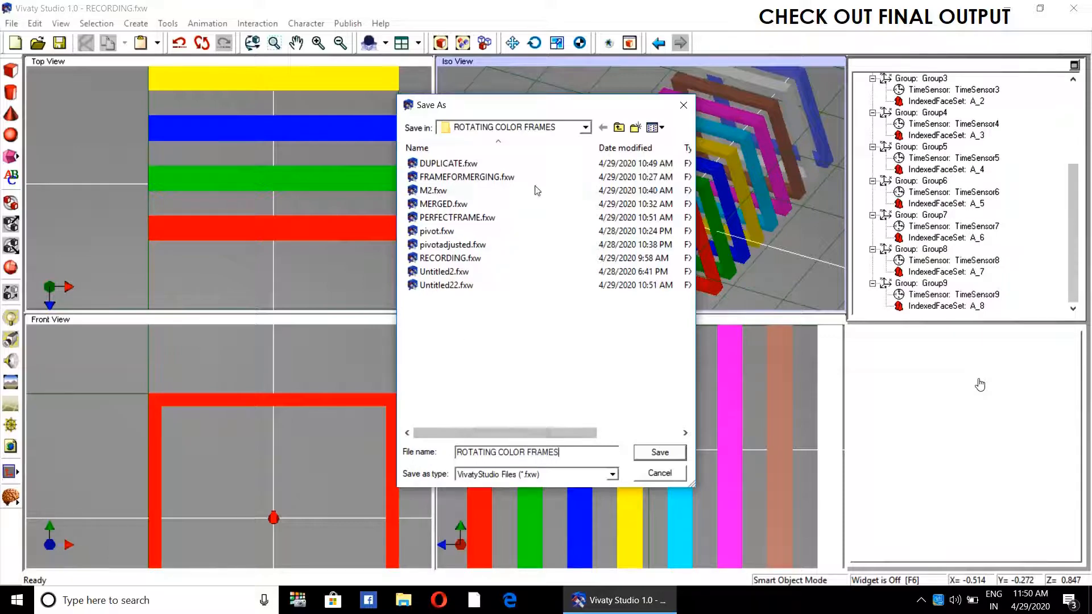
{"action": "left_click", "coordinate": [669, 454]}
Export the scene to the Desktop as the uncompressed VRML file ROTATING COLOR FRAMES.wrl
{"action": "left_click", "coordinate": [11, 23]}
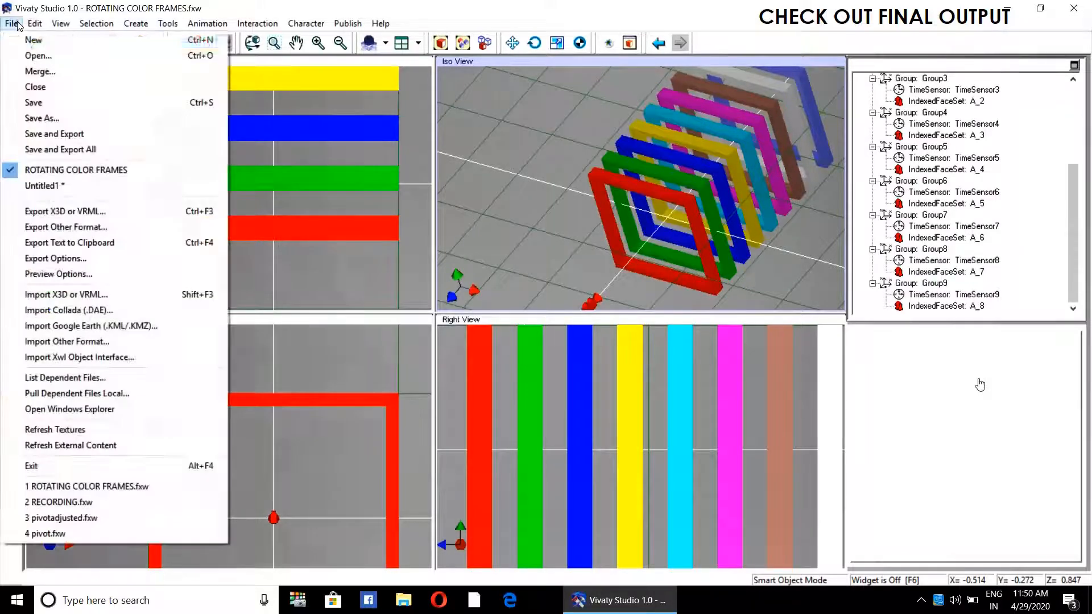
{"action": "left_click", "coordinate": [45, 210]}
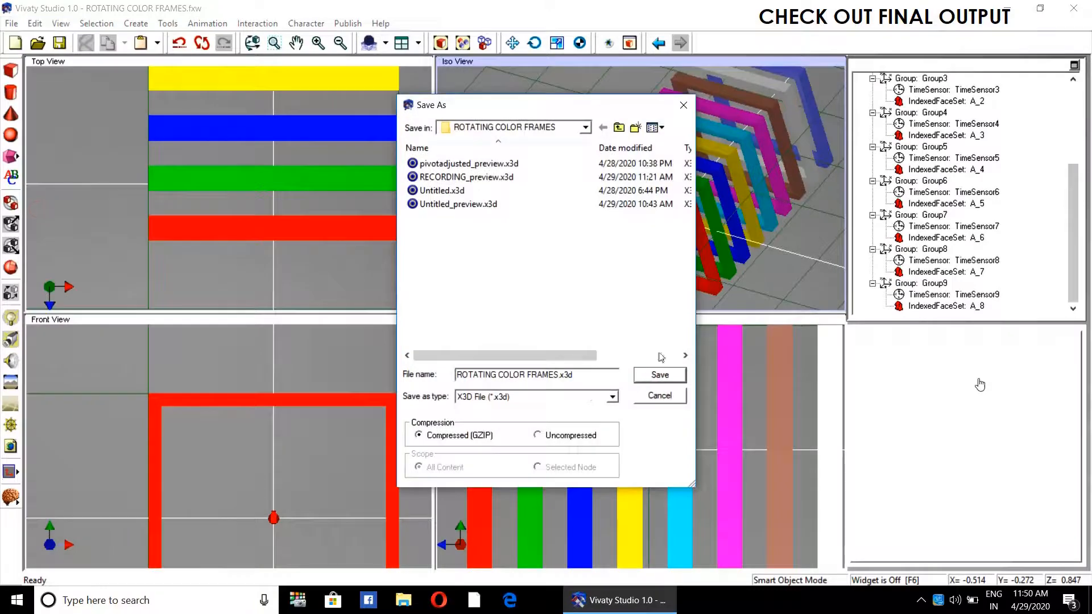
{"action": "left_click", "coordinate": [586, 129]}
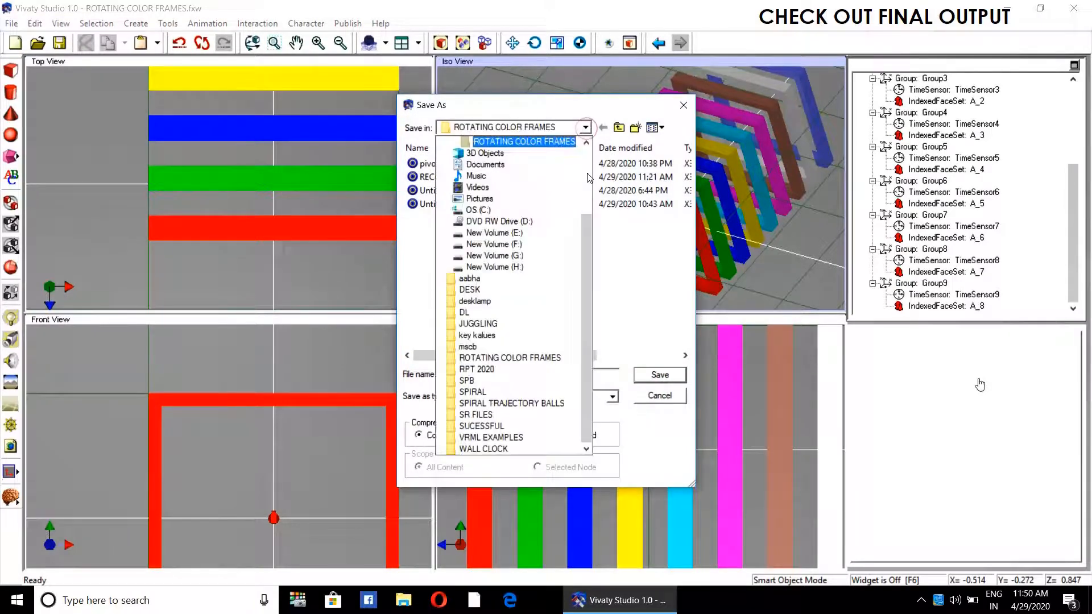
{"action": "left_click_drag", "start_coordinate": [586, 249], "coordinate": [582, 161]}
{"action": "left_click", "coordinate": [472, 142]}
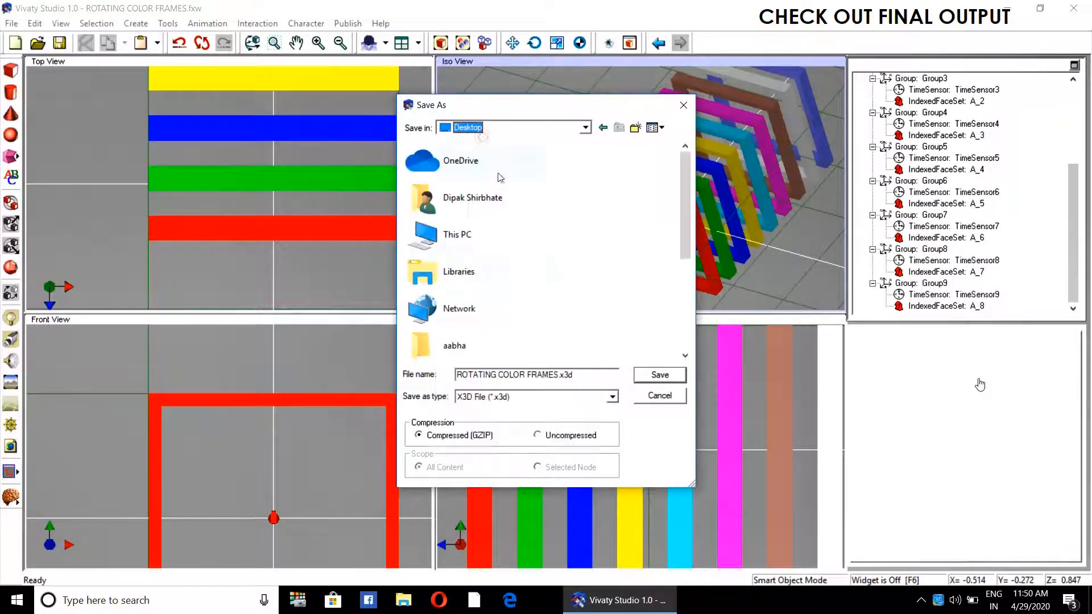
{"action": "left_click", "coordinate": [539, 437]}
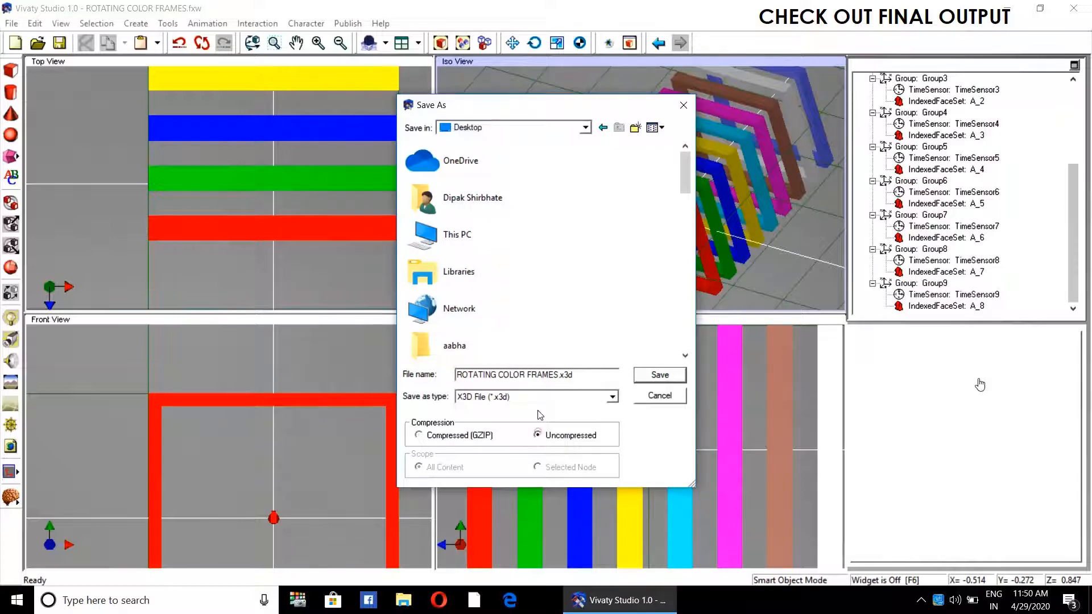
{"action": "left_click", "coordinate": [535, 395]}
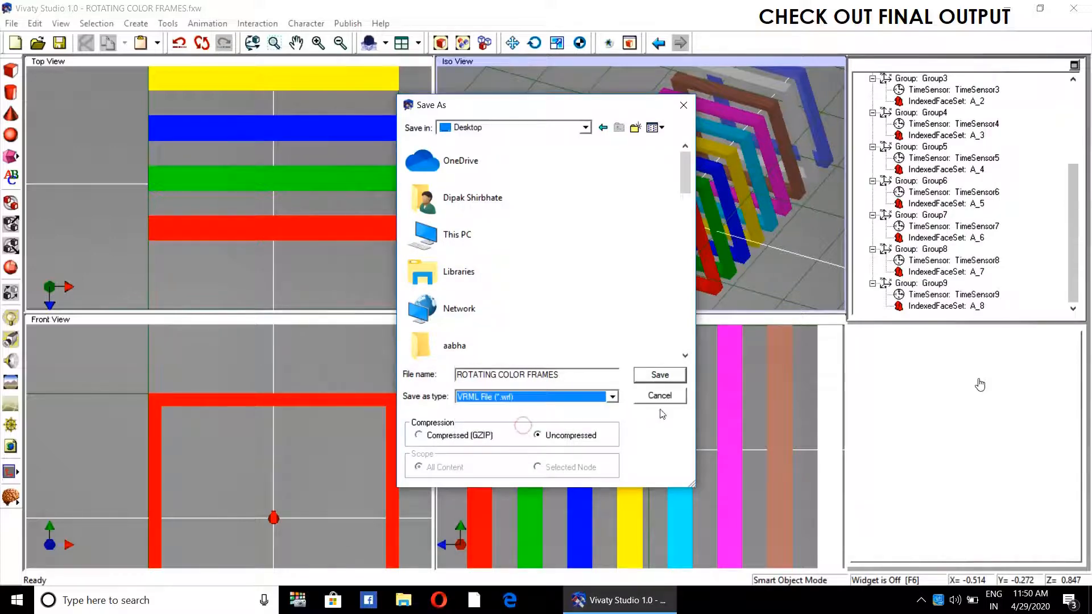
{"action": "left_click", "coordinate": [679, 377]}
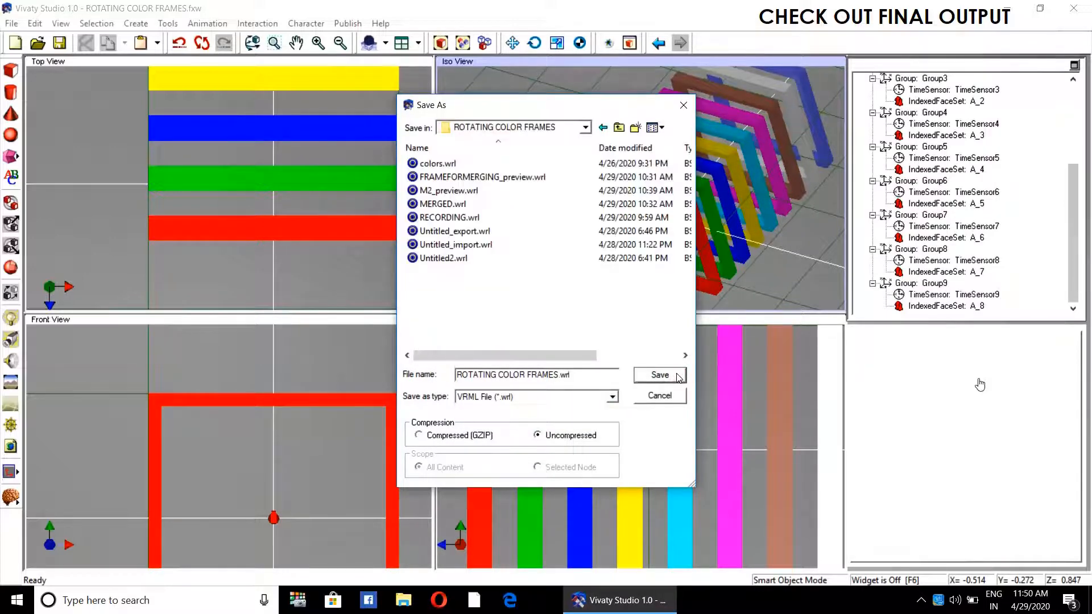
{"action": "left_click", "coordinate": [586, 129]}
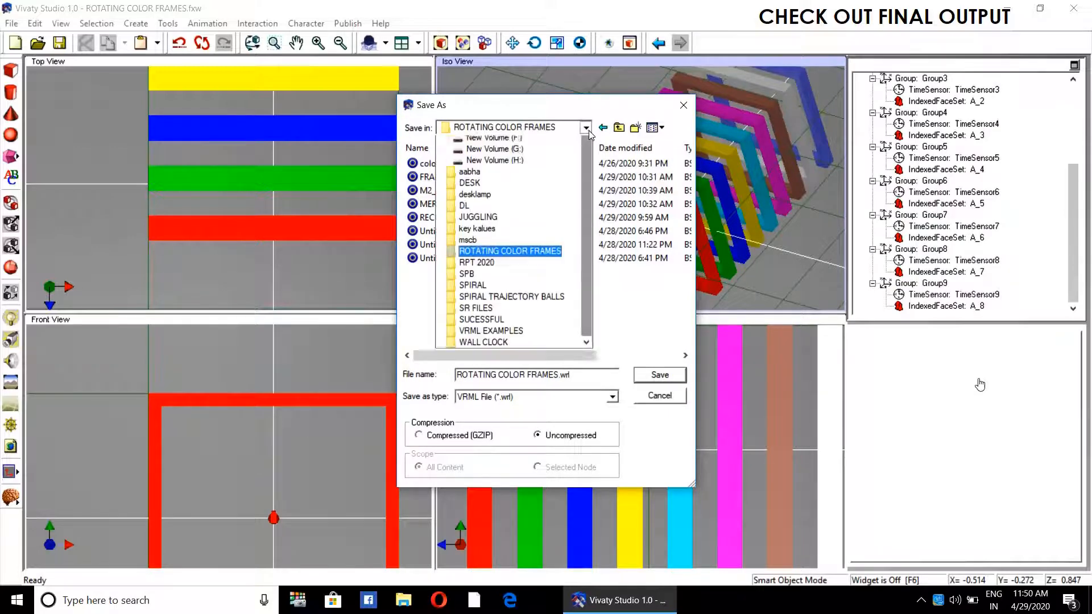
{"action": "left_click_drag", "start_coordinate": [586, 238], "coordinate": [585, 168]}
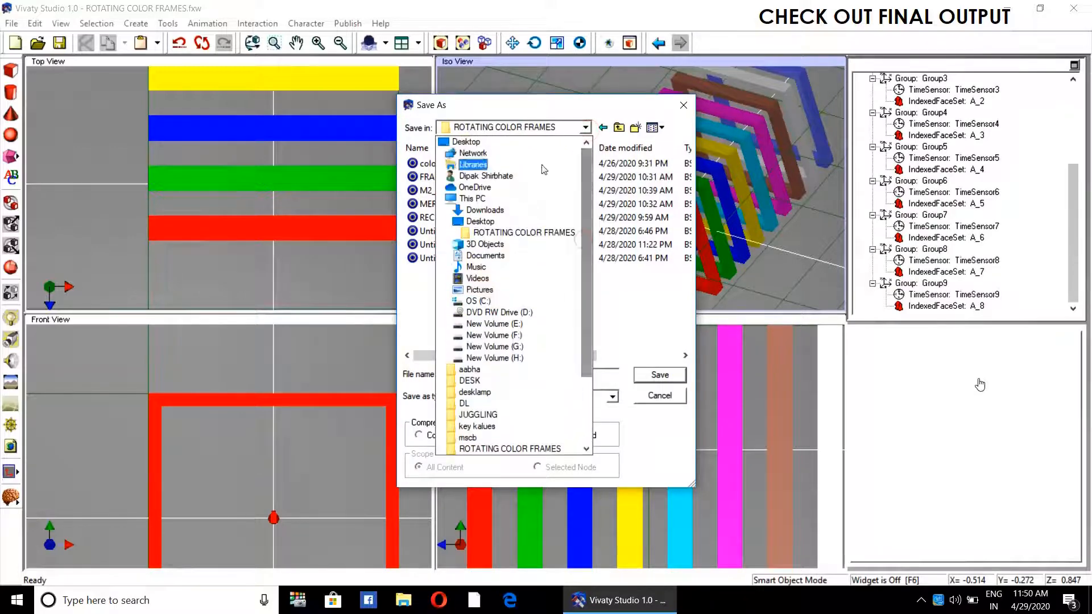
{"action": "left_click", "coordinate": [484, 144]}
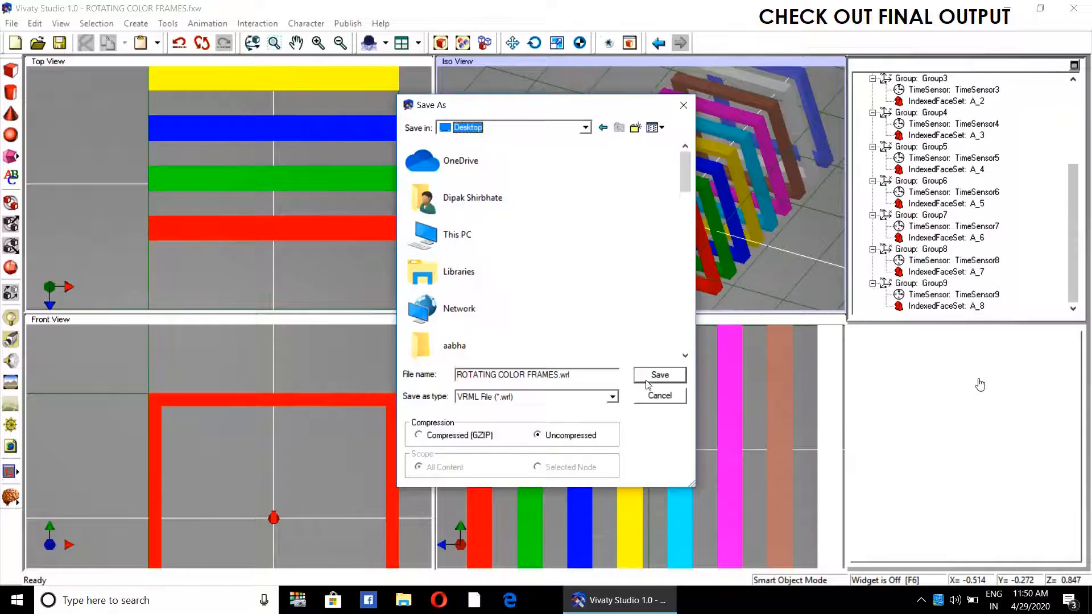
{"action": "left_click", "coordinate": [660, 377]}
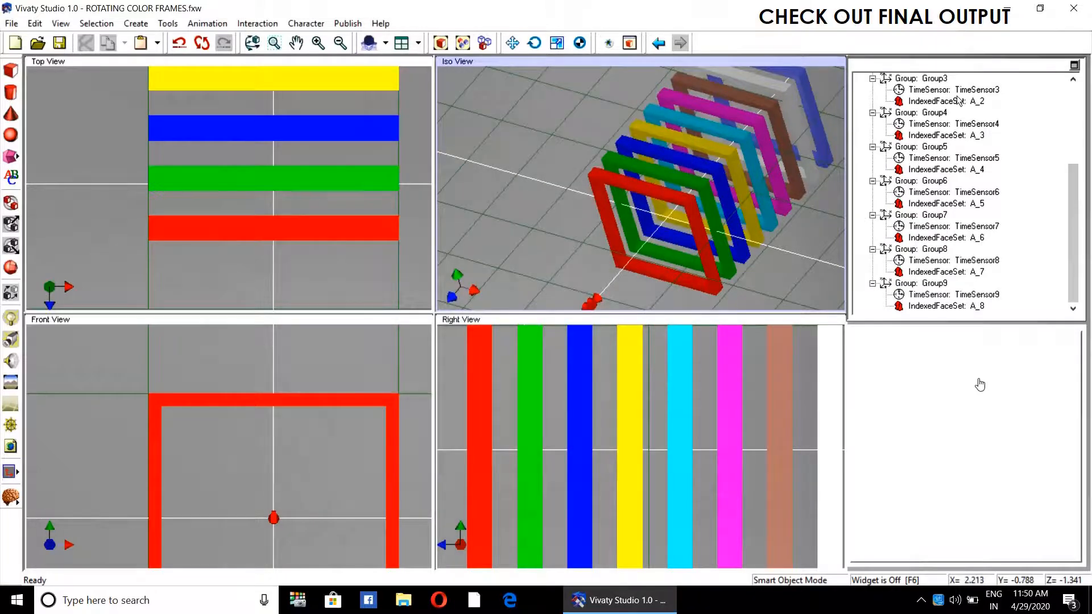
Switch to BS Contact by opening the exported ROTATING COLOR FRAMES file from the desktop, and back away from the frames in Walk mode
{"action": "left_click", "coordinate": [1008, 10]}
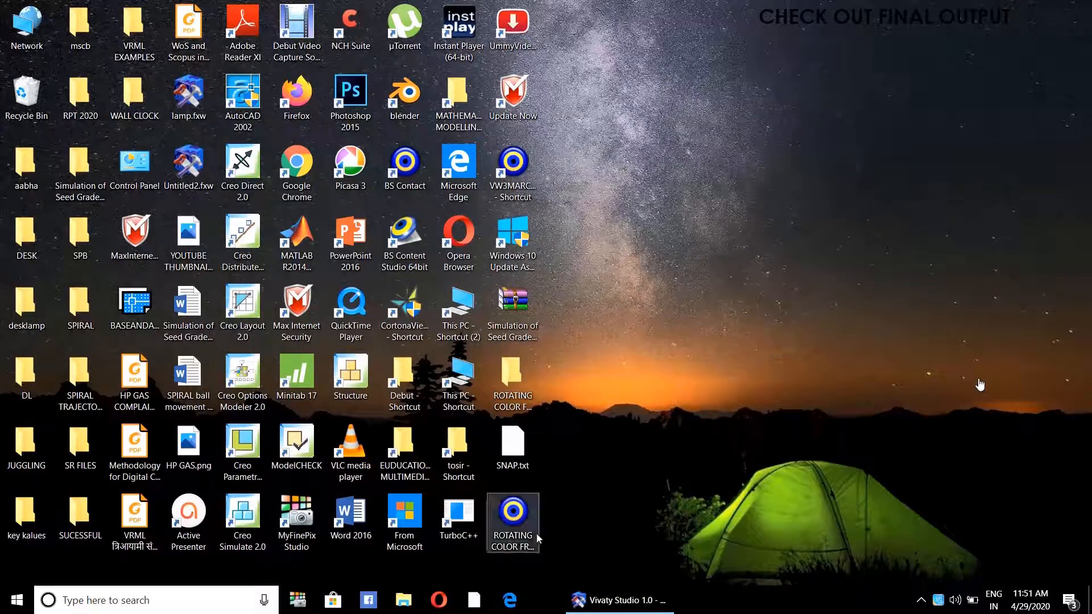
{"action": "double_click", "coordinate": [512, 520]}
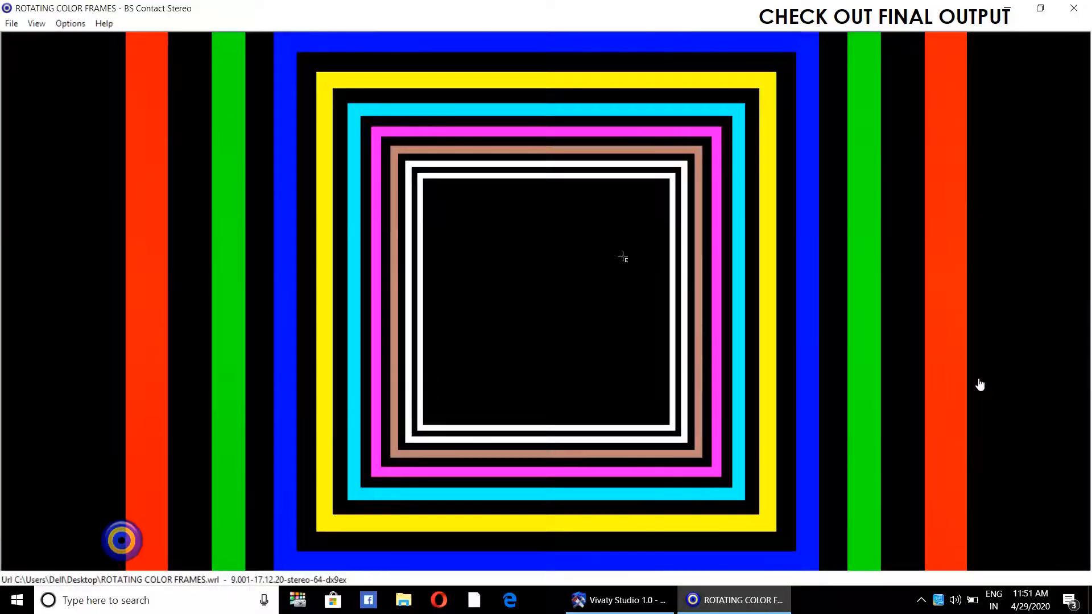
{"action": "right_click", "coordinate": [623, 258]}
{"action": "mouse_move", "coordinate": [655, 320]}
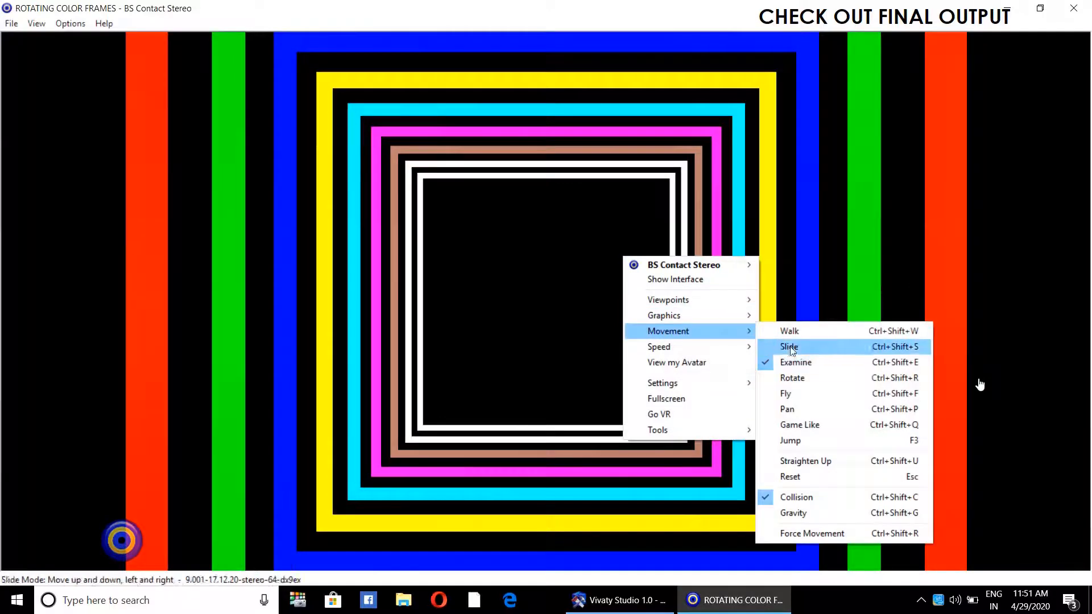
{"action": "left_click", "coordinate": [794, 332]}
{"action": "left_click_drag", "start_coordinate": [615, 244], "coordinate": [589, 354]}
{"action": "left_click_drag", "start_coordinate": [843, 273], "coordinate": [802, 322]}
Orbit the row of frames in Examine mode, start their rotation by touching the red frame, and orbit again to watch the animation
{"action": "right_click", "coordinate": [801, 322]}
{"action": "mouse_move", "coordinate": [833, 380]}
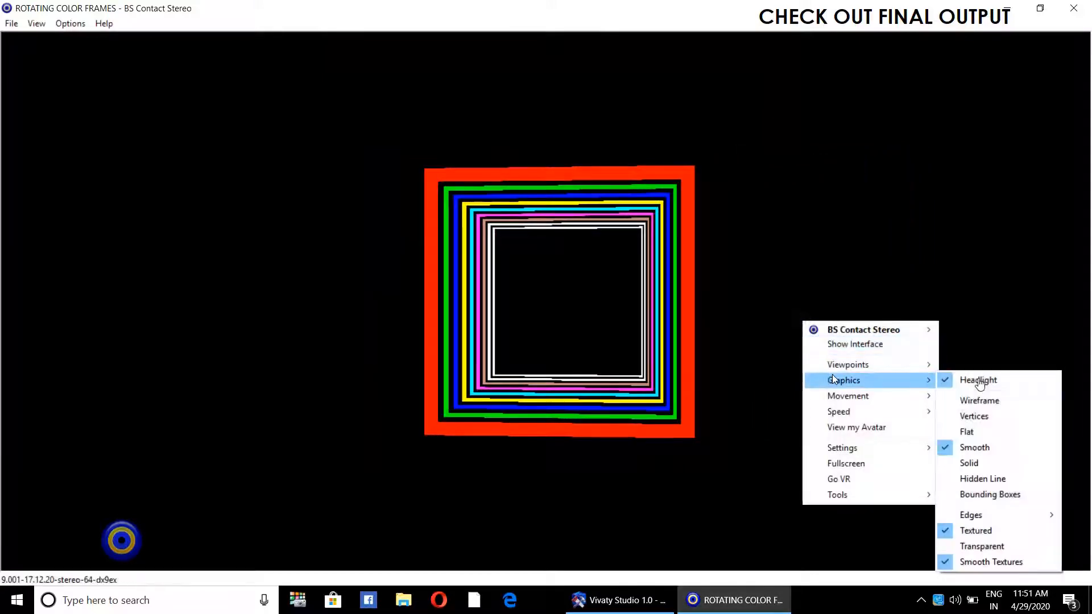
{"action": "mouse_move", "coordinate": [848, 398]}
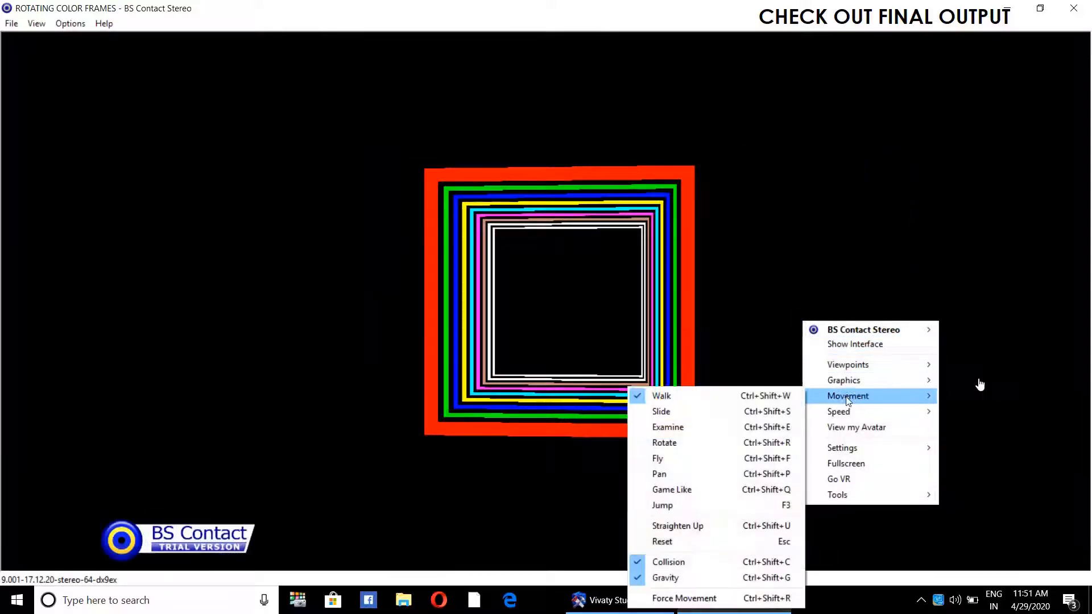
{"action": "left_click", "coordinate": [688, 426]}
{"action": "left_click_drag", "start_coordinate": [727, 376], "coordinate": [645, 421]}
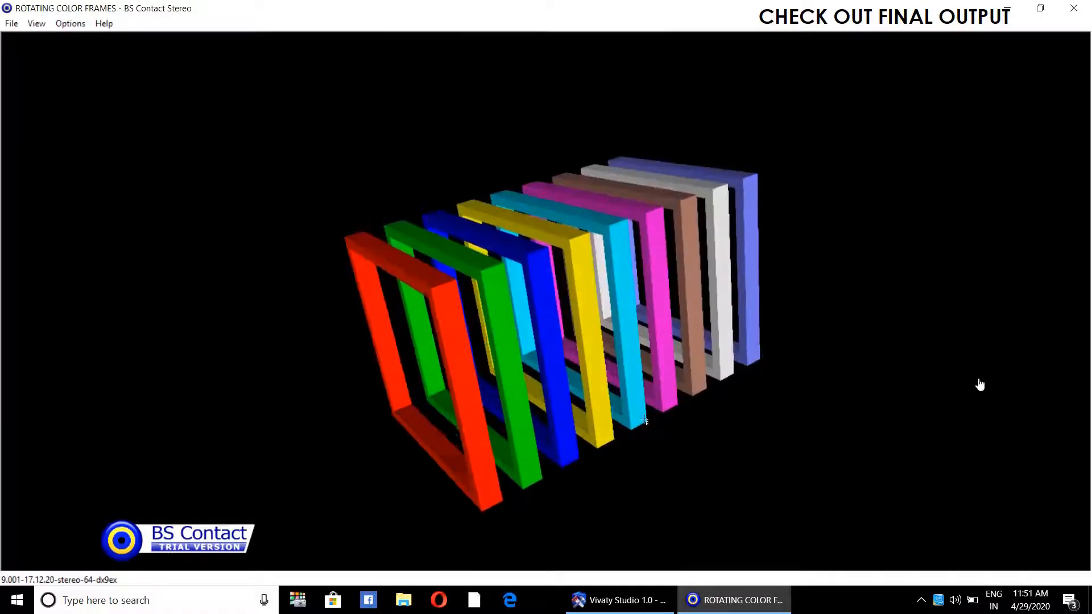
{"action": "left_click", "coordinate": [461, 416]}
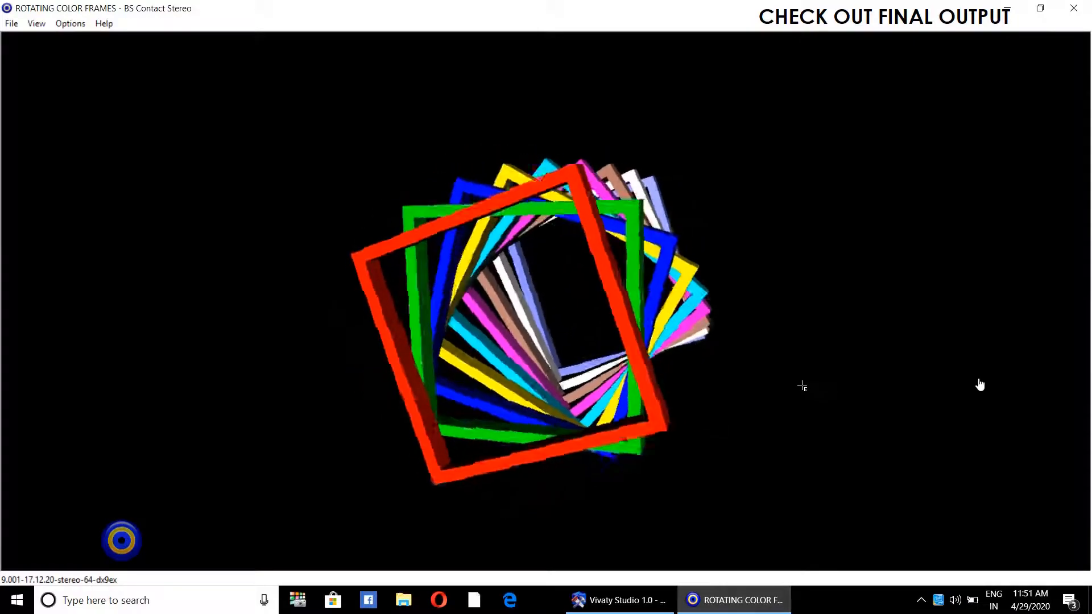
{"action": "left_click_drag", "start_coordinate": [788, 390], "coordinate": [716, 361]}
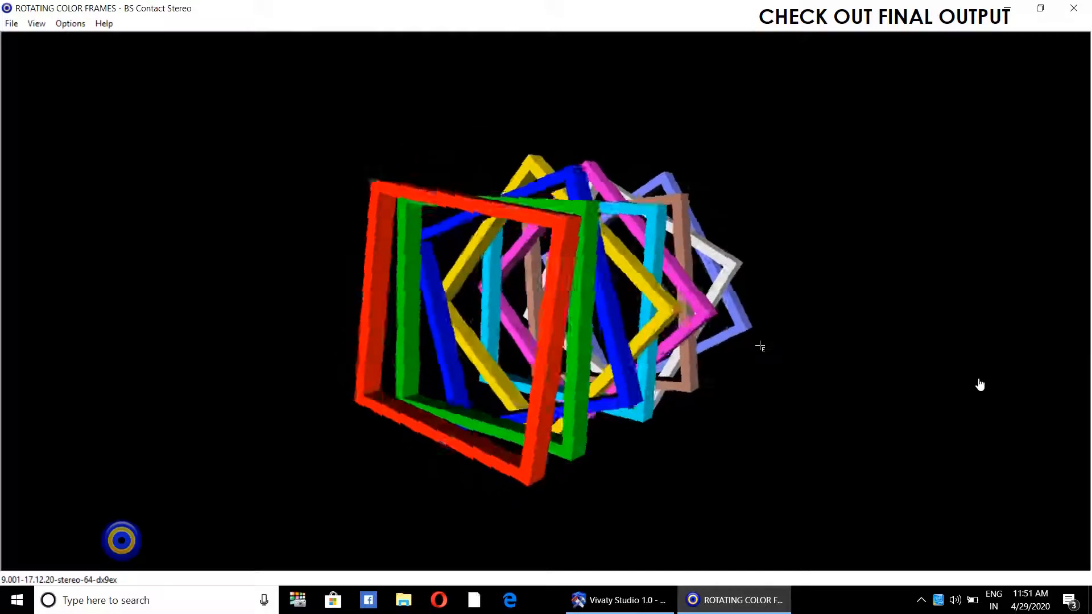
View the rotating frames from the Front viewpoint
{"action": "right_click", "coordinate": [761, 347]}
{"action": "mouse_move", "coordinate": [799, 391]}
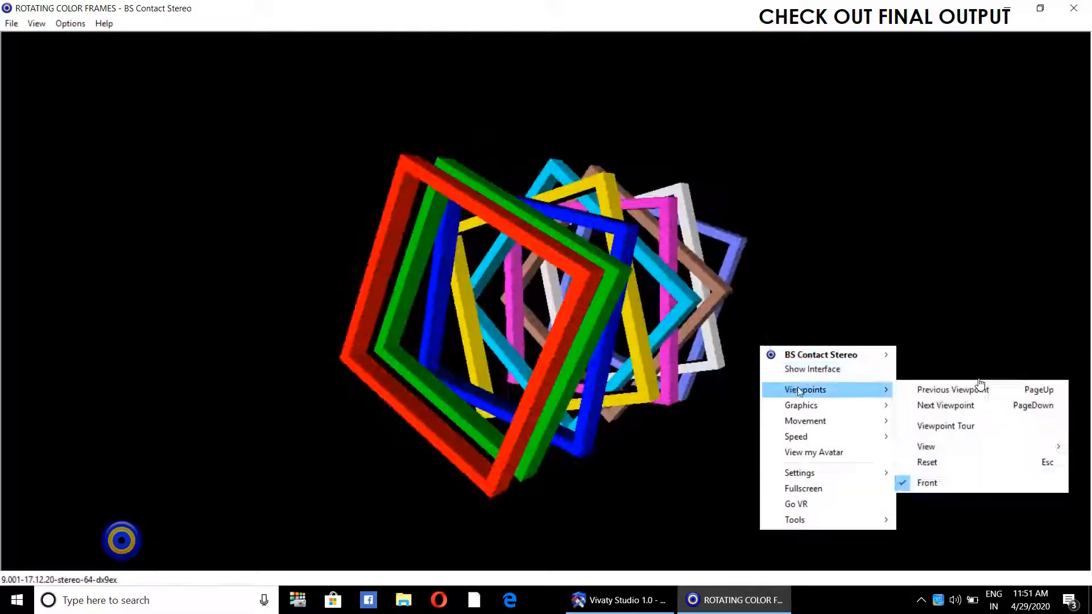
{"action": "mouse_move", "coordinate": [928, 447]}
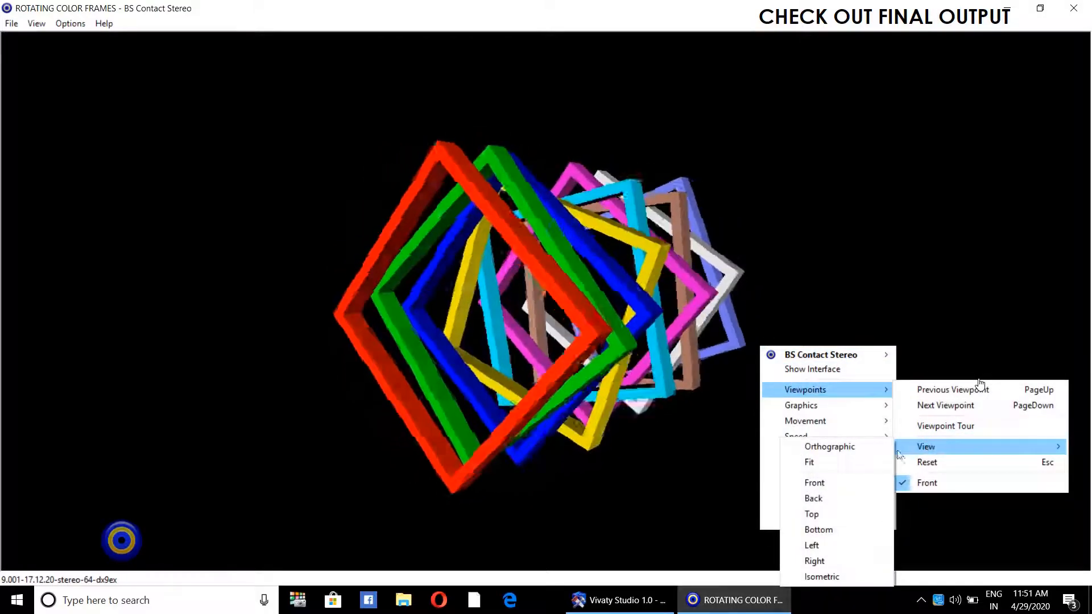
{"action": "left_click", "coordinate": [862, 481]}
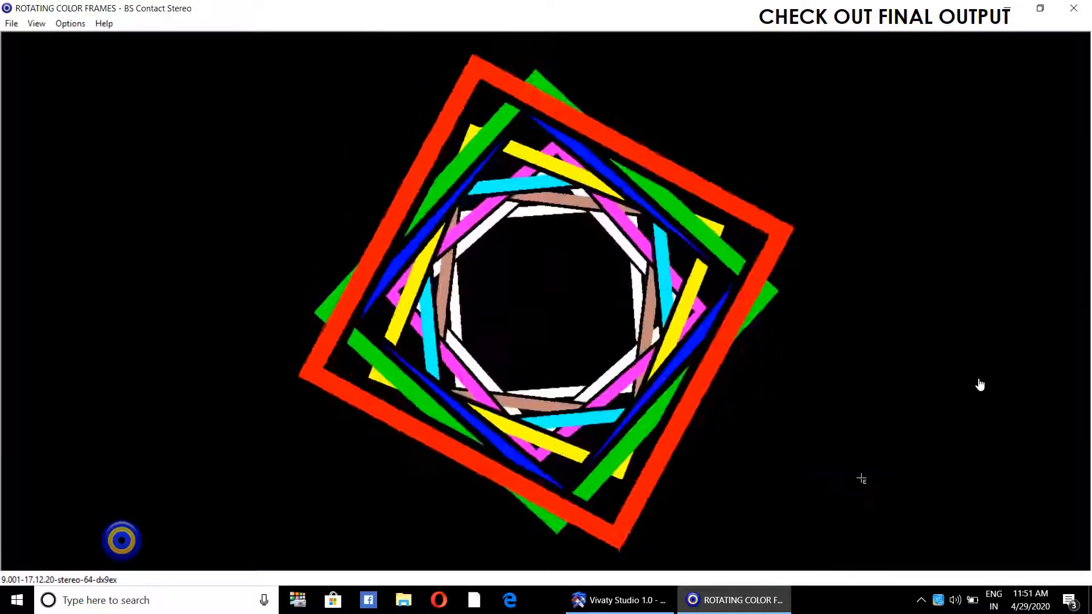
View the rotating frames from the Top viewpoint
{"action": "right_click", "coordinate": [863, 413]}
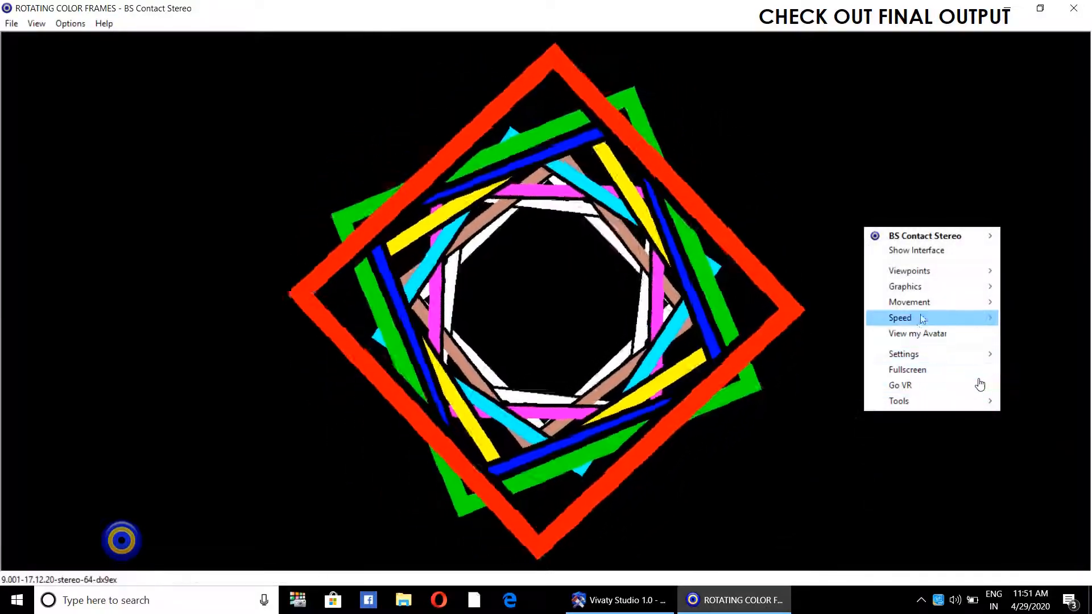
{"action": "mouse_move", "coordinate": [915, 271]}
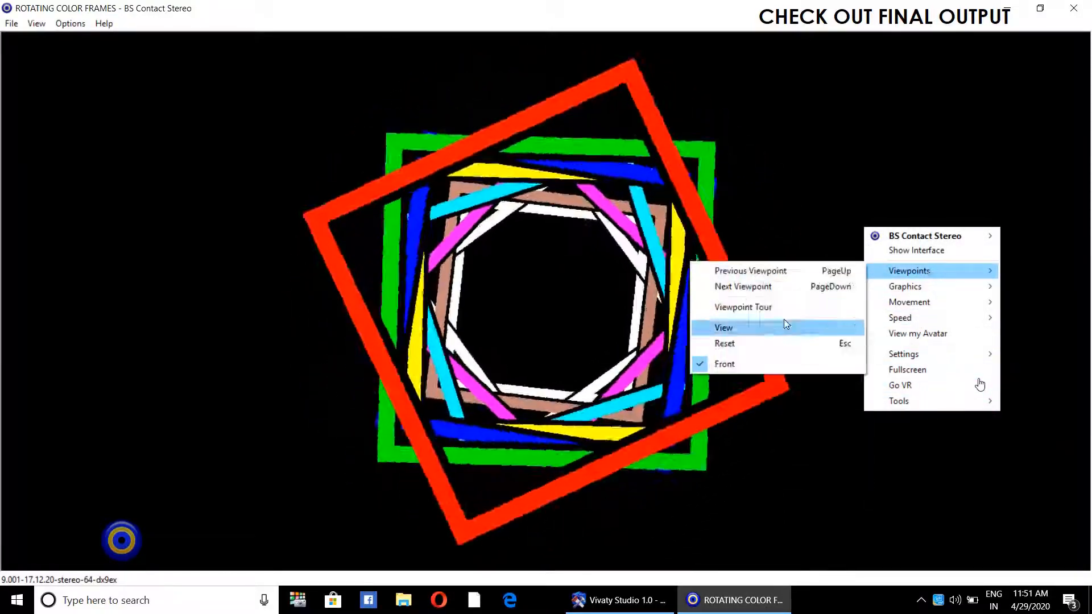
{"action": "mouse_move", "coordinate": [777, 328]}
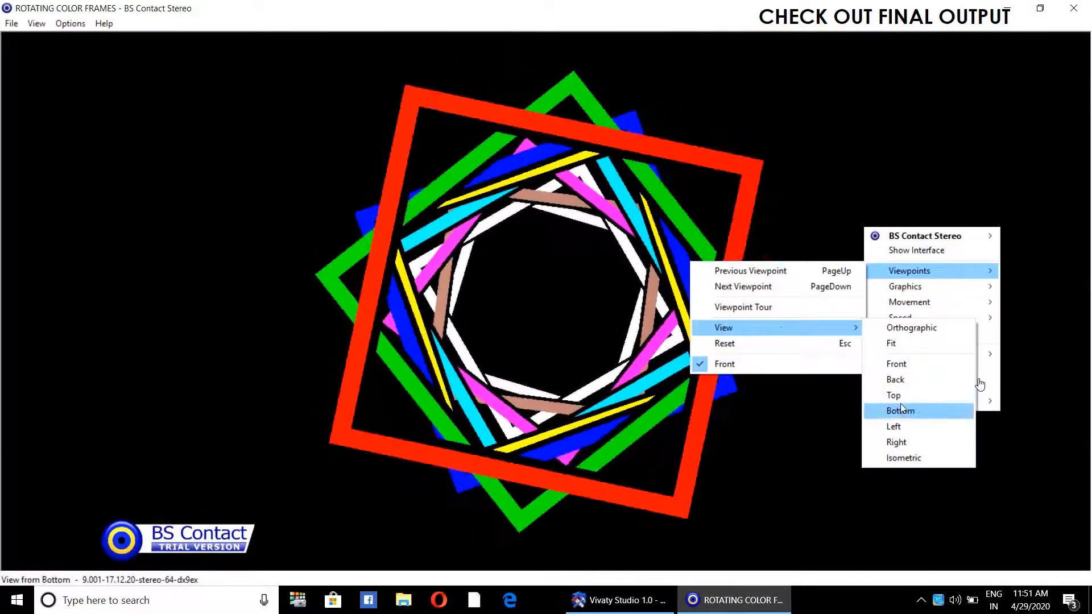
{"action": "left_click", "coordinate": [900, 394]}
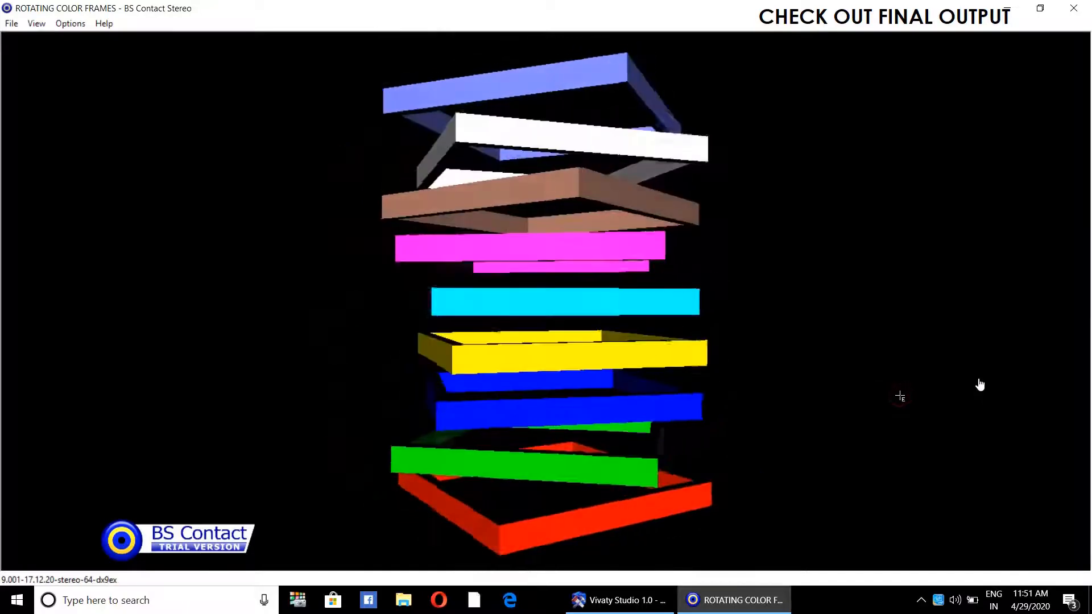
View the rotating frames from the Isometric viewpoint
{"action": "right_click", "coordinate": [870, 322]}
{"action": "mouse_move", "coordinate": [916, 366]}
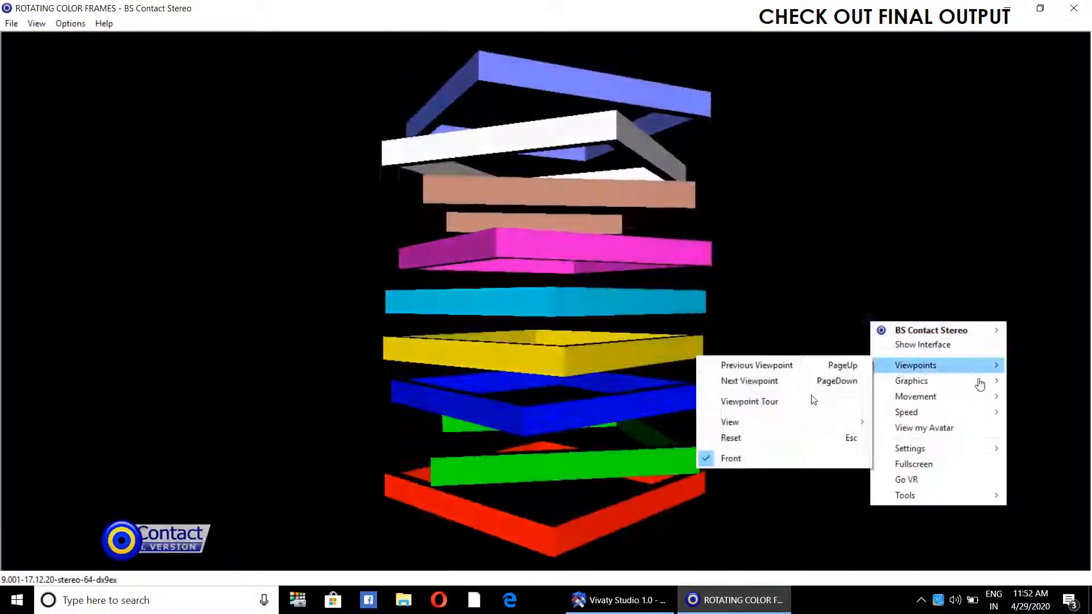
{"action": "mouse_move", "coordinate": [795, 418]}
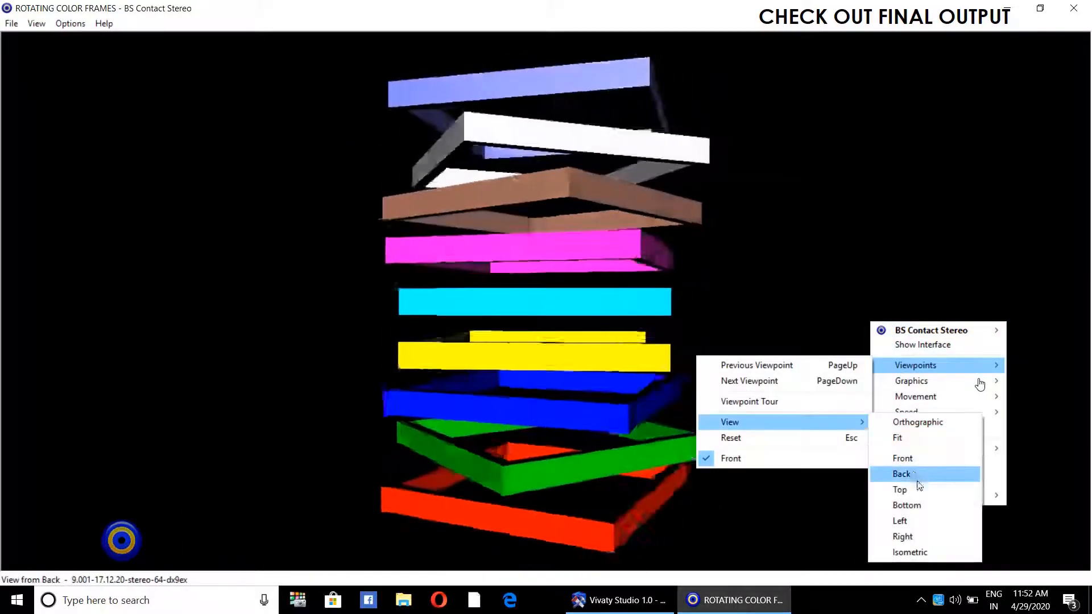
{"action": "left_click", "coordinate": [934, 551]}
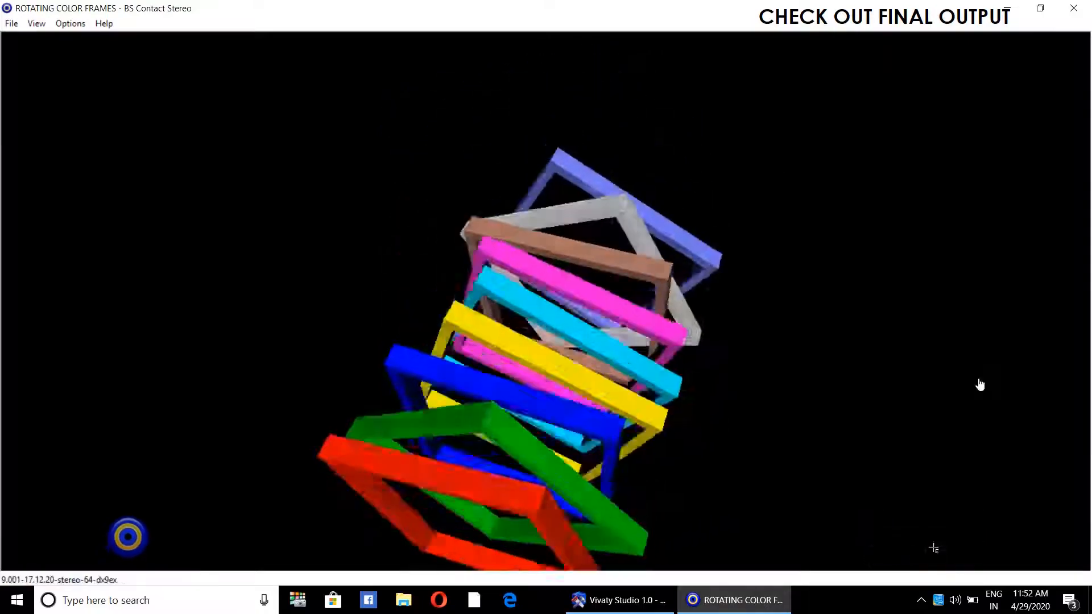